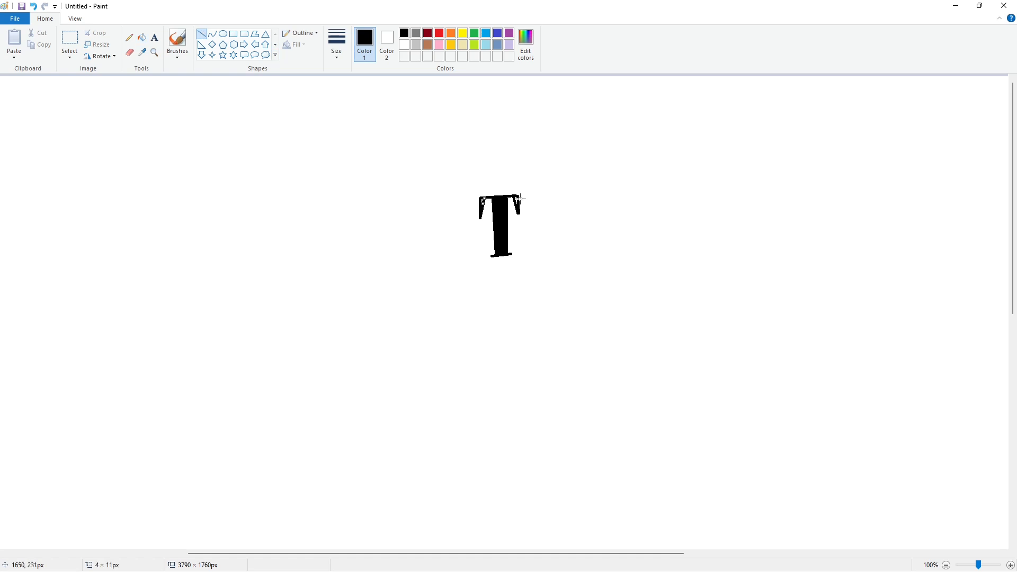
- Outline a lowercase "h" beside the "T" with straight stem lines and curved arch strokes
{"action": "left_click", "coordinate": [946, 566]}
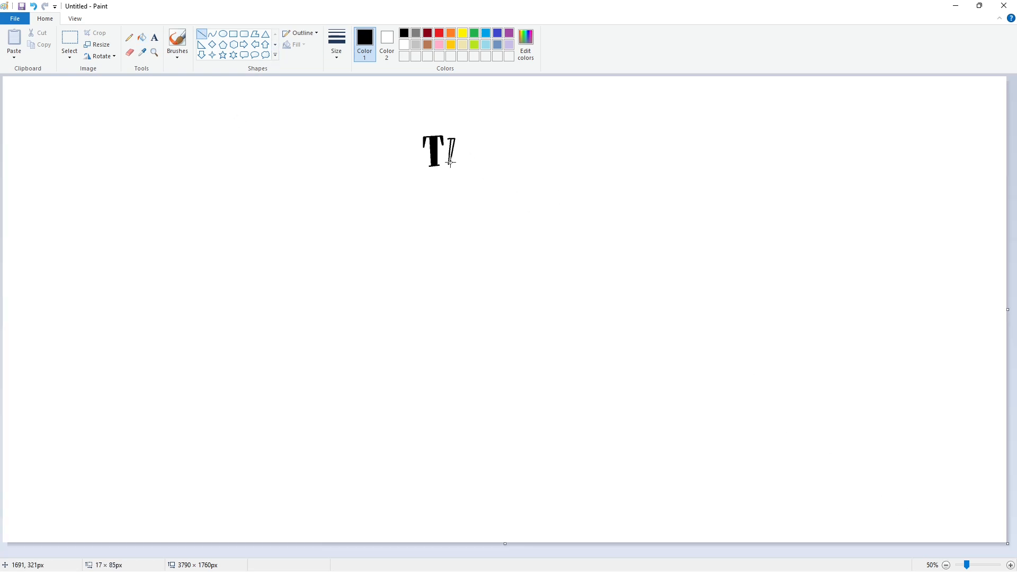
{"action": "left_click_drag", "start_coordinate": [451, 163], "coordinate": [455, 165]}
{"action": "left_click", "coordinate": [212, 34]}
{"action": "left_click_drag", "start_coordinate": [468, 147], "coordinate": [469, 147]}
{"action": "left_click_drag", "start_coordinate": [454, 151], "coordinate": [467, 165]}
{"action": "left_click", "coordinate": [464, 147]}
{"action": "left_click", "coordinate": [516, 150]}
- Fill the outlined "h" with black
{"action": "left_click", "coordinate": [201, 34]}
{"action": "left_click", "coordinate": [374, 87]}
{"action": "left_click", "coordinate": [141, 38]}
{"action": "left_click", "coordinate": [454, 153]}
- Trim the lower edge of the right foot of the "h" with a white line
{"action": "scroll", "coordinate": [949, 522], "scroll_direction": "up", "scroll_amount": 1}
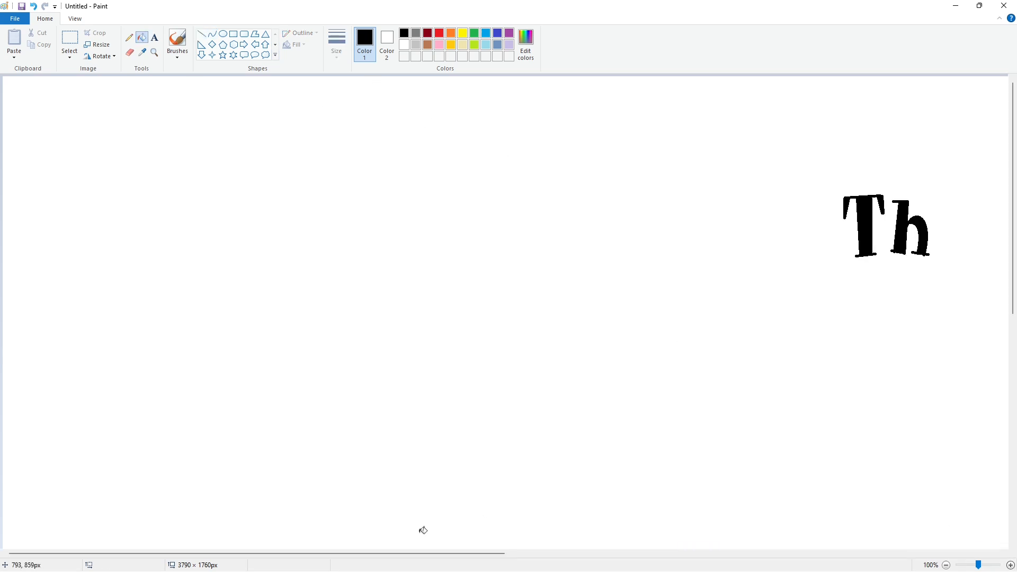
{"action": "left_click", "coordinate": [405, 45]}
{"action": "left_click", "coordinate": [202, 34]}
{"action": "left_click_drag", "start_coordinate": [614, 256], "coordinate": [635, 259]}
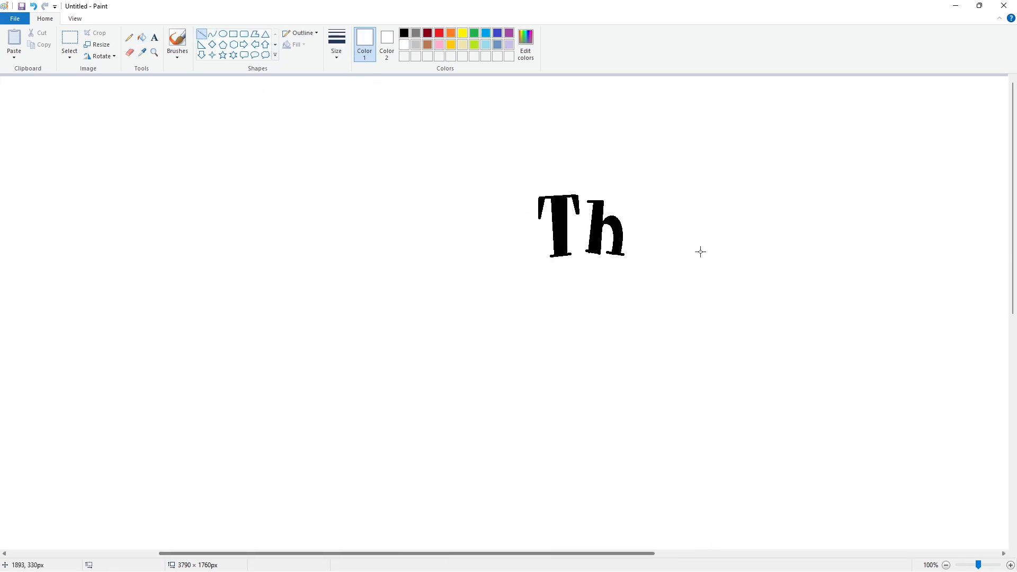
- Draw two nested black ovals after "Th" as the outline of an "e"
{"action": "left_click", "coordinate": [946, 565]}
{"action": "left_click", "coordinate": [223, 34]}
{"action": "left_click", "coordinate": [404, 32]}
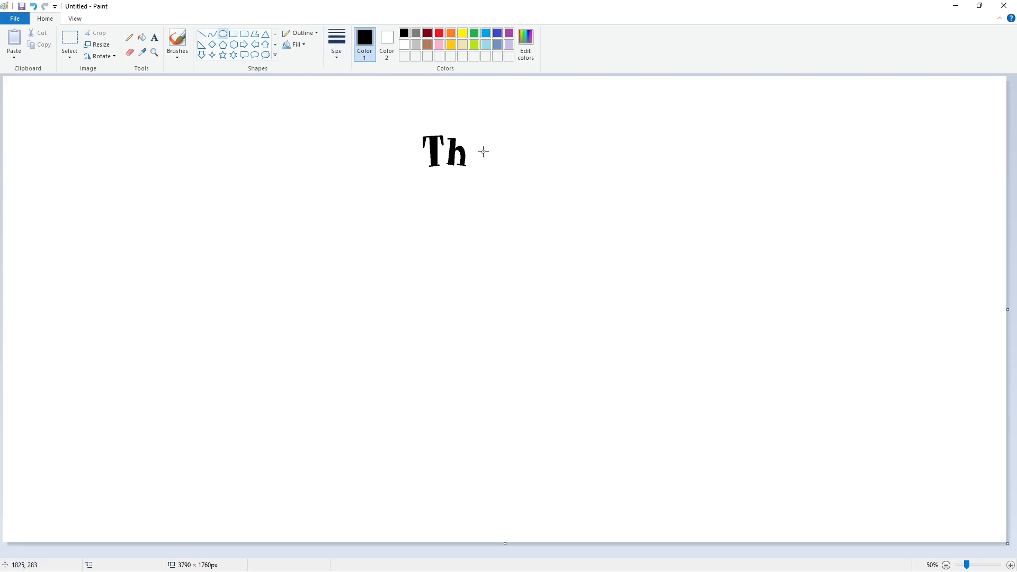
{"action": "mouse_move", "coordinate": [470, 148]}
{"action": "left_mouse_down"}
{"action": "mouse_move", "coordinate": [486, 168]}
{"action": "mouse_move", "coordinate": [474, 152]}
{"action": "mouse_move", "coordinate": [482, 167]}
{"action": "mouse_move", "coordinate": [484, 155]}
{"action": "left_mouse_up"}
{"action": "left_click", "coordinate": [549, 166]}
{"action": "left_click", "coordinate": [526, 161]}
- Draw a slightly slanted dark red crossbar across the nested ovals of the "e"
{"action": "left_click", "coordinate": [427, 33]}
{"action": "key", "text": "ctrl+z"}
{"action": "left_click", "coordinate": [202, 34]}
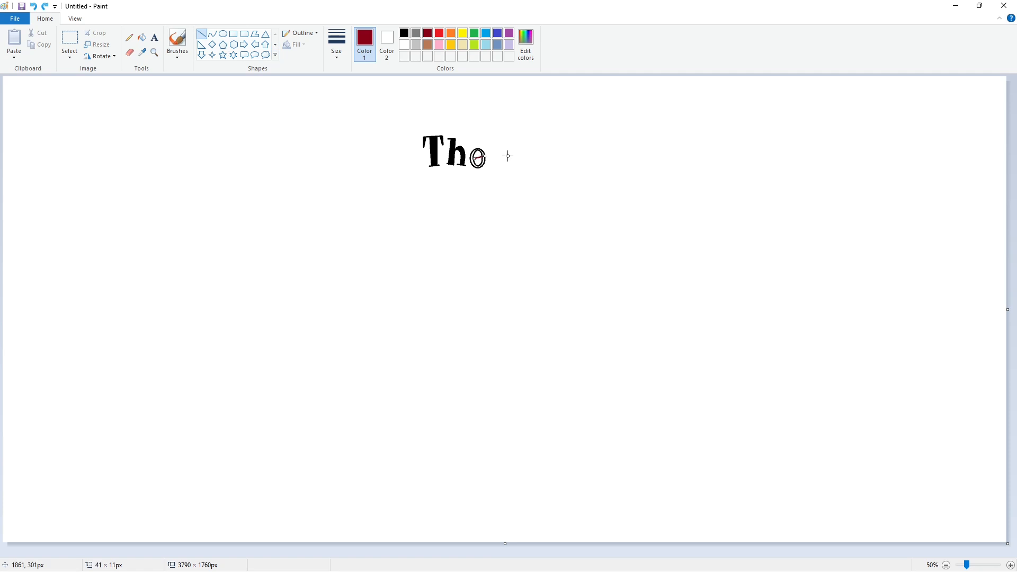
{"action": "left_click", "coordinate": [533, 156]}
- Erase the right-hand parts of both ovals below the crossbar to open up the "e"
{"action": "left_click", "coordinate": [1010, 565]}
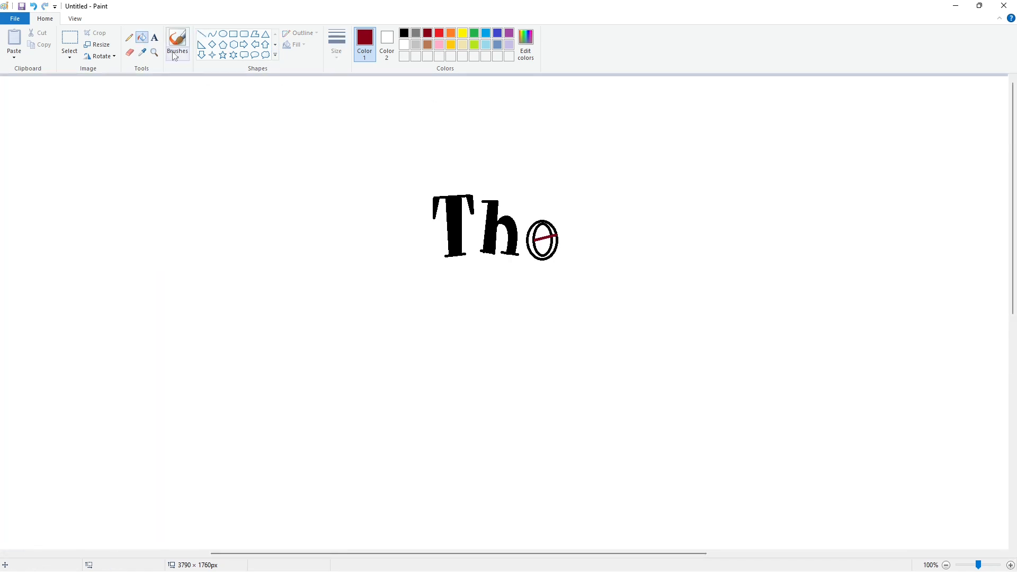
{"action": "left_click", "coordinate": [130, 53]}
{"action": "left_click", "coordinate": [142, 38]}
{"action": "left_click", "coordinate": [404, 45]}
{"action": "left_click", "coordinate": [552, 247]}
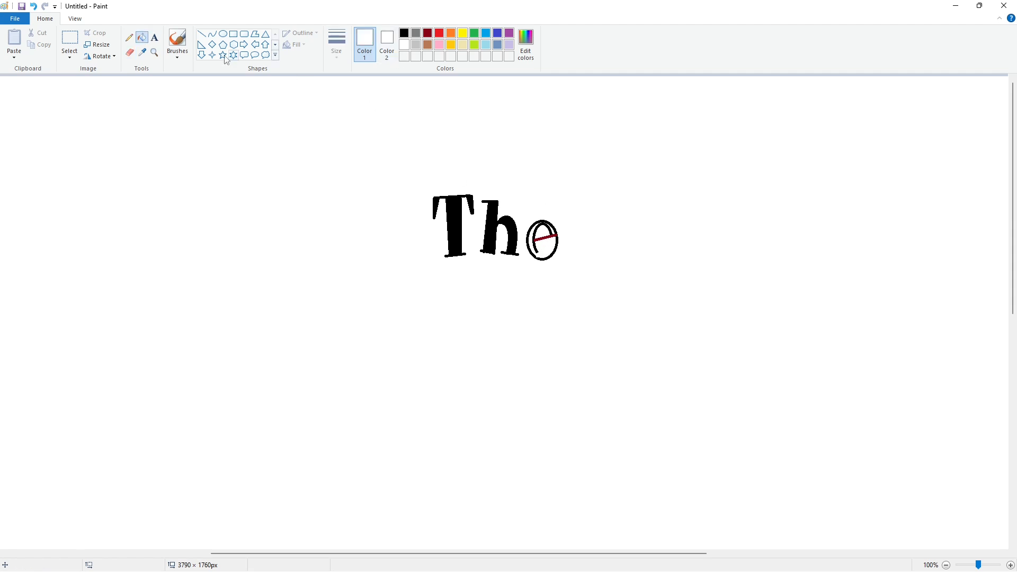
{"action": "left_click", "coordinate": [130, 52]}
{"action": "left_click", "coordinate": [142, 37]}
{"action": "left_click", "coordinate": [557, 242]}
- Draw a black curve joining the inner and outer strokes to close the tail of the "e"
{"action": "left_click", "coordinate": [212, 34]}
{"action": "left_click", "coordinate": [404, 33]}
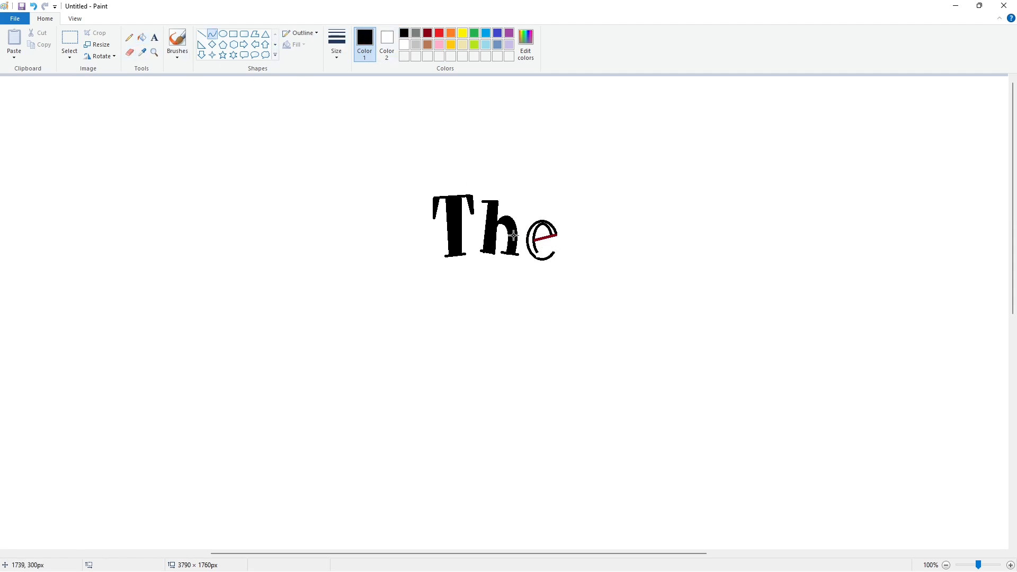
{"action": "left_click_drag", "start_coordinate": [543, 253], "coordinate": [544, 256]}
{"action": "left_click", "coordinate": [547, 256]}
{"action": "left_click", "coordinate": [618, 248]}
- Fill the outlined body of the "e" in dark red and recolour the whole letter black
{"action": "left_click", "coordinate": [142, 38]}
{"action": "left_click", "coordinate": [428, 33]}
{"action": "left_click", "coordinate": [531, 236]}
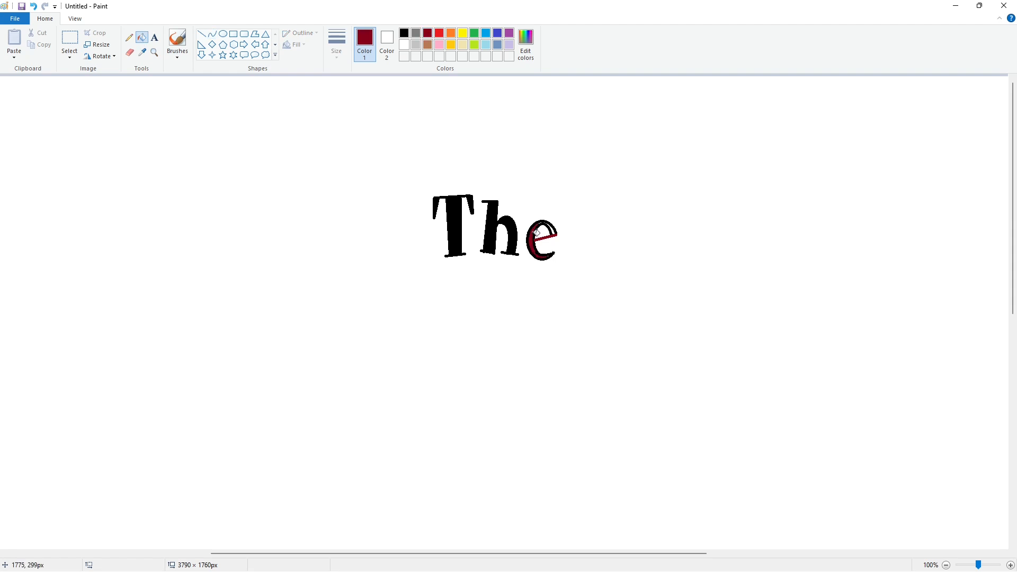
{"action": "left_click", "coordinate": [555, 228]}
{"action": "left_click", "coordinate": [404, 33]}
{"action": "left_click", "coordinate": [531, 243]}
- Draw the slanted left stem edge and top serif of a large "B" below and to the left of "The"
{"action": "left_click", "coordinate": [130, 38]}
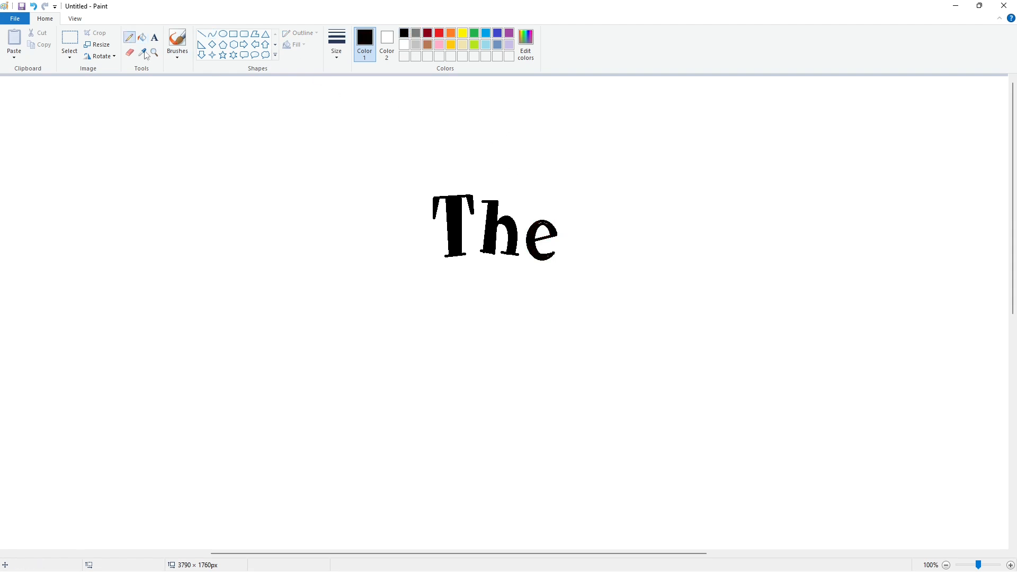
{"action": "left_click", "coordinate": [337, 42]}
{"action": "left_click", "coordinate": [361, 94]}
{"action": "scroll", "coordinate": [689, 360], "scroll_direction": "down", "scroll_amount": 1}
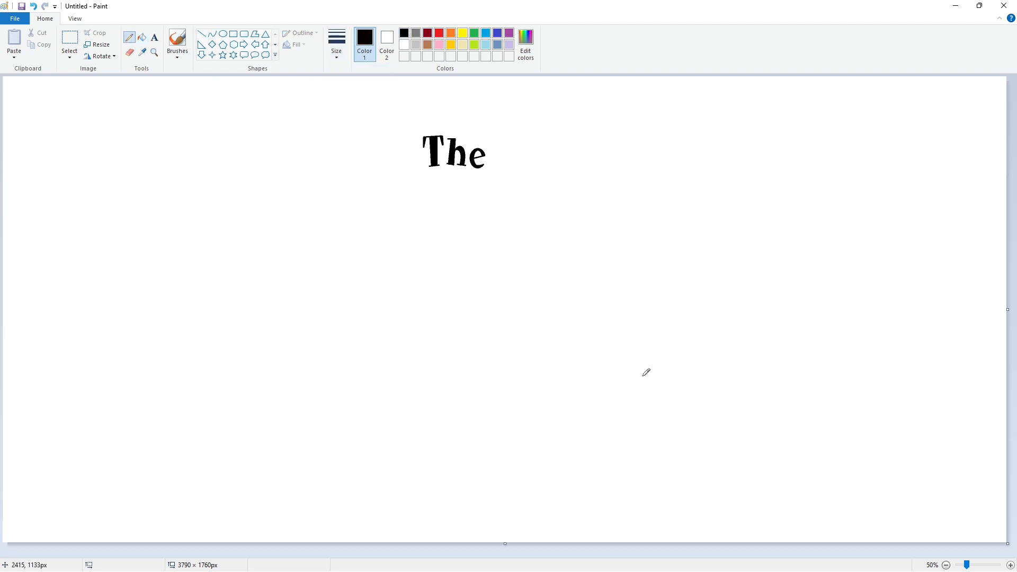
{"action": "left_click", "coordinate": [202, 34]}
{"action": "left_click_drag", "start_coordinate": [365, 174], "coordinate": [376, 230]}
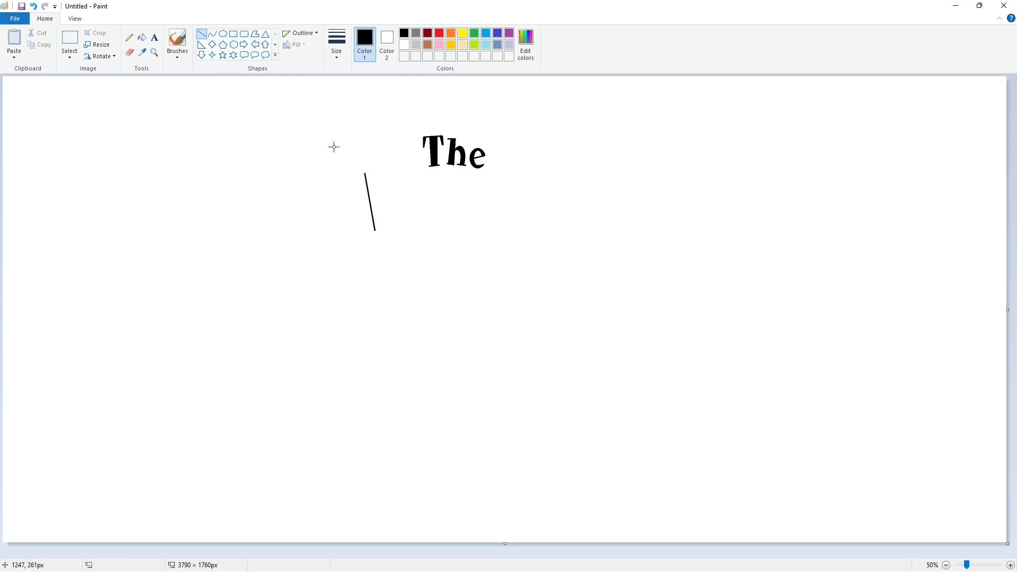
{"action": "left_click", "coordinate": [337, 43]}
{"action": "left_click", "coordinate": [361, 121]}
{"action": "mouse_move", "coordinate": [356, 175]}
{"action": "left_mouse_down"}
{"action": "mouse_move", "coordinate": [373, 173]}
{"action": "mouse_move", "coordinate": [392, 195]}
{"action": "mouse_move", "coordinate": [414, 178]}
{"action": "mouse_move", "coordinate": [392, 195]}
{"action": "mouse_move", "coordinate": [407, 174]}
{"action": "mouse_move", "coordinate": [392, 228]}
{"action": "mouse_move", "coordinate": [415, 194]}
{"action": "left_mouse_up"}
- Draw the upper and lower outer bowls of the "B" with curves
{"action": "left_click", "coordinate": [337, 42]}
{"action": "left_click", "coordinate": [361, 139]}
{"action": "left_click", "coordinate": [212, 34]}
{"action": "key", "text": "ctrl+z"}
{"action": "left_click", "coordinate": [340, 57]}
{"action": "left_click", "coordinate": [361, 117]}
{"action": "left_click", "coordinate": [400, 165]}
{"action": "mouse_move", "coordinate": [416, 207]}
{"action": "left_mouse_down"}
{"action": "mouse_move", "coordinate": [420, 222]}
{"action": "mouse_move", "coordinate": [392, 228]}
{"action": "left_mouse_up"}
- Add the bottom serif and the second stem edge of the "B" with straight lines
{"action": "left_click", "coordinate": [338, 45]}
{"action": "left_click", "coordinate": [361, 138]}
{"action": "left_click", "coordinate": [201, 34]}
{"action": "left_click", "coordinate": [469, 231]}
{"action": "left_click_drag", "start_coordinate": [377, 170], "coordinate": [383, 231]}
- Draw the inner curves of the upper and lower bowls of the "B"
{"action": "left_click", "coordinate": [213, 34]}
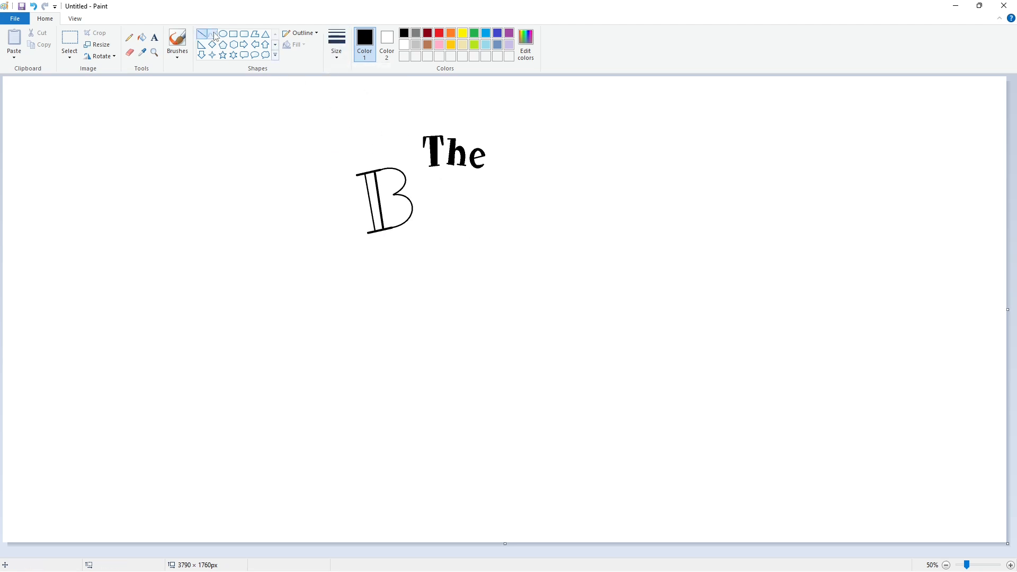
{"action": "left_click_drag", "start_coordinate": [389, 179], "coordinate": [398, 168]}
{"action": "mouse_move", "coordinate": [400, 181]}
{"action": "left_mouse_down"}
{"action": "mouse_move", "coordinate": [384, 227]}
{"action": "mouse_move", "coordinate": [401, 189]}
{"action": "left_mouse_up"}
{"action": "left_click", "coordinate": [466, 191]}
{"action": "left_click_drag", "start_coordinate": [406, 204], "coordinate": [411, 225]}
{"action": "left_click", "coordinate": [473, 223]}
- Fill the stem and bowls of the "B" with black
{"action": "left_click", "coordinate": [142, 37]}
{"action": "left_click", "coordinate": [374, 189]}
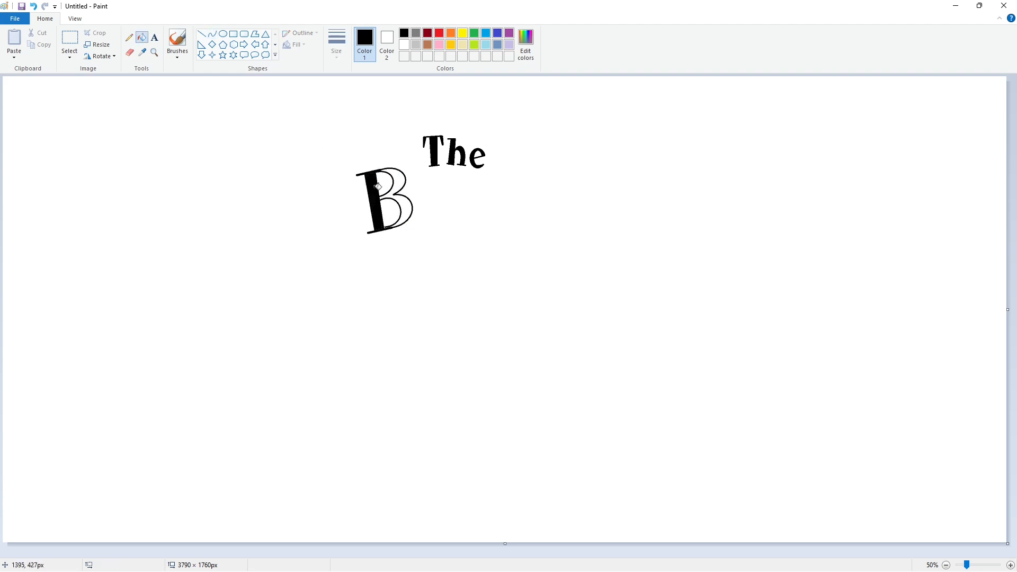
{"action": "left_click", "coordinate": [407, 214]}
- Thicken the top and bottom joints between the stem and bowls of the "B" with short black lines
{"action": "left_click_drag", "start_coordinate": [967, 566], "coordinate": [978, 565]}
{"action": "scroll", "coordinate": [979, 562], "scroll_direction": "down", "scroll_amount": 3}
{"action": "left_click_drag", "start_coordinate": [494, 554], "coordinate": [583, 536]}
{"action": "left_click", "coordinate": [201, 33]}
{"action": "left_click_drag", "start_coordinate": [567, 262], "coordinate": [587, 258]}
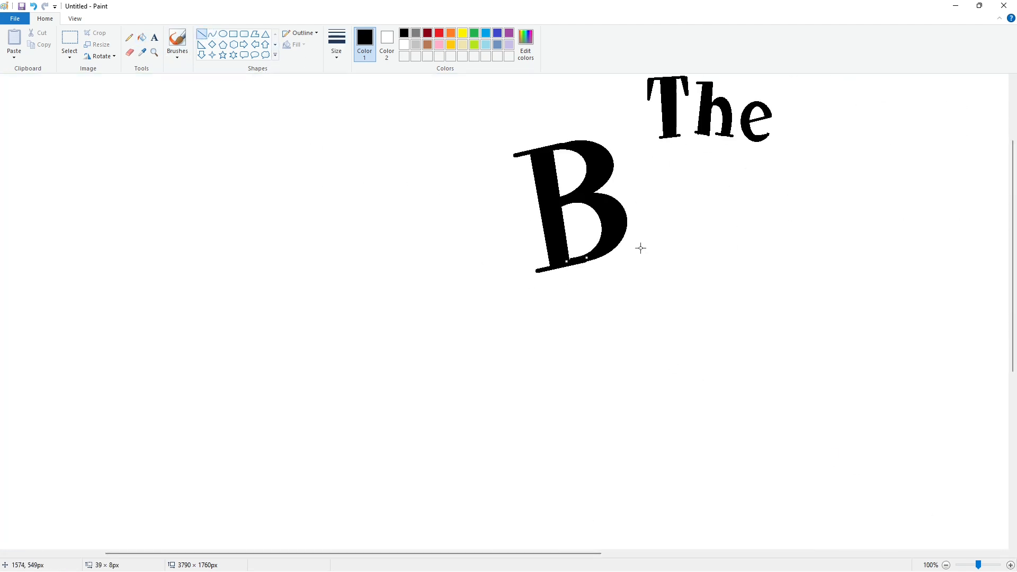
{"action": "left_click_drag", "start_coordinate": [558, 146], "coordinate": [570, 144]}
{"action": "left_click", "coordinate": [649, 163]}
- Draw an oval of about 143 × 155 px beside the "B" and a smaller upright oval in the empty area left of the lettering
{"action": "left_click", "coordinate": [946, 566]}
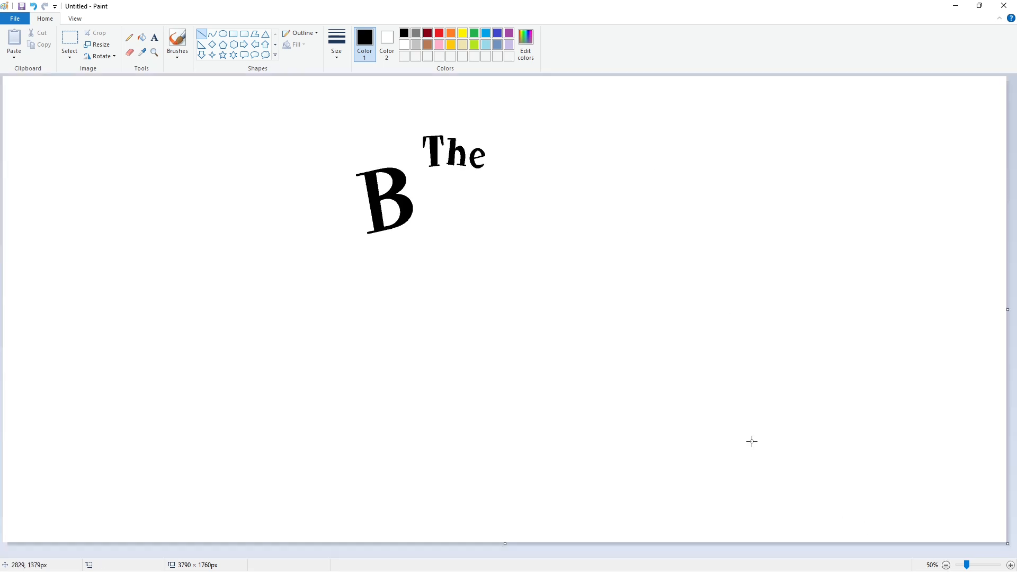
{"action": "left_click", "coordinate": [223, 33]}
{"action": "left_click_drag", "start_coordinate": [413, 174], "coordinate": [451, 216]}
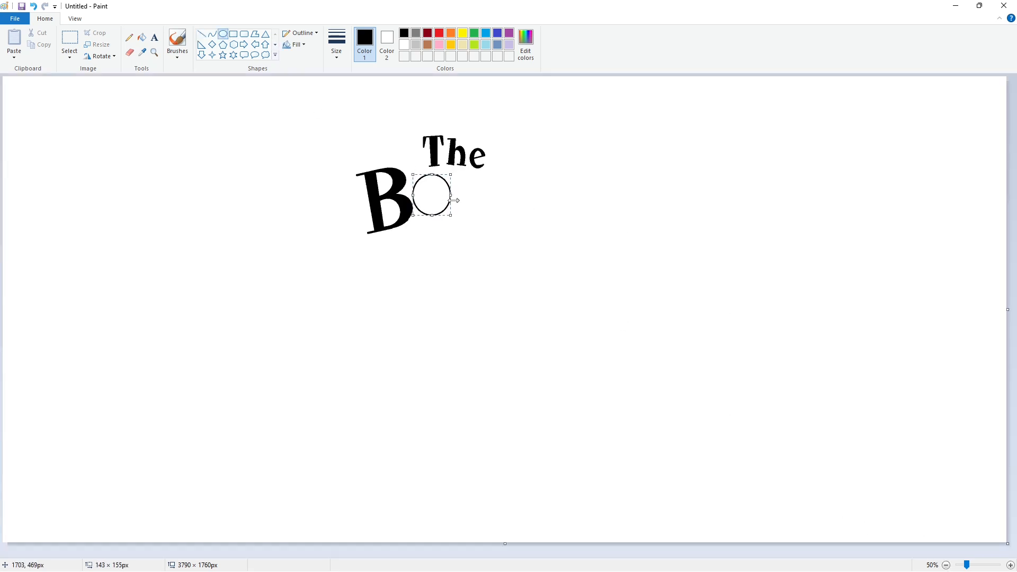
{"action": "left_click", "coordinate": [486, 195]}
{"action": "mouse_move", "coordinate": [421, 178]}
{"action": "left_mouse_down"}
{"action": "mouse_move", "coordinate": [442, 210]}
{"action": "mouse_move", "coordinate": [209, 132]}
{"action": "left_mouse_up"}
- Copy and paste the small upright oval and skew the copy horizontally by 5 degrees
{"action": "left_click", "coordinate": [69, 39]}
{"action": "left_click_drag", "start_coordinate": [157, 112], "coordinate": [256, 192]}
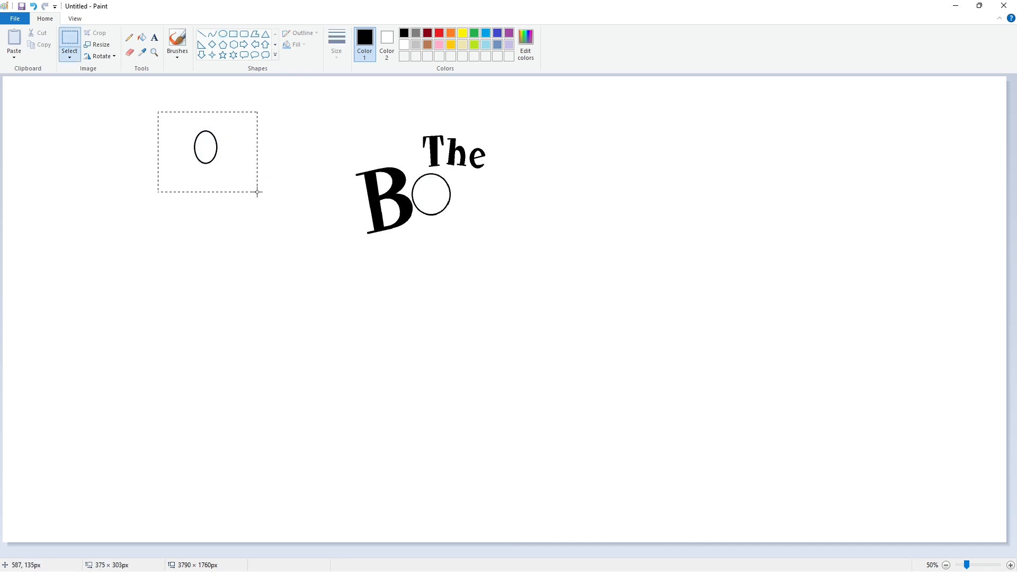
{"action": "key", "text": "ctrl+c"}
{"action": "key", "text": "ctrl+v"}
{"action": "left_click", "coordinate": [97, 45]}
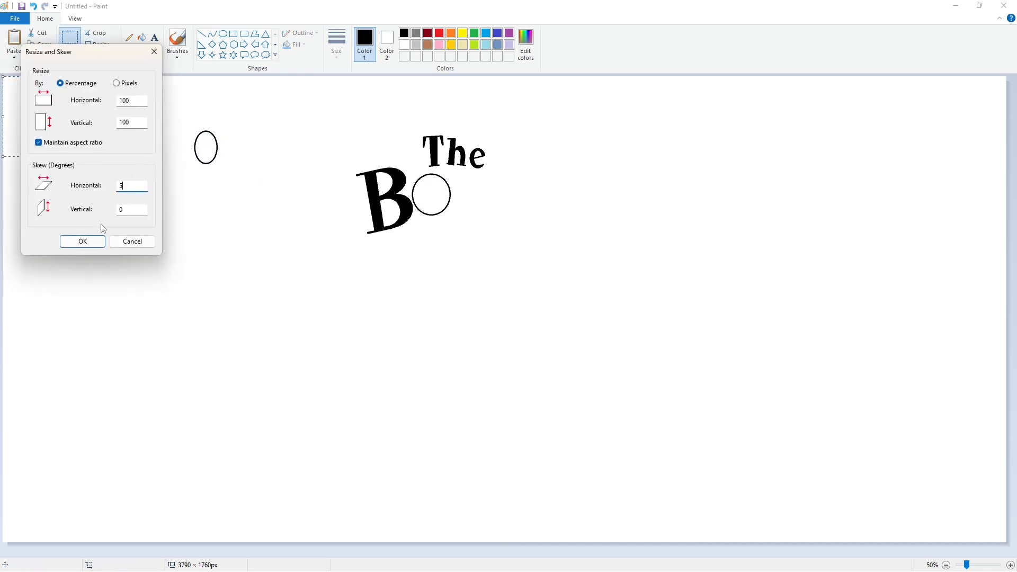
{"action": "left_click", "coordinate": [90, 241]}
- Turn on transparent selection, try the skewed oval inside the "o" outline, and delete it
{"action": "left_click", "coordinate": [97, 57]}
{"action": "left_click", "coordinate": [70, 55]}
{"action": "left_click", "coordinate": [82, 153]}
{"action": "left_click_drag", "start_coordinate": [55, 117], "coordinate": [435, 199]}
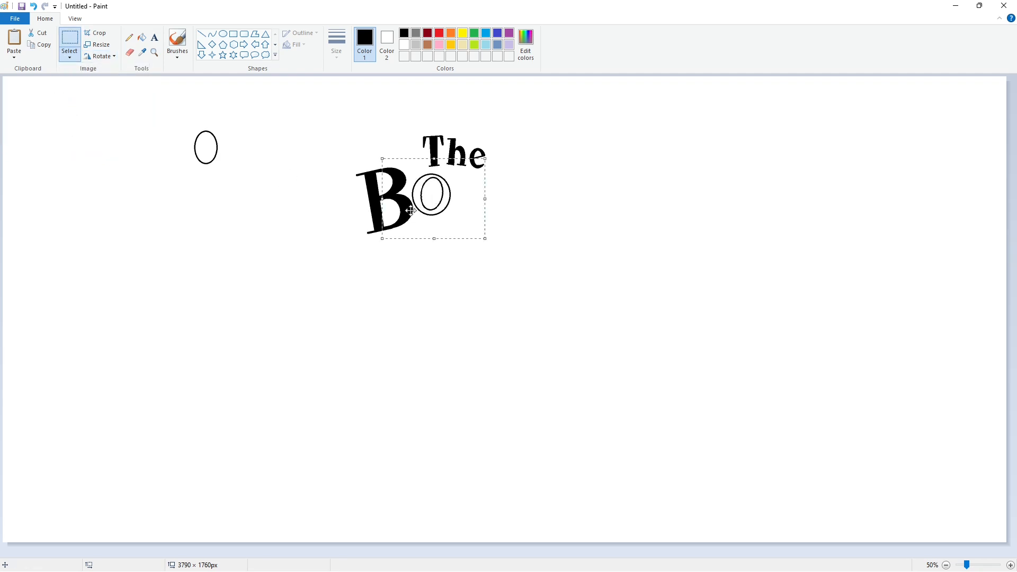
{"action": "key", "text": "Delete"}
- Draw a narrower oval of about 69 × 119 px just left of the small upright oval
{"action": "left_click", "coordinate": [223, 33]}
{"action": "mouse_move", "coordinate": [194, 131]}
{"action": "left_mouse_down"}
{"action": "mouse_move", "coordinate": [213, 163]}
{"action": "mouse_move", "coordinate": [183, 147]}
{"action": "left_mouse_up"}
{"action": "key", "text": "Left"}
{"action": "key", "text": "Left"}
{"action": "key", "text": "Left"}
{"action": "key", "text": "Left"}
{"action": "key", "text": "Left"}
{"action": "key", "text": "Left"}
{"action": "key", "text": "Left"}
{"action": "key", "text": "Left"}
{"action": "key", "text": "Left"}
{"action": "key", "text": "Left"}
{"action": "key", "text": "Left"}
{"action": "key", "text": "Left"}
{"action": "key", "text": "Left"}
{"action": "key", "text": "Left"}
{"action": "key", "text": "Left"}
{"action": "key", "text": "Left"}
{"action": "key", "text": "Left"}
{"action": "key", "text": "Left"}
{"action": "key", "text": "Left"}
{"action": "key", "text": "Left"}
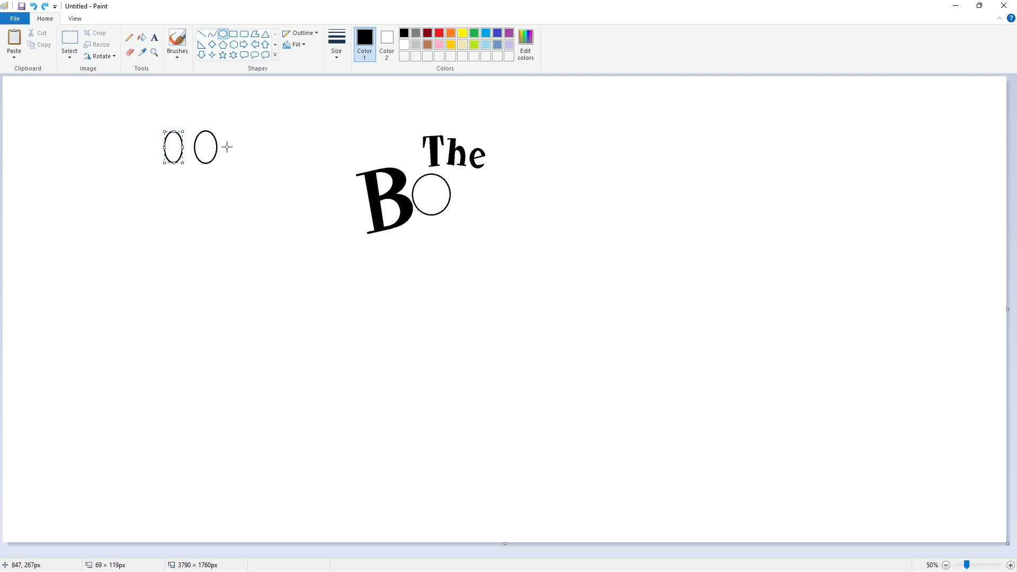
- Copy the narrower oval, skew the copy horizontally, and place it inside the "o" outline beside the "B"
{"action": "left_click", "coordinate": [70, 37]}
{"action": "left_click_drag", "start_coordinate": [140, 94], "coordinate": [190, 198]}
{"action": "key", "text": "ctrl+c"}
{"action": "key", "text": "ctrl+v"}
{"action": "left_click", "coordinate": [98, 45]}
{"action": "left_click_drag", "start_coordinate": [128, 187], "coordinate": [112, 189]}
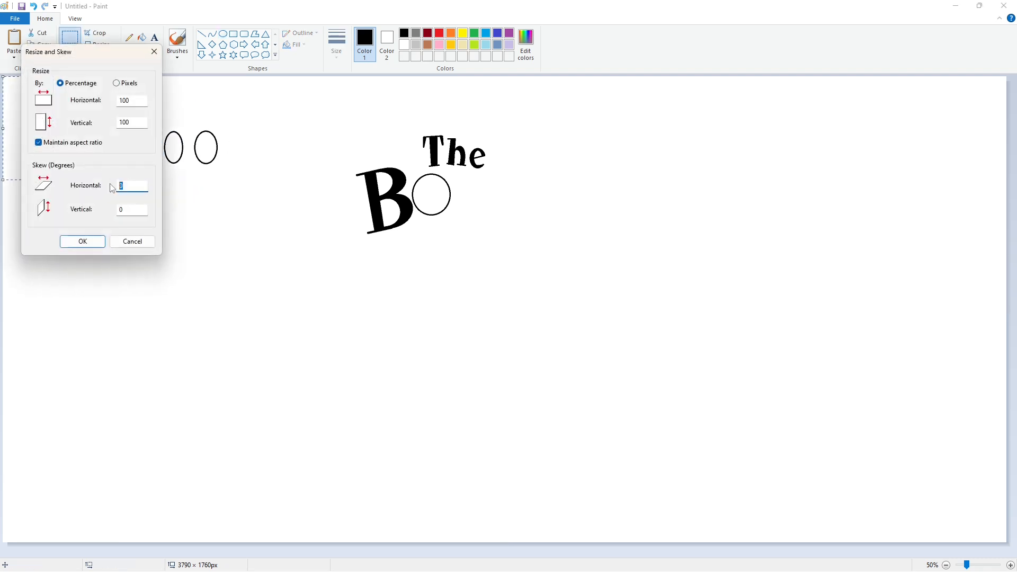
{"action": "left_click", "coordinate": [87, 237]}
{"action": "left_click_drag", "start_coordinate": [39, 131], "coordinate": [431, 195]}
- Fill the ring between the two ovals of the "o" with black
{"action": "left_click", "coordinate": [564, 216]}
{"action": "left_click", "coordinate": [142, 37]}
{"action": "left_click", "coordinate": [445, 189]}
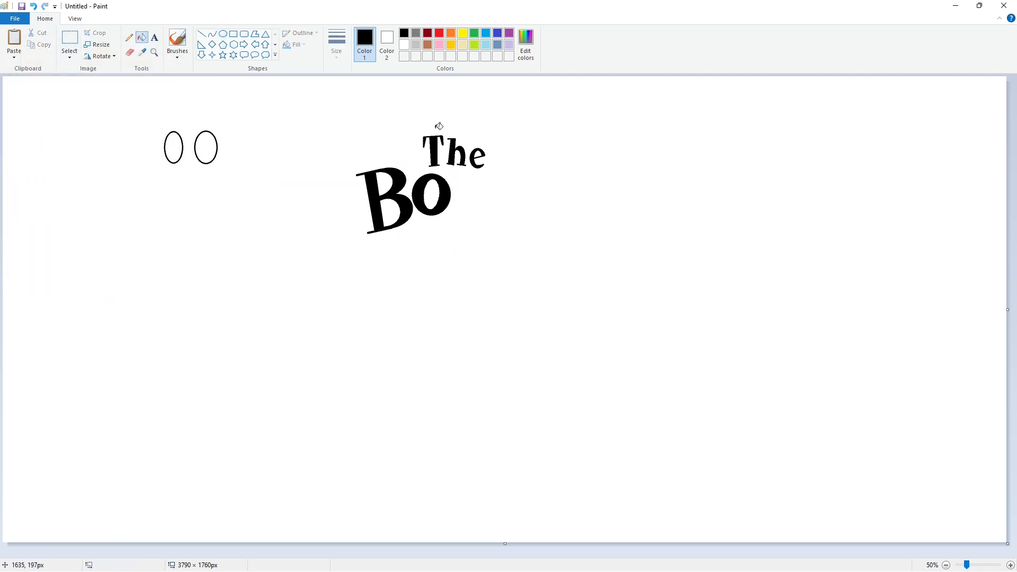
- Copy the finished "o" and paste the duplicate in the canvas's upper-left corner
{"action": "left_click", "coordinate": [70, 37]}
{"action": "left_click_drag", "start_coordinate": [405, 162], "coordinate": [462, 236]}
{"action": "key", "text": "ctrl+c"}
{"action": "key", "text": "ctrl+v"}
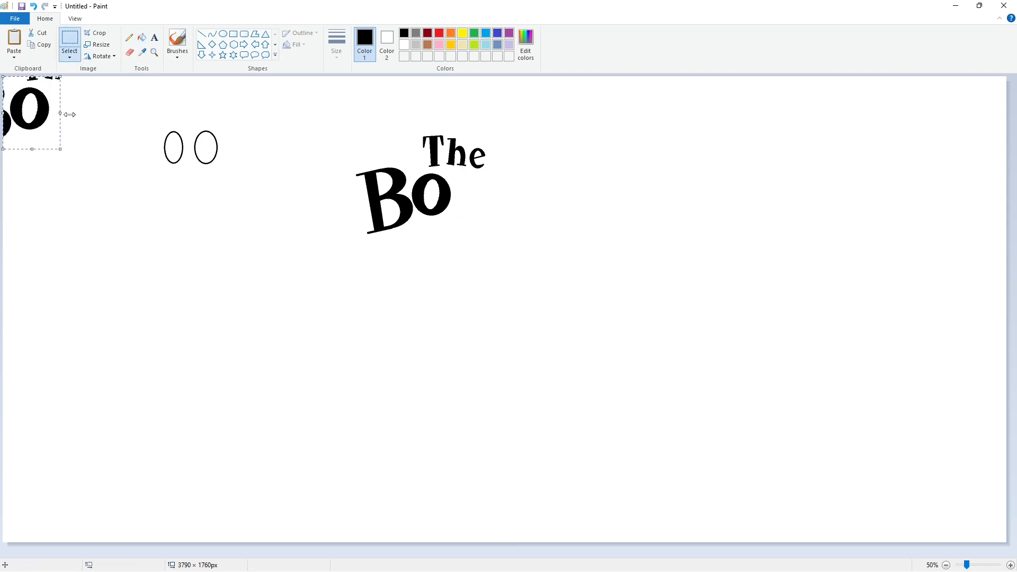
{"action": "left_click", "coordinate": [68, 113]}
- Fill the leftover fragments of neighbouring letters around the pasted "o" with white
{"action": "left_click", "coordinate": [142, 37]}
{"action": "left_click", "coordinate": [405, 45]}
{"action": "left_click", "coordinate": [31, 79]}
{"action": "left_click", "coordinate": [58, 78]}
{"action": "left_click", "coordinate": [5, 124]}
{"action": "left_click", "coordinate": [4, 96]}
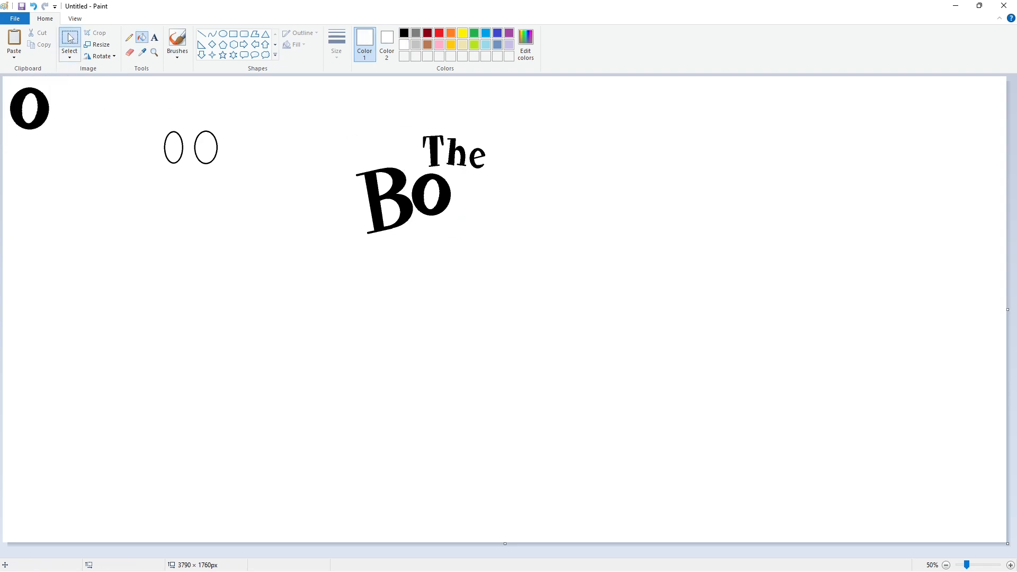
- Place a mirrored copy of the cleaned-up "o" right after the first one to spell "Boo"
{"action": "left_click", "coordinate": [70, 40]}
{"action": "left_click_drag", "start_coordinate": [70, 163], "coordinate": [3, 77]}
{"action": "left_click", "coordinate": [100, 56]}
{"action": "left_click", "coordinate": [110, 116]}
{"action": "left_click_drag", "start_coordinate": [71, 132], "coordinate": [514, 218]}
{"action": "left_click", "coordinate": [627, 196]}
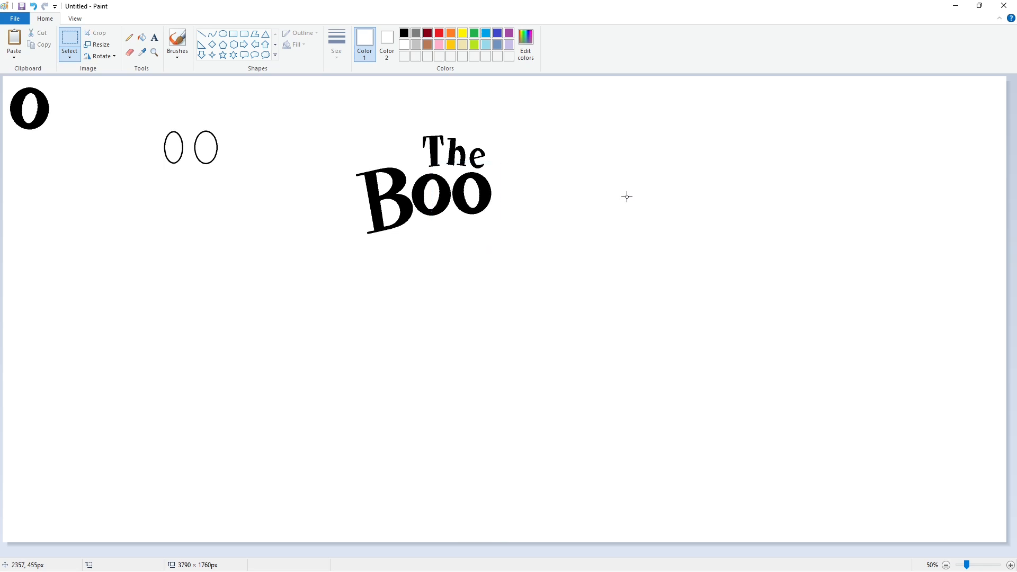
- Draw a slanted black stem edge after "Boo" with short, horizontal serif lines at its top and bottom
{"action": "left_click", "coordinate": [201, 34]}
{"action": "left_click", "coordinate": [405, 33]}
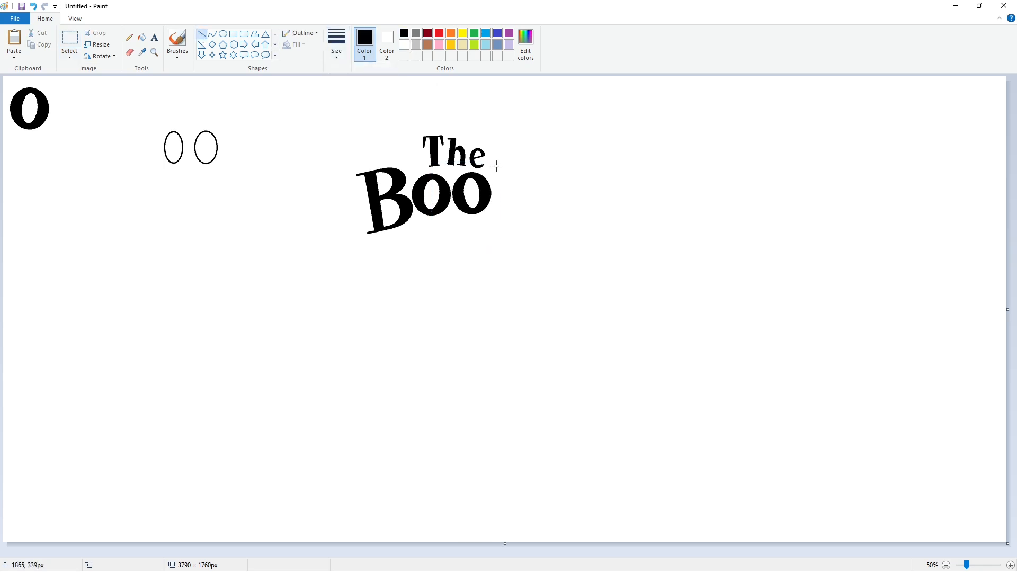
{"action": "left_click_drag", "start_coordinate": [498, 166], "coordinate": [494, 220]}
{"action": "left_click", "coordinate": [471, 174]}
{"action": "left_click", "coordinate": [336, 45]}
{"action": "left_click", "coordinate": [355, 138]}
{"action": "left_click_drag", "start_coordinate": [493, 166], "coordinate": [505, 165]}
{"action": "left_click_drag", "start_coordinate": [508, 220], "coordinate": [510, 220]}
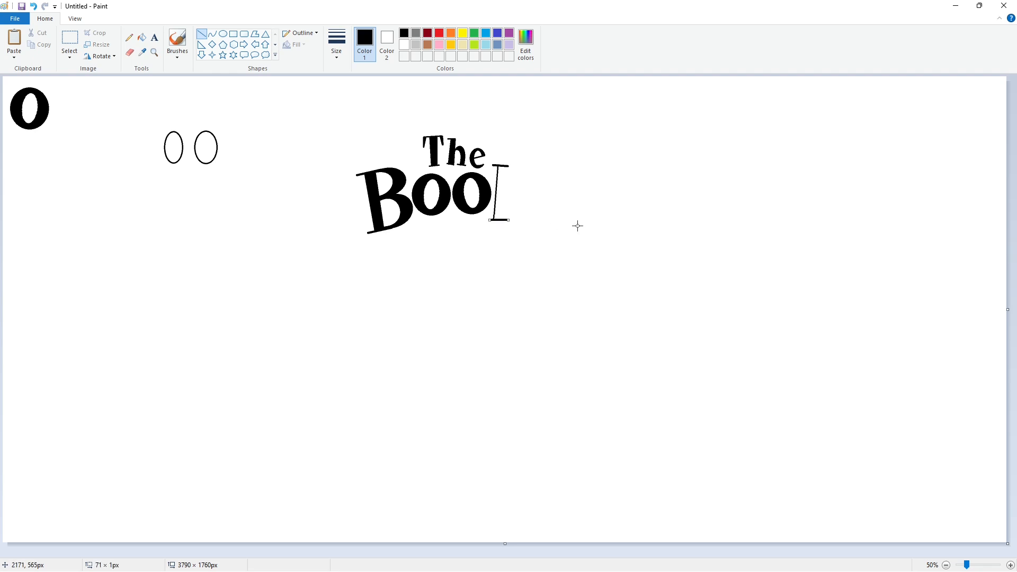
- Complete the "k" outline with a parallel second stem edge, a diagonal arm topped by a serif, and a two-line diagonal leg
{"action": "left_click", "coordinate": [334, 46]}
{"action": "left_click", "coordinate": [354, 118]}
{"action": "left_click_drag", "start_coordinate": [508, 167], "coordinate": [504, 220]}
{"action": "left_click", "coordinate": [337, 46]}
{"action": "left_click", "coordinate": [354, 139]}
{"action": "mouse_move", "coordinate": [524, 185]}
{"action": "left_mouse_down"}
{"action": "mouse_move", "coordinate": [503, 209]}
{"action": "mouse_move", "coordinate": [535, 185]}
{"action": "mouse_move", "coordinate": [517, 220]}
{"action": "mouse_move", "coordinate": [529, 223]}
{"action": "left_mouse_up"}
{"action": "left_click", "coordinate": [538, 184]}
{"action": "left_click", "coordinate": [334, 46]}
{"action": "left_click", "coordinate": [354, 118]}
{"action": "left_click", "coordinate": [565, 216]}
{"action": "left_click", "coordinate": [568, 218]}
{"action": "key", "text": "ctrl+z"}
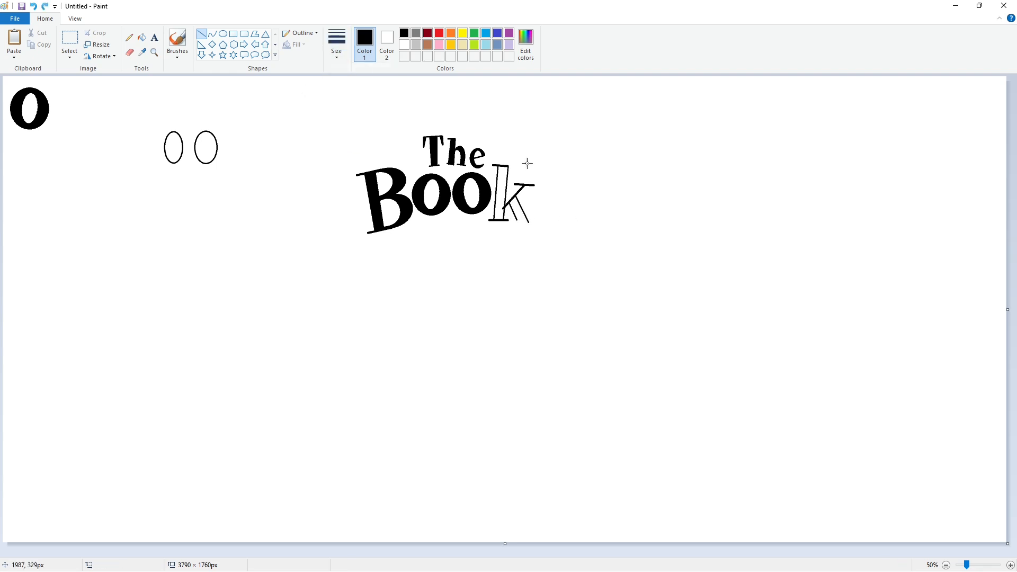
- Add a thick serif beneath the "k" leg and fill the stem and leg with black
{"action": "left_click", "coordinate": [336, 47]}
{"action": "left_click", "coordinate": [354, 139]}
{"action": "left_click", "coordinate": [142, 37]}
{"action": "left_click", "coordinate": [501, 194]}
{"action": "left_click", "coordinate": [518, 212]}
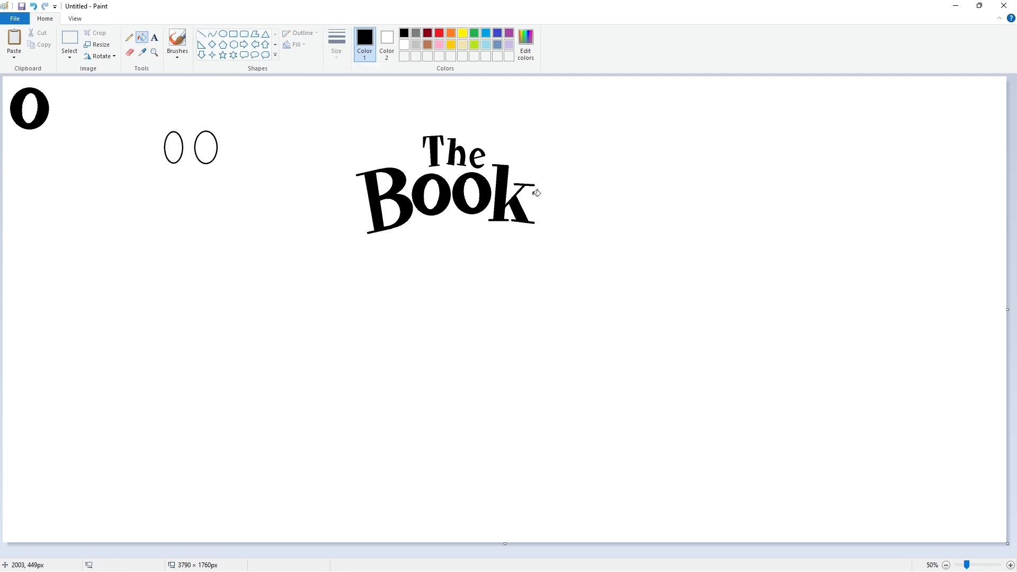
- Draw a small black oval outline right after the "k" and nudge it closer to the letter
{"action": "left_click", "coordinate": [223, 33]}
{"action": "left_click", "coordinate": [337, 42]}
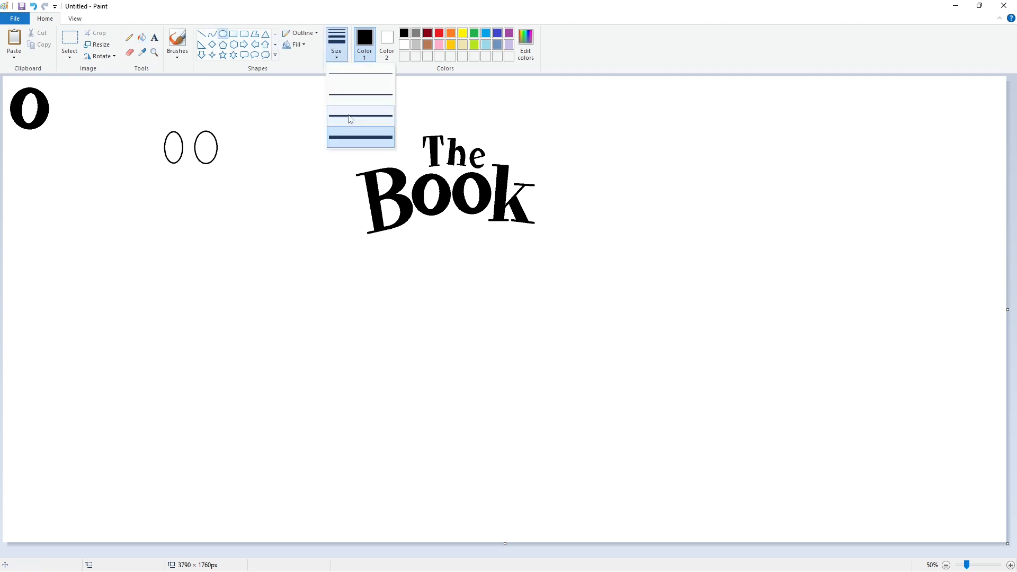
{"action": "left_click", "coordinate": [337, 91]}
{"action": "left_click_drag", "start_coordinate": [535, 198], "coordinate": [551, 217]}
{"action": "key", "text": "Left"}
{"action": "key", "text": "Left"}
{"action": "key", "text": "Left"}
{"action": "left_click", "coordinate": [622, 223]}
- Draw a narrower oval, about 41 × 59 px, to the right of the small oval
{"action": "key", "text": "Left"}
{"action": "key", "text": "Left"}
{"action": "key", "text": "Left"}
{"action": "key", "text": "Up"}
{"action": "key", "text": "Right"}
{"action": "key", "text": "Right"}
{"action": "key", "text": "Right"}
{"action": "key", "text": "Right"}
{"action": "key", "text": "Right"}
{"action": "key", "text": "Right"}
{"action": "key", "text": "Right"}
{"action": "key", "text": "Right"}
{"action": "key", "text": "Right"}
{"action": "key", "text": "Right"}
{"action": "key", "text": "Right"}
{"action": "key", "text": "Right"}
{"action": "key", "text": "Right"}
{"action": "key", "text": "Right"}
{"action": "key", "text": "Right"}
{"action": "key", "text": "Right"}
{"action": "key", "text": "Right"}
{"action": "key", "text": "Right"}
{"action": "key", "text": "Right"}
{"action": "key", "text": "Right"}
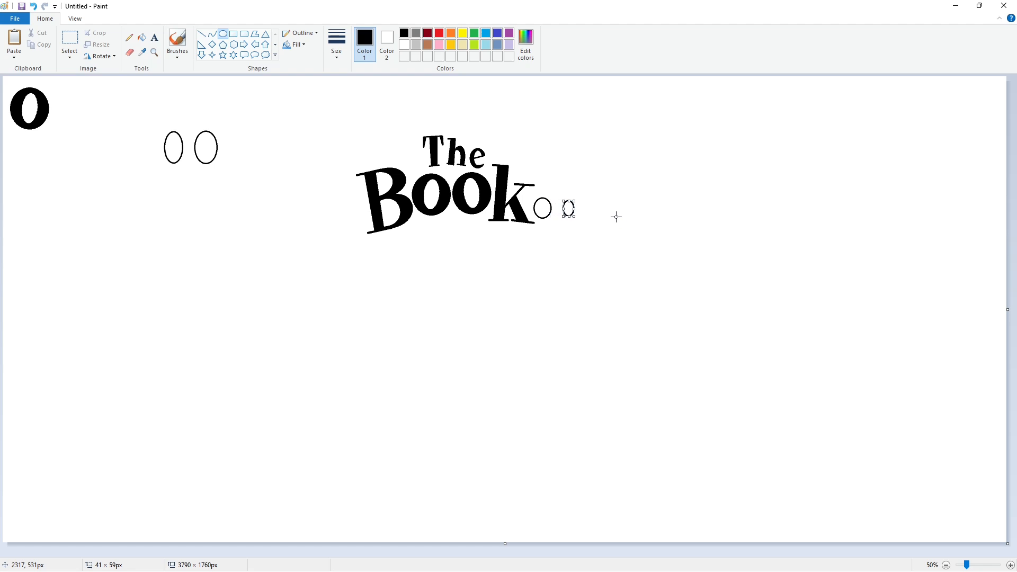
{"action": "left_click", "coordinate": [617, 216]}
- Paste a copy of the narrow oval and skew it horizontally by 5 degrees
{"action": "left_click", "coordinate": [70, 38]}
{"action": "left_click_drag", "start_coordinate": [558, 175], "coordinate": [584, 250]}
{"action": "key", "text": "ctrl+c"}
{"action": "key", "text": "ctrl+v"}
{"action": "left_click", "coordinate": [99, 45]}
{"action": "double_click", "coordinate": [117, 188]}
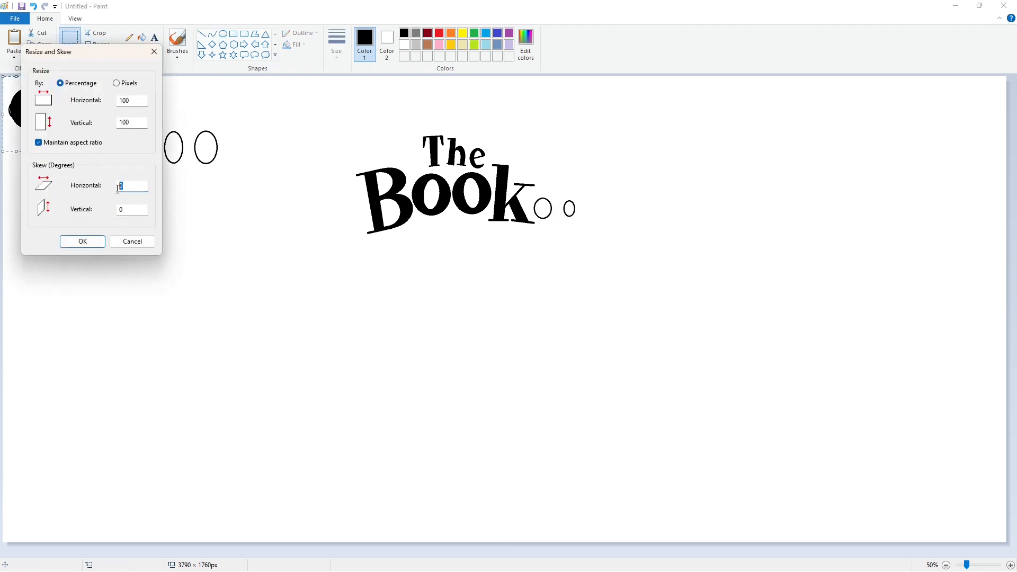
{"action": "type", "text": "5"}
{"action": "key", "text": "Return"}
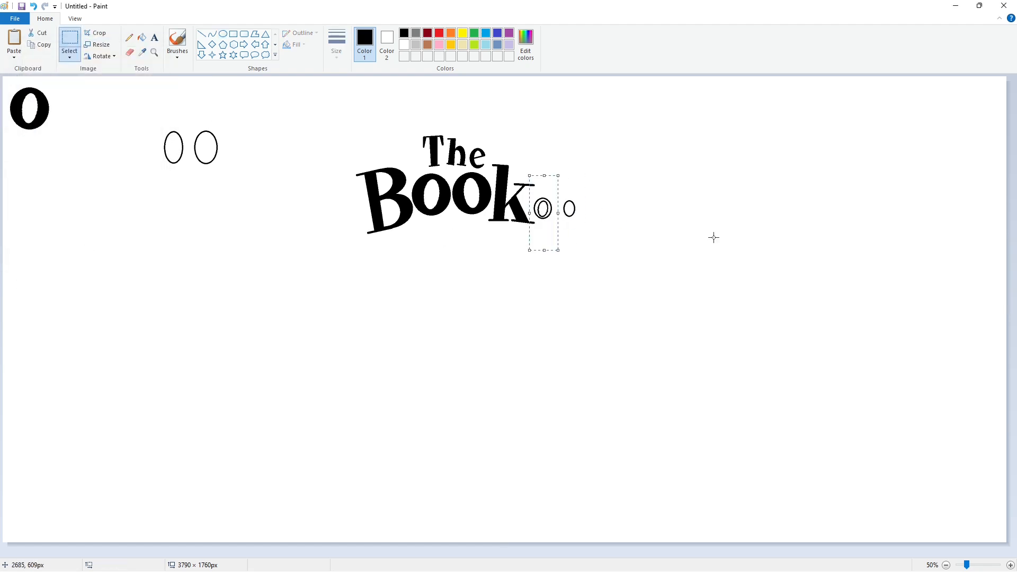
- Place the copied narrow oval, skewed 5 degrees horizontally, inside the wider oval after the "k"
{"action": "key", "text": "ctrl+w"}
{"action": "left_click_drag", "start_coordinate": [129, 186], "coordinate": [98, 191]}
{"action": "type", "text": "5"}
{"action": "key", "text": "Return"}
{"action": "left_click_drag", "start_coordinate": [22, 123], "coordinate": [547, 221]}
{"action": "left_click", "coordinate": [650, 219]}
- Fill the ring between the nested ovals with black and clear the spare oval beside it with white
{"action": "left_click", "coordinate": [141, 37]}
{"action": "left_click", "coordinate": [542, 209]}
{"action": "left_click", "coordinate": [404, 44]}
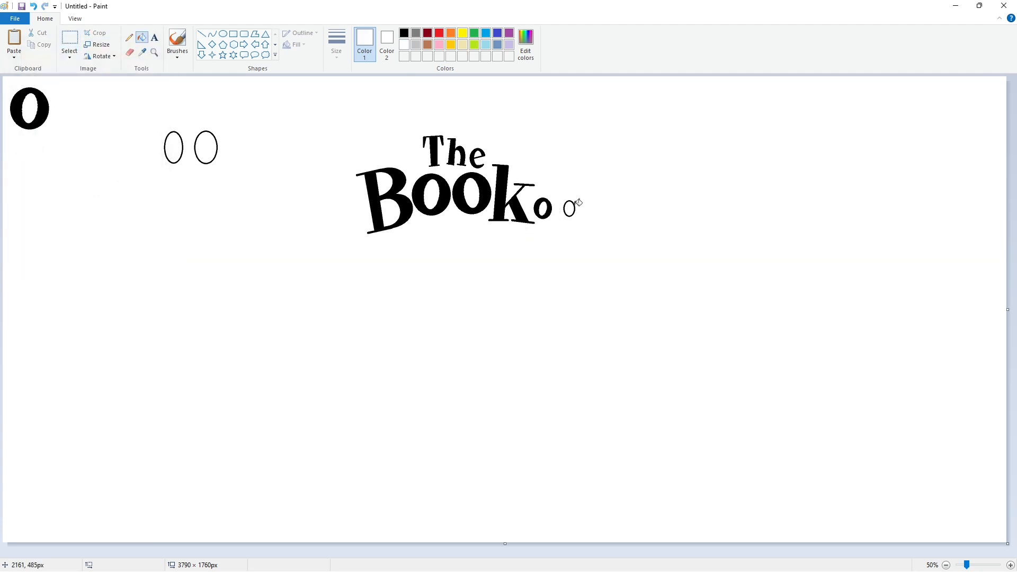
- Draw the slanted stem edges and curled hook of a small black "f" after the small "o"
{"action": "left_click", "coordinate": [223, 33]}
{"action": "left_click", "coordinate": [337, 44]}
{"action": "left_click", "coordinate": [354, 115]}
{"action": "left_click", "coordinate": [405, 33]}
{"action": "left_click_drag", "start_coordinate": [566, 197], "coordinate": [555, 218]}
{"action": "left_click", "coordinate": [567, 180]}
{"action": "left_click", "coordinate": [213, 34]}
{"action": "left_click", "coordinate": [565, 190]}
{"action": "left_click", "coordinate": [555, 198]}
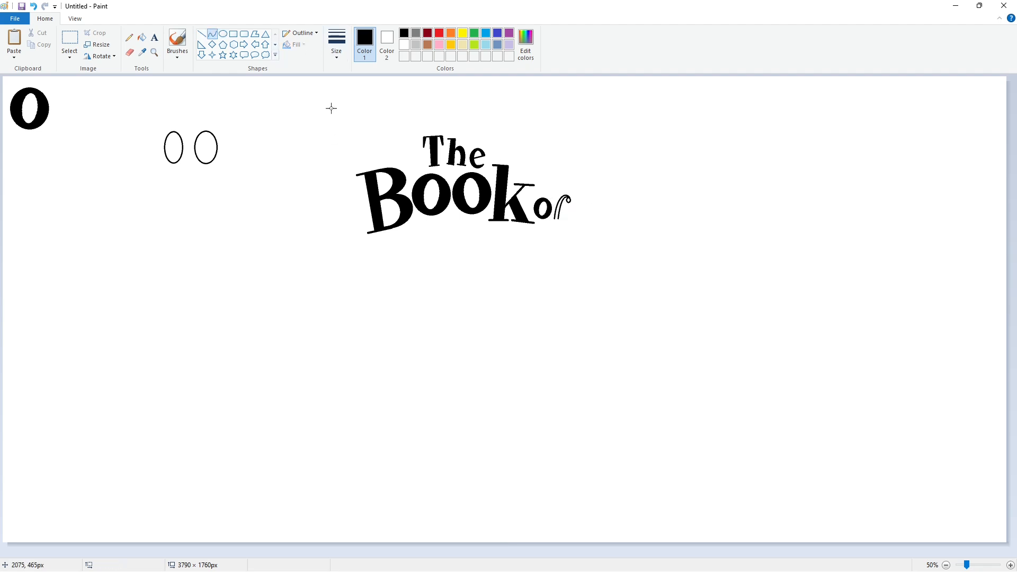
- Add a foot serif and a crossbar to the small "f" and fill the letter with black
{"action": "left_click", "coordinate": [201, 34]}
{"action": "left_click", "coordinate": [336, 44]}
{"action": "left_click", "coordinate": [351, 116]}
{"action": "left_click_drag", "start_coordinate": [555, 204], "coordinate": [565, 206]}
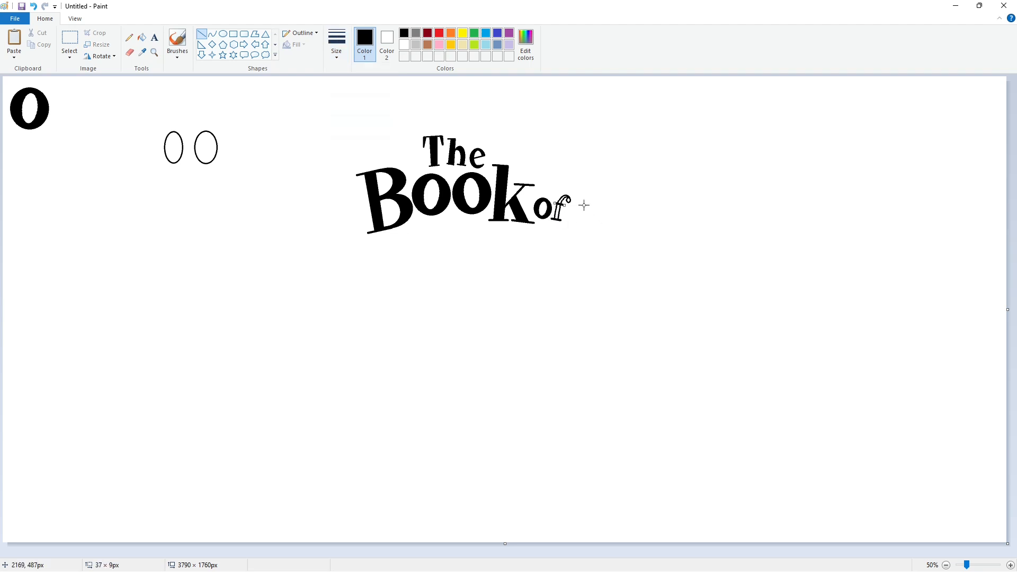
{"action": "left_click", "coordinate": [583, 205]}
{"action": "left_click", "coordinate": [1011, 566]}
{"action": "left_click_drag", "start_coordinate": [413, 554], "coordinate": [681, 553]}
{"action": "left_click", "coordinate": [142, 38]}
{"action": "left_click", "coordinate": [579, 345]}
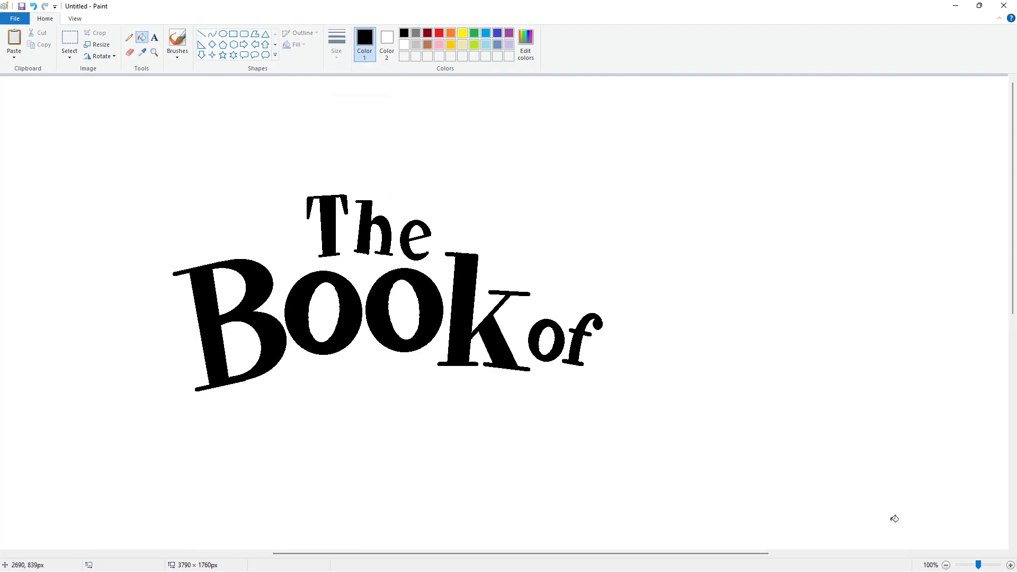
- Draw a closed, wobbly pencil outline around the whole "The Book of" lettering
{"action": "scroll", "coordinate": [814, 445], "scroll_direction": "down", "scroll_amount": 1}
{"action": "left_click", "coordinate": [127, 38]}
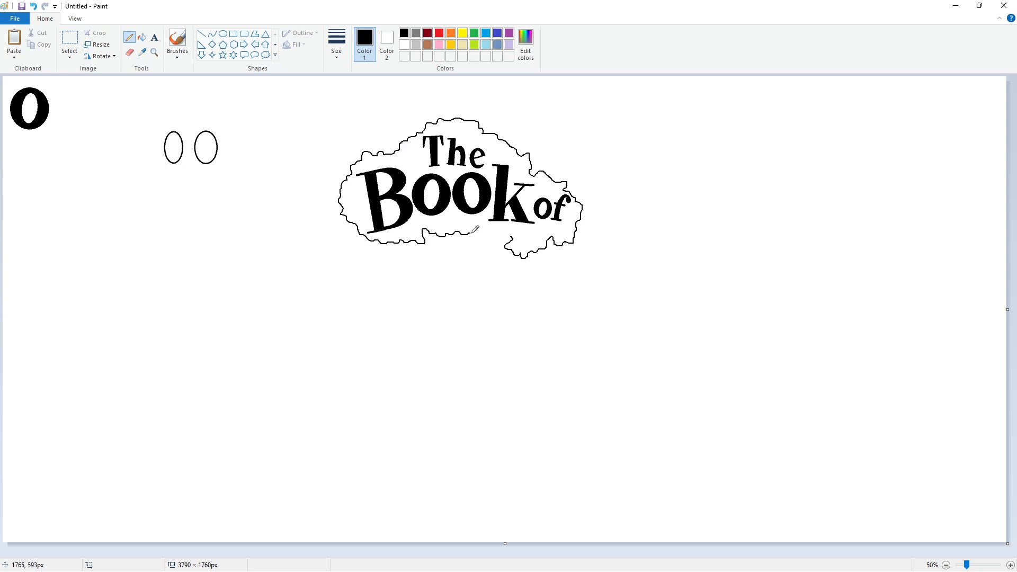
- Fill every letter of "The Book of" with purple
{"action": "left_click", "coordinate": [142, 37]}
{"action": "left_click", "coordinate": [509, 33]}
{"action": "left_click", "coordinate": [382, 201]}
{"action": "left_click", "coordinate": [418, 193]}
{"action": "left_click", "coordinate": [457, 190]}
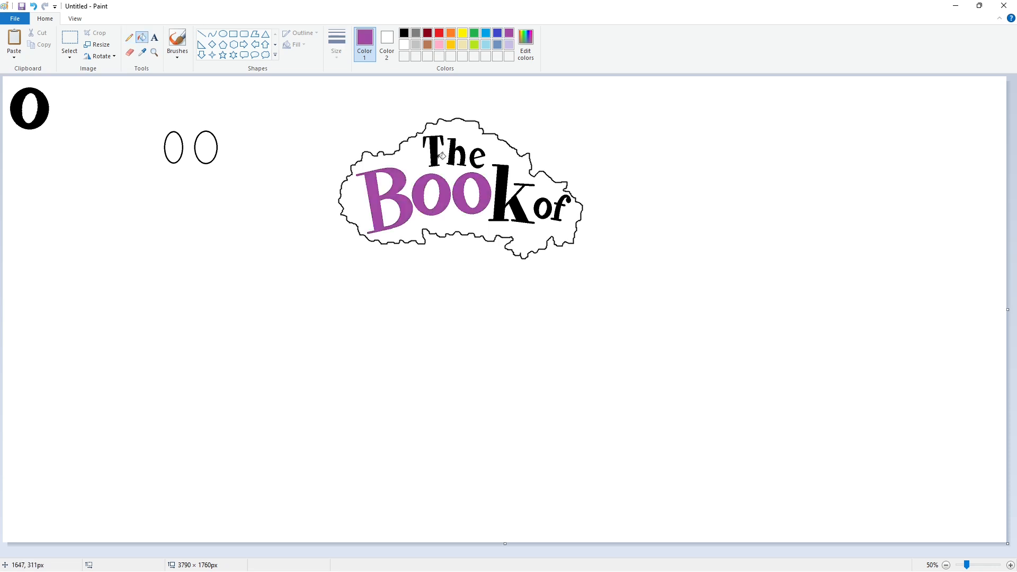
{"action": "left_click", "coordinate": [435, 153]}
{"action": "left_click", "coordinate": [452, 158]}
{"action": "left_click", "coordinate": [484, 165]}
{"action": "left_click", "coordinate": [501, 196]}
{"action": "left_click", "coordinate": [538, 209]}
{"action": "left_click", "coordinate": [561, 204]}
- Fill the area around the letters with black and draw a larger wobbly pencil outline around that shape
{"action": "left_click", "coordinate": [404, 33]}
{"action": "left_click", "coordinate": [486, 158]}
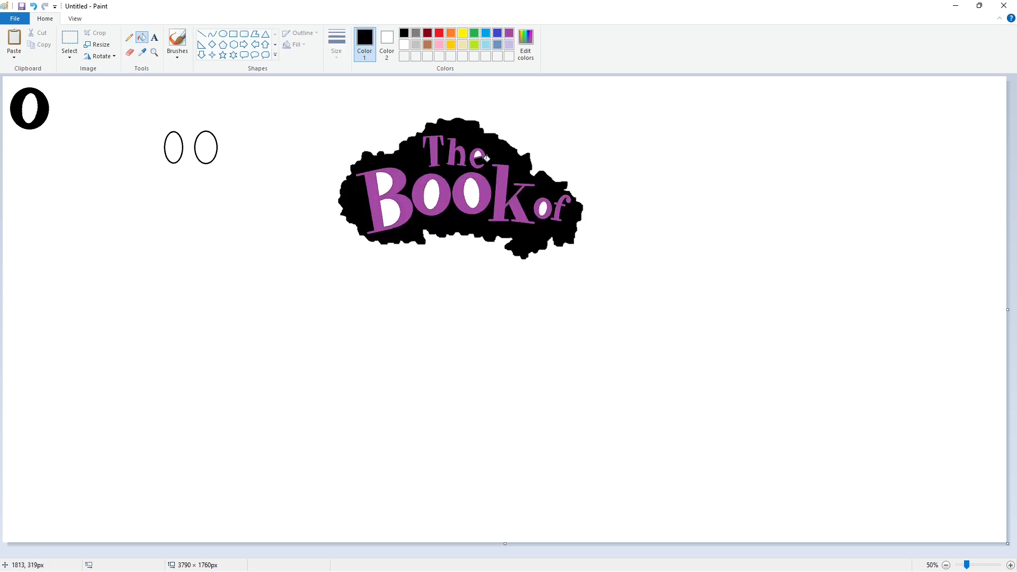
{"action": "left_click", "coordinate": [128, 37]}
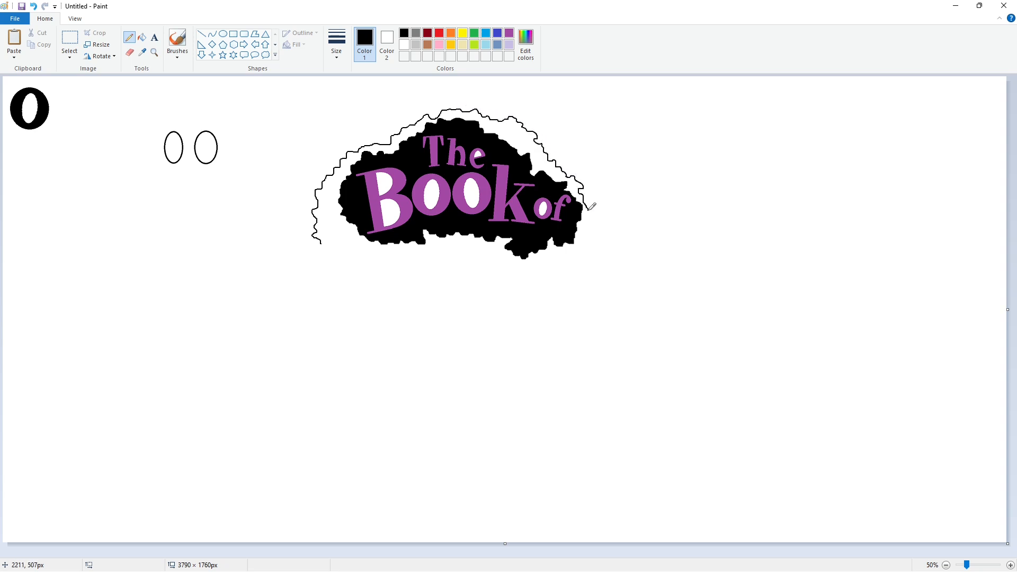
{"action": "left_click_drag", "start_coordinate": [573, 270], "coordinate": [573, 272]}
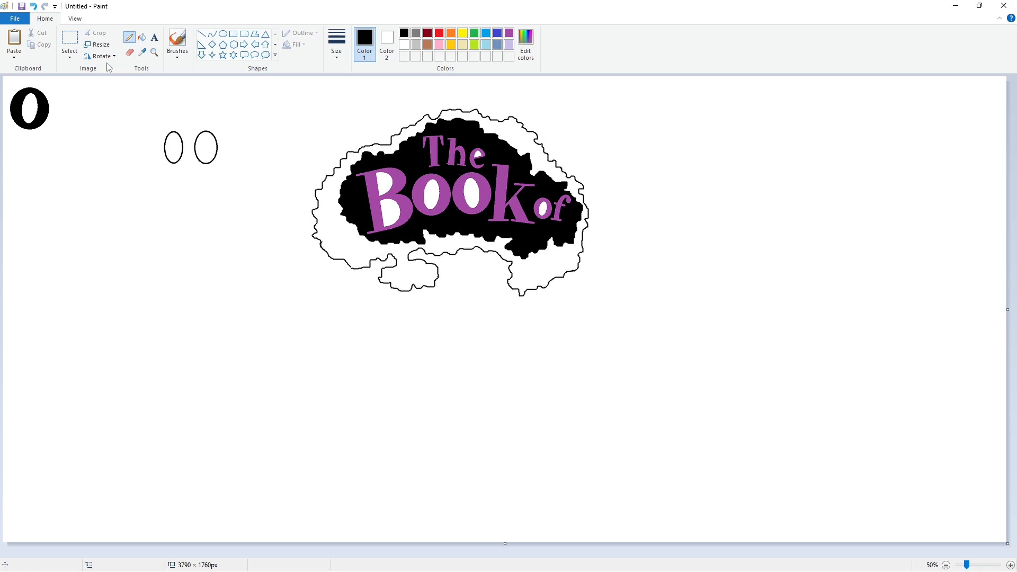
- Recolor the black area directly behind the letters indigo
{"action": "left_click", "coordinate": [141, 37]}
{"action": "left_click", "coordinate": [497, 33]}
{"action": "left_click", "coordinate": [501, 141]}
- Close the gap in the lower-left edge of the outer wobbly outline with a short black pencil stroke
{"action": "left_click", "coordinate": [404, 33]}
{"action": "left_click", "coordinate": [692, 314]}
{"action": "key", "text": "ctrl+z"}
{"action": "scroll", "coordinate": [692, 314], "scroll_direction": "up", "scroll_amount": 1}
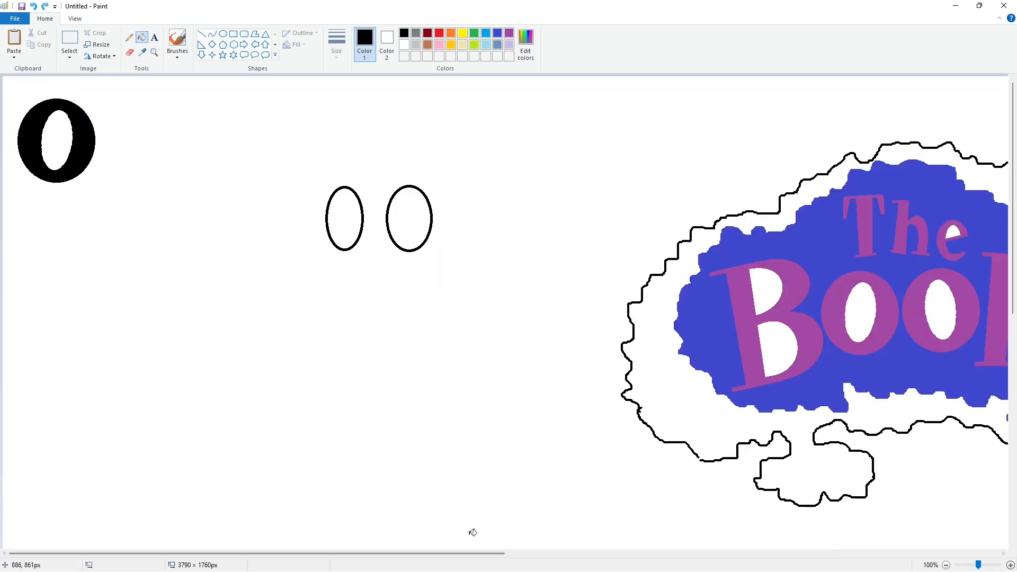
{"action": "left_click_drag", "start_coordinate": [464, 554], "coordinate": [563, 556]}
{"action": "left_click", "coordinate": [129, 38]}
{"action": "left_click_drag", "start_coordinate": [491, 457], "coordinate": [499, 458]}
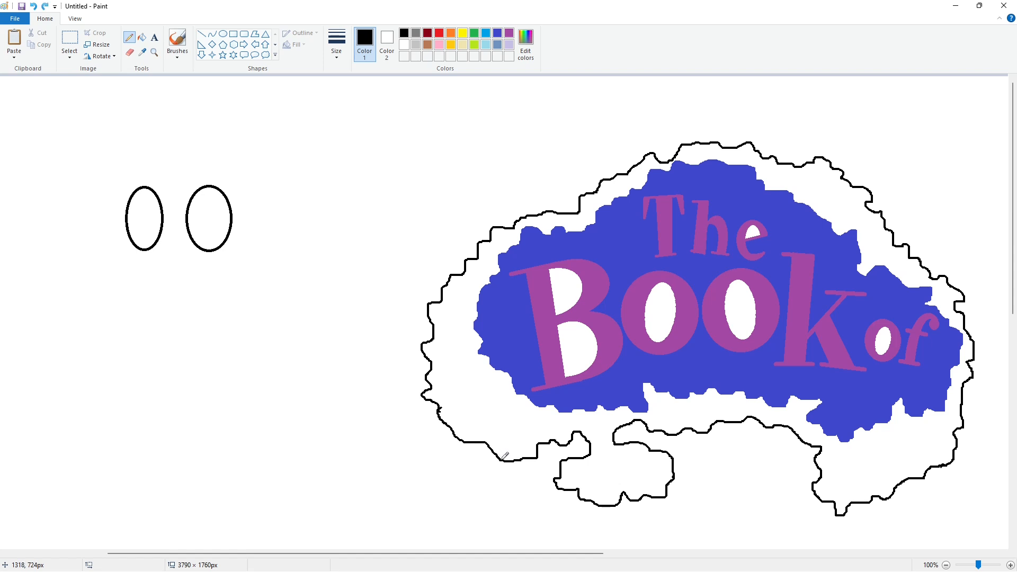
- Fill the band between the outer outline and the indigo shape with black and recolor it brown
{"action": "left_click", "coordinate": [141, 37]}
{"action": "left_click", "coordinate": [454, 318]}
{"action": "scroll", "coordinate": [803, 380], "scroll_direction": "down", "scroll_amount": 1}
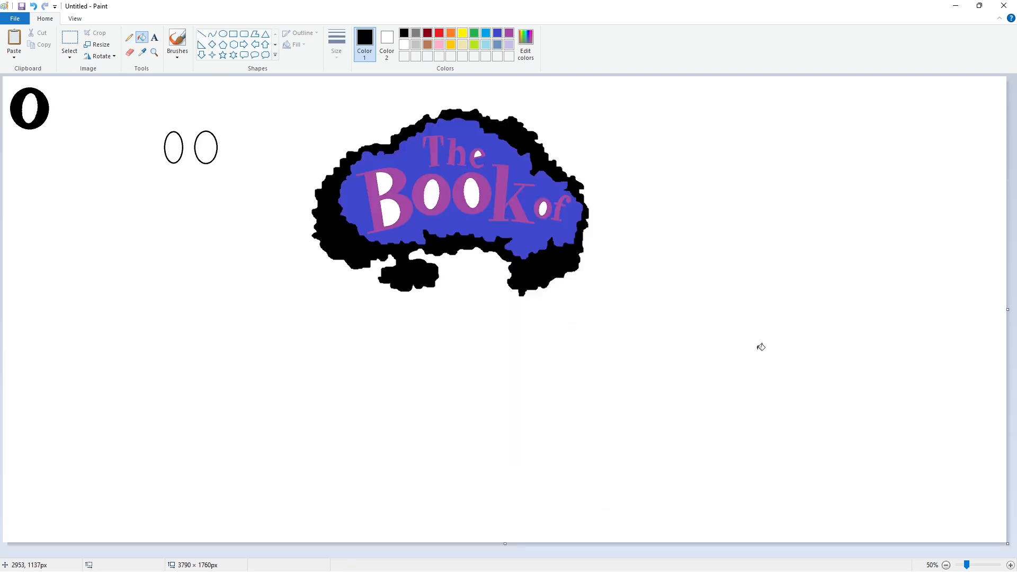
{"action": "left_click", "coordinate": [427, 44]}
{"action": "left_click", "coordinate": [557, 260]}
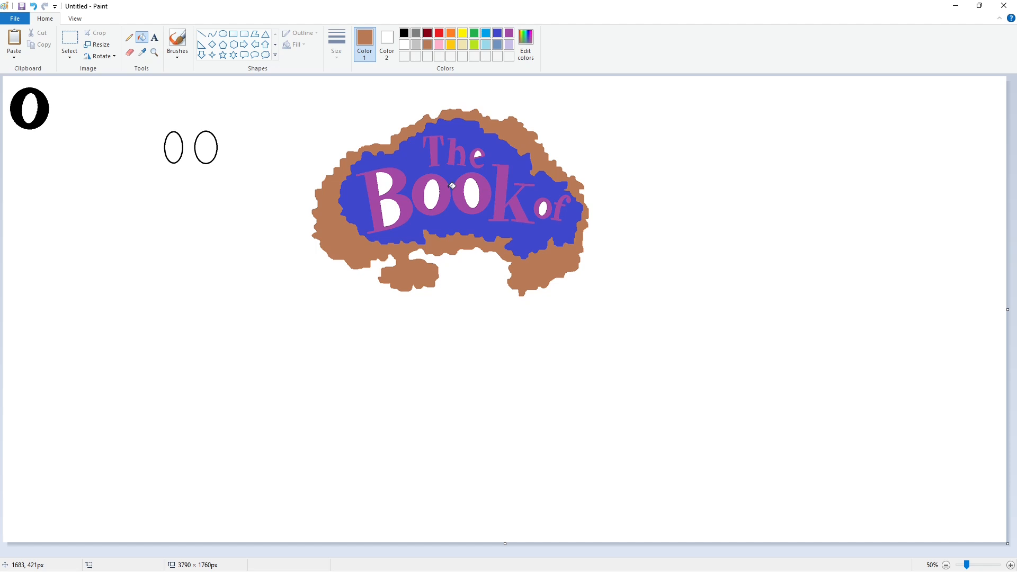
- Draw a long, slightly curved black stem edge for a large "P" below and left of the brown shape
{"action": "left_click", "coordinate": [212, 33]}
{"action": "left_click", "coordinate": [337, 45]}
{"action": "left_click", "coordinate": [339, 116]}
{"action": "left_click", "coordinate": [404, 33]}
{"action": "left_click_drag", "start_coordinate": [258, 269], "coordinate": [285, 410]}
{"action": "mouse_move", "coordinate": [272, 338]}
{"action": "left_mouse_down"}
{"action": "mouse_move", "coordinate": [256, 266]}
{"action": "mouse_move", "coordinate": [229, 272]}
{"action": "mouse_move", "coordinate": [306, 351]}
{"action": "mouse_move", "coordinate": [387, 290]}
{"action": "left_mouse_up"}
{"action": "key", "text": "ctrl+z"}
{"action": "key", "text": "ctrl+z"}
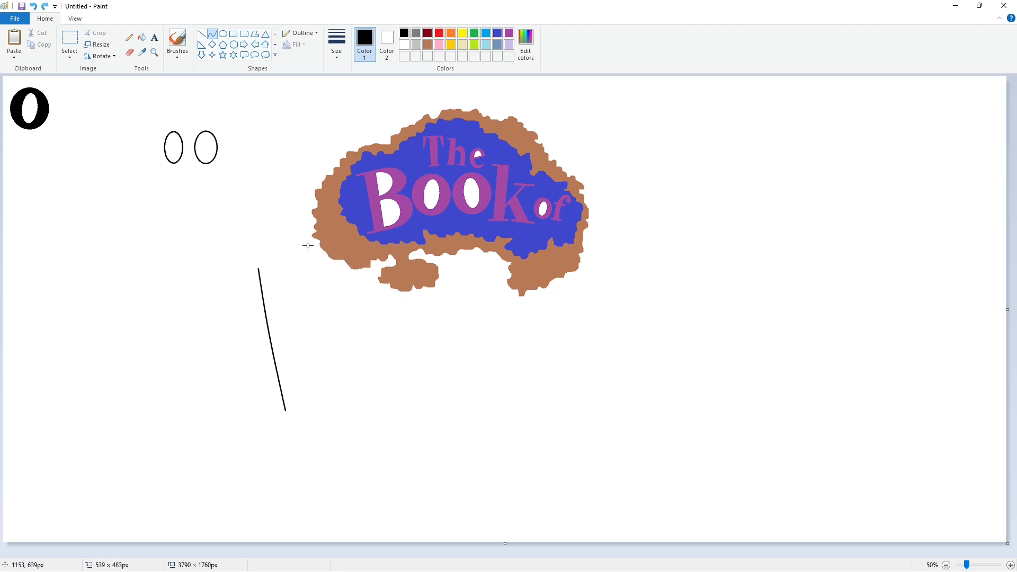
- Add a thick slanted serif at the top of the large stem edge and extend a thin line from it
{"action": "left_click", "coordinate": [201, 34]}
{"action": "mouse_move", "coordinate": [239, 270]}
{"action": "left_mouse_down"}
{"action": "mouse_move", "coordinate": [268, 261]}
{"action": "mouse_move", "coordinate": [318, 305]}
{"action": "mouse_move", "coordinate": [306, 253]}
{"action": "mouse_move", "coordinate": [305, 350]}
{"action": "left_mouse_up"}
{"action": "left_click", "coordinate": [320, 248]}
{"action": "key", "text": "ctrl+z"}
{"action": "left_click", "coordinate": [337, 43]}
{"action": "left_click", "coordinate": [360, 101]}
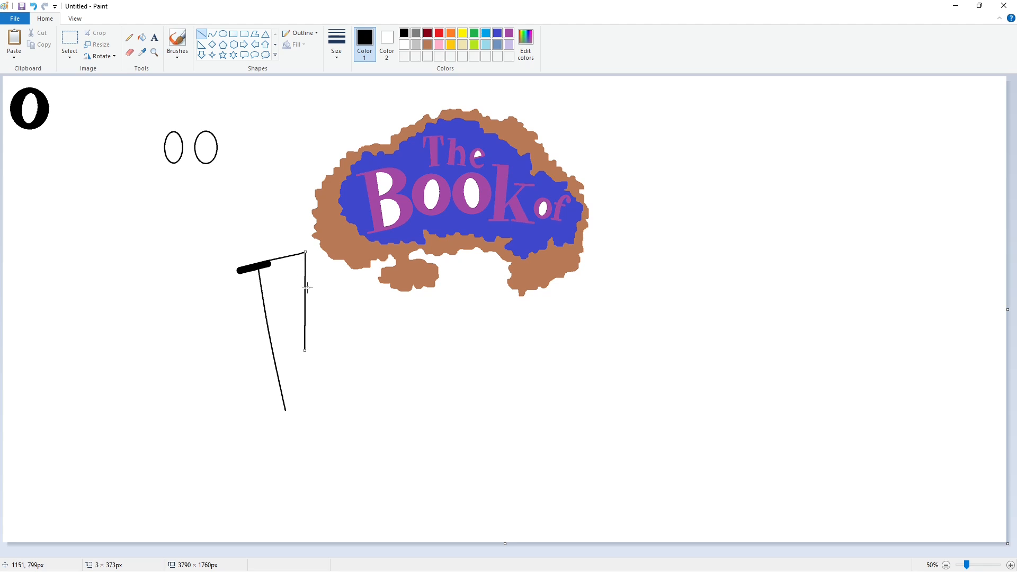
{"action": "key", "text": "ctrl+z"}
{"action": "key", "text": "ctrl+z"}
- Draw the rounded bowl of the large "P" as a curve from the end of the thin top line
{"action": "mouse_move", "coordinate": [318, 272]}
{"action": "left_mouse_down"}
{"action": "mouse_move", "coordinate": [333, 262]}
{"action": "mouse_move", "coordinate": [305, 350]}
{"action": "left_mouse_up"}
{"action": "left_click", "coordinate": [213, 34]}
{"action": "mouse_move", "coordinate": [307, 281]}
{"action": "left_mouse_down"}
{"action": "mouse_move", "coordinate": [355, 248]}
{"action": "mouse_move", "coordinate": [392, 334]}
{"action": "left_mouse_up"}
{"action": "left_click", "coordinate": [475, 334]}
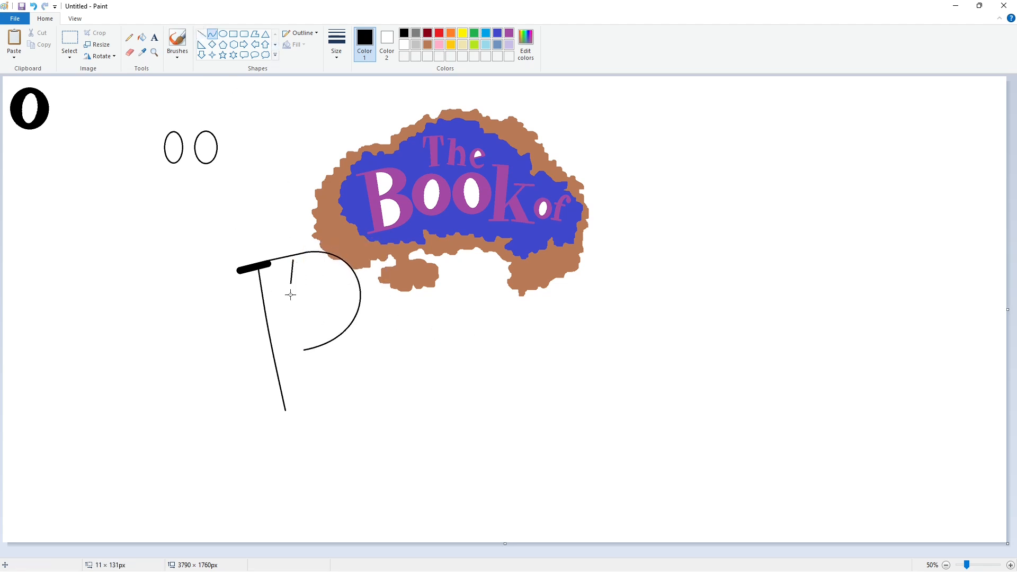
- Draw the second curved stem edge of the large "P" and an extra-thick foot serif, about 209 × 31 px
{"action": "mouse_move", "coordinate": [291, 294]}
{"action": "left_mouse_down"}
{"action": "mouse_move", "coordinate": [305, 408]}
{"action": "mouse_move", "coordinate": [327, 408]}
{"action": "mouse_move", "coordinate": [313, 413]}
{"action": "left_mouse_up"}
{"action": "key", "text": "ctrl+plus"}
{"action": "key", "text": "ctrl+plus"}
{"action": "key", "text": "ctrl+plus"}
{"action": "key", "text": "ctrl+plus"}
{"action": "key", "text": "ctrl+plus"}
{"action": "key", "text": "ctrl+plus"}
{"action": "key", "text": "ctrl+plus"}
{"action": "key", "text": "ctrl+plus"}
{"action": "key", "text": "ctrl+plus"}
{"action": "key", "text": "ctrl+plus"}
{"action": "key", "text": "ctrl+plus"}
{"action": "key", "text": "ctrl+plus"}
{"action": "key", "text": "ctrl+plus"}
{"action": "key", "text": "ctrl+plus"}
{"action": "key", "text": "ctrl+plus"}
{"action": "key", "text": "ctrl+plus"}
{"action": "key", "text": "ctrl+plus"}
{"action": "key", "text": "ctrl+plus"}
{"action": "key", "text": "ctrl+plus"}
{"action": "key", "text": "ctrl+plus"}
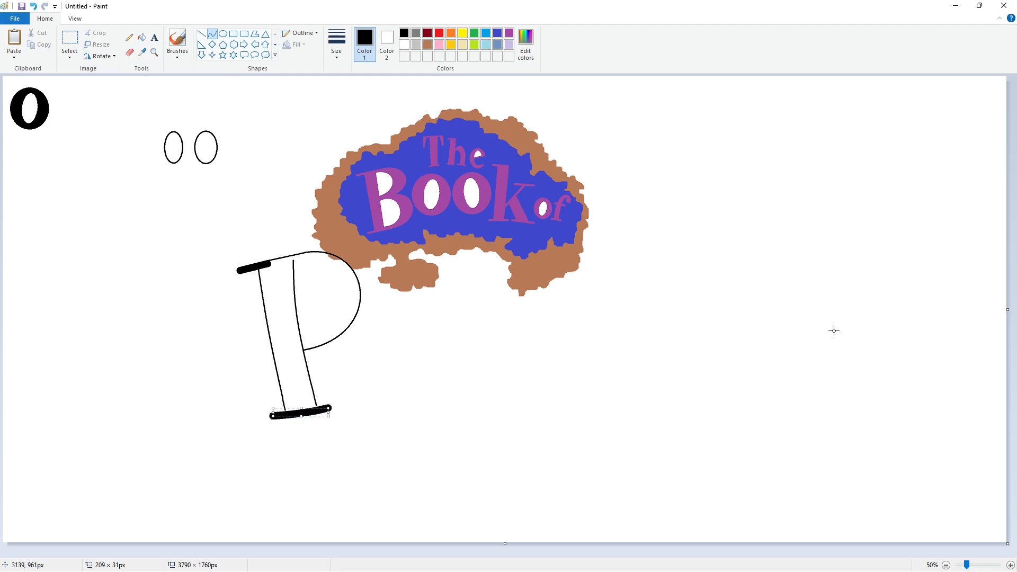
- Draw the inner bowl edge of the large "P" as a thinner black curve from the stem's top back to the stem
{"action": "left_click", "coordinate": [834, 331]}
{"action": "left_click", "coordinate": [337, 48]}
{"action": "left_click", "coordinate": [353, 119]}
{"action": "mouse_move", "coordinate": [293, 260]}
{"action": "left_mouse_down"}
{"action": "mouse_move", "coordinate": [302, 343]}
{"action": "mouse_move", "coordinate": [325, 252]}
{"action": "left_mouse_up"}
{"action": "mouse_move", "coordinate": [350, 311]}
{"action": "left_mouse_down"}
{"action": "mouse_move", "coordinate": [357, 333]}
{"action": "mouse_move", "coordinate": [325, 294]}
{"action": "mouse_move", "coordinate": [305, 299]}
{"action": "mouse_move", "coordinate": [352, 297]}
{"action": "mouse_move", "coordinate": [316, 339]}
{"action": "left_mouse_up"}
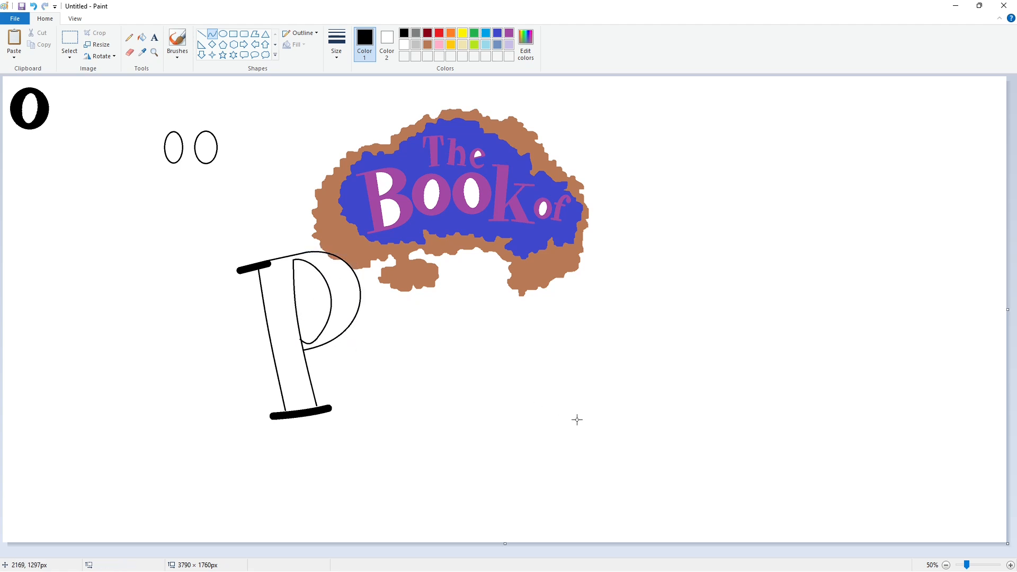
- Fill the body of the large "P" with black and touch up the edge of its white counter
{"action": "scroll", "coordinate": [577, 418], "scroll_direction": "up", "scroll_amount": 1}
{"action": "scroll", "coordinate": [477, 484], "scroll_direction": "right", "scroll_amount": 3}
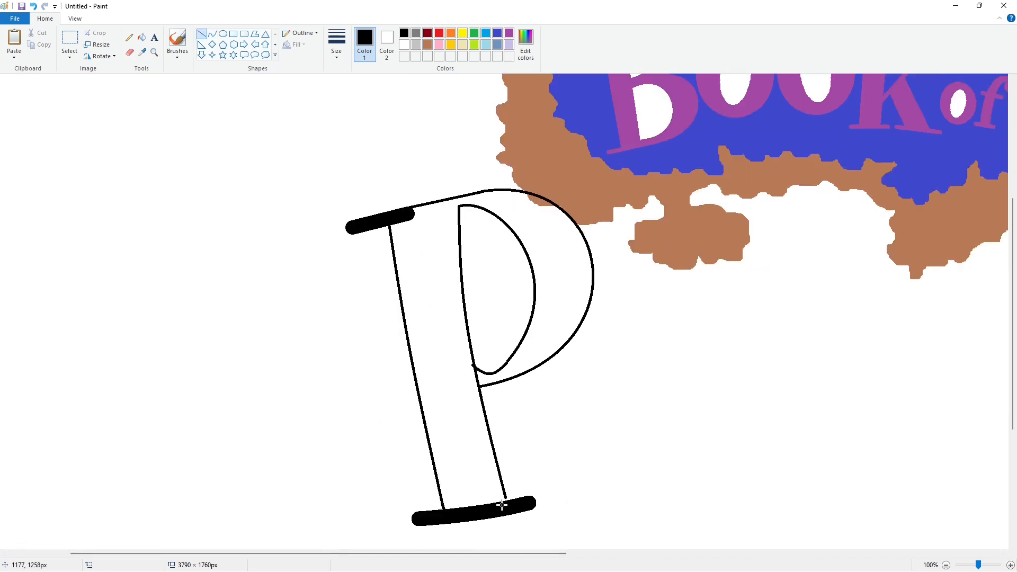
{"action": "left_click", "coordinate": [142, 37]}
{"action": "left_click", "coordinate": [561, 248]}
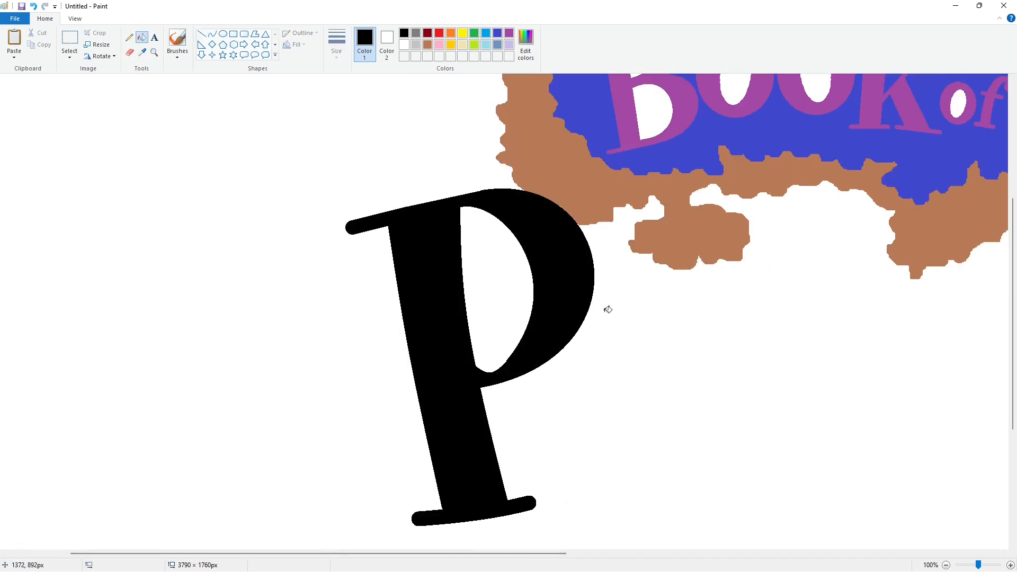
{"action": "left_click", "coordinate": [201, 34]}
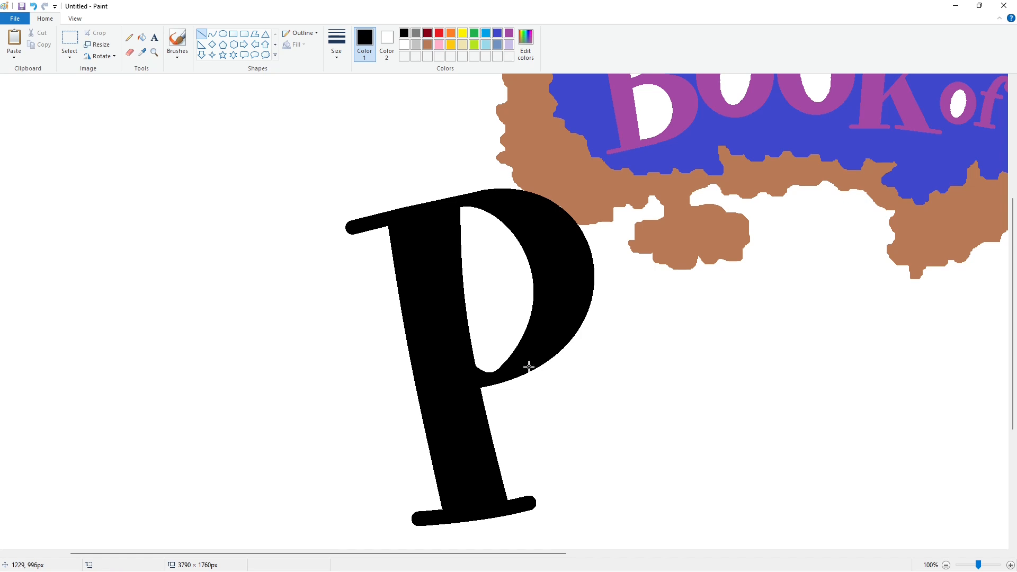
{"action": "left_click_drag", "start_coordinate": [459, 209], "coordinate": [460, 211]}
- Temporarily fill the background with lavender to check the shapes, and restore it to white
{"action": "left_click", "coordinate": [509, 45]}
{"action": "left_click", "coordinate": [142, 38]}
{"action": "left_click", "coordinate": [334, 205]}
{"action": "left_click", "coordinate": [405, 44]}
{"action": "left_click", "coordinate": [522, 137]}
{"action": "left_click", "coordinate": [427, 45]}
{"action": "left_click", "coordinate": [521, 127]}
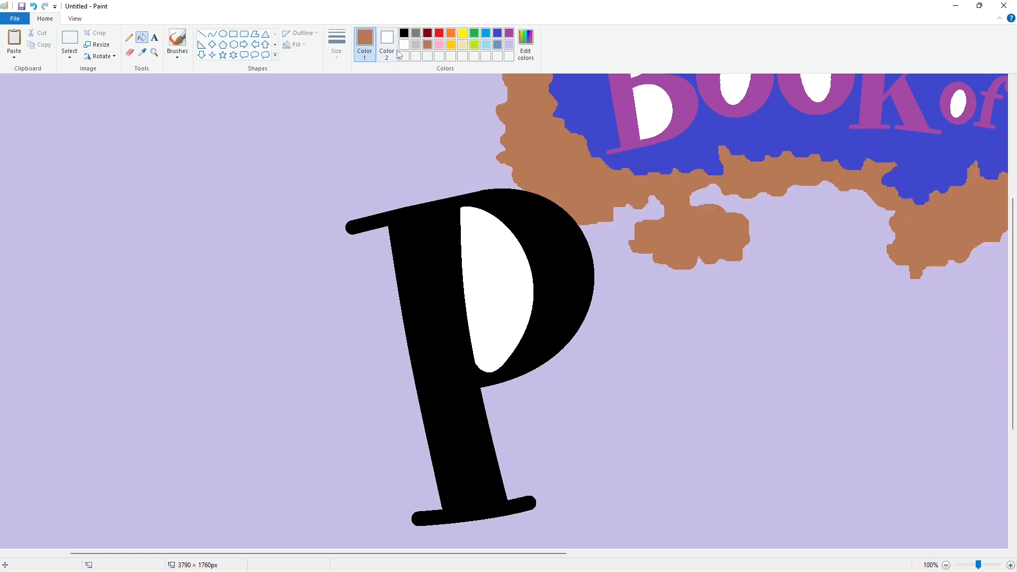
{"action": "left_click", "coordinate": [404, 45]}
{"action": "left_click", "coordinate": [772, 481]}
- Draw a black ellipse outline, initially about 313 × 399 px, and place it slightly widened in the blank area left of the "P"
{"action": "scroll", "coordinate": [772, 481], "scroll_direction": "down", "scroll_amount": 1}
{"action": "left_click", "coordinate": [224, 34]}
{"action": "left_click", "coordinate": [404, 33]}
{"action": "left_click_drag", "start_coordinate": [362, 307], "coordinate": [444, 413]}
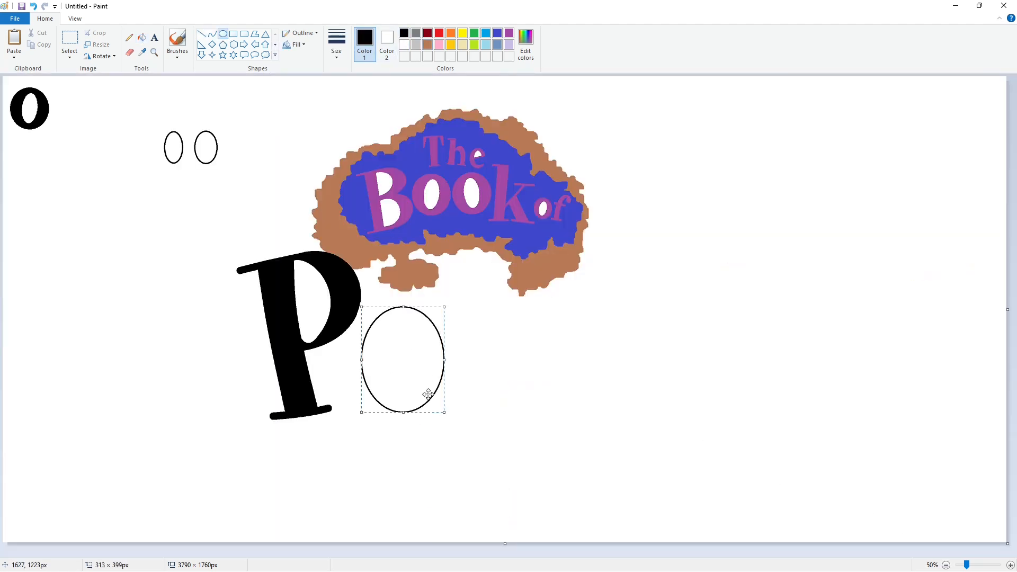
{"action": "left_click_drag", "start_coordinate": [404, 375], "coordinate": [83, 302]}
- Copy the large ellipse, skew the copy so it leans slightly, and place it beside the "P" as the outer edge of an "o"
{"action": "left_click", "coordinate": [69, 40]}
{"action": "left_click_drag", "start_coordinate": [23, 198], "coordinate": [149, 274]}
{"action": "left_click", "coordinate": [98, 44]}
{"action": "left_click", "coordinate": [83, 241]}
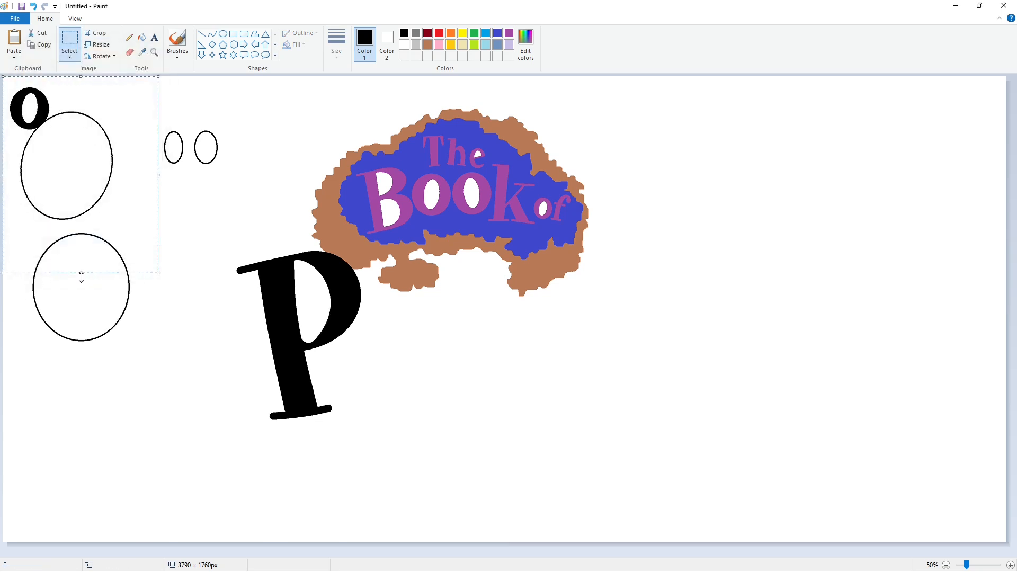
{"action": "left_click_drag", "start_coordinate": [66, 183], "coordinate": [398, 367]}
{"action": "left_click", "coordinate": [590, 371]}
- Draw a narrow ellipse for the inside of the "o" and move it below the large ellipse in the blank area
{"action": "left_click", "coordinate": [223, 34]}
{"action": "left_click_drag", "start_coordinate": [368, 313], "coordinate": [425, 409]}
{"action": "left_click_drag", "start_coordinate": [401, 358], "coordinate": [93, 405]}
- Try placing a copy of the narrow ellipse, skewed by 5 degrees, inside the outer edge of the "o"
{"action": "left_click", "coordinate": [69, 39]}
{"action": "left_click_drag", "start_coordinate": [36, 345], "coordinate": [142, 489]}
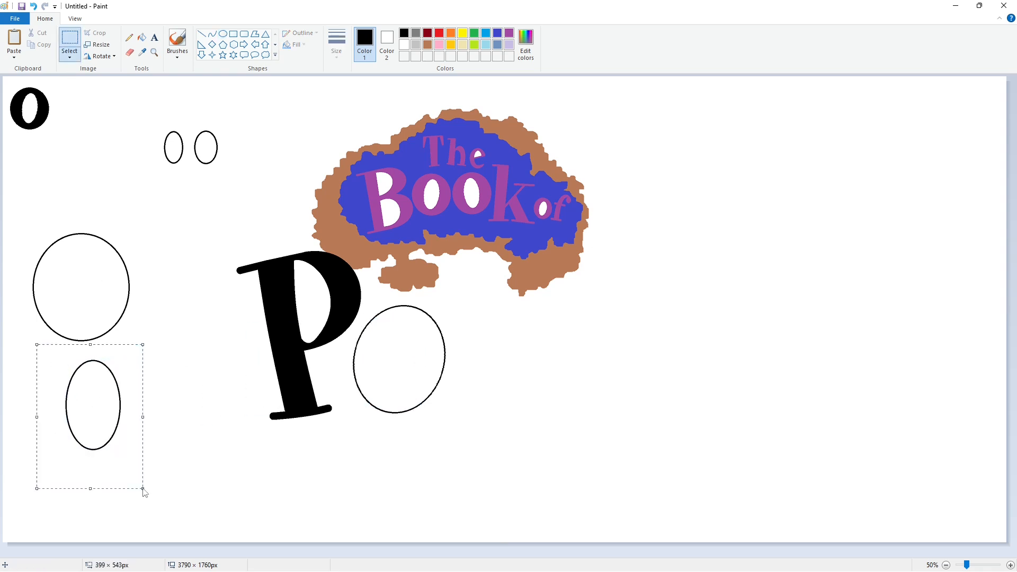
{"action": "key", "text": "ctrl+c"}
{"action": "key", "text": "ctrl+v"}
{"action": "left_click", "coordinate": [99, 45]}
{"action": "left_click_drag", "start_coordinate": [126, 187], "coordinate": [402, 369]}
{"action": "type", "text": "5"}
{"action": "left_click", "coordinate": [82, 241]}
{"action": "left_click", "coordinate": [550, 381]}
{"action": "key", "text": "ctrl+z"}
- Draw an even narrower ellipse, about 157 × 333 px, and move it beside the previous one in the blank area
{"action": "left_click", "coordinate": [223, 34]}
{"action": "left_click_drag", "start_coordinate": [70, 360], "coordinate": [117, 449]}
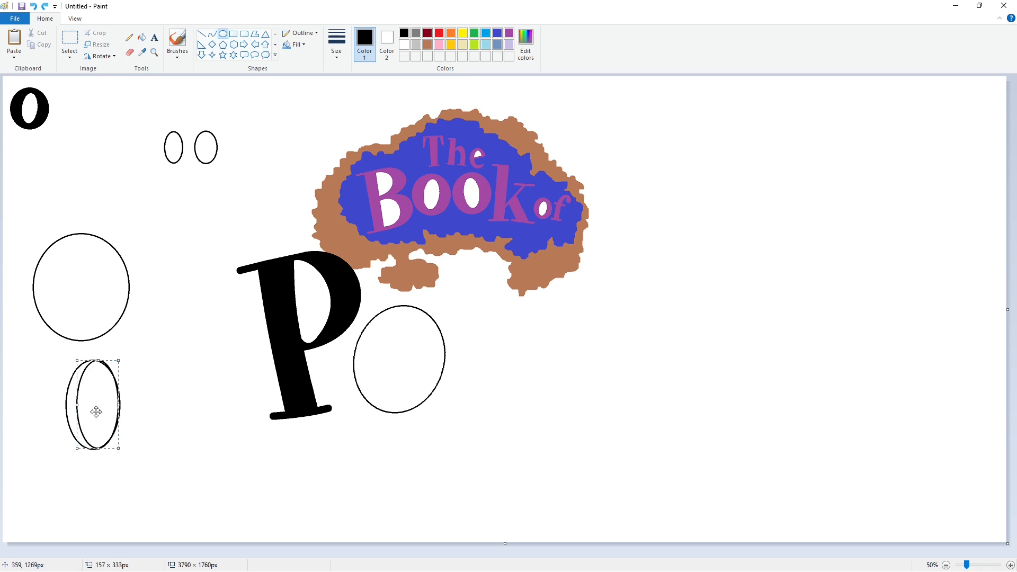
{"action": "left_click_drag", "start_coordinate": [92, 408], "coordinate": [165, 387]}
- Place a copy of the narrowest ellipse, skewed by 10 degrees, inside the outer edge of the "o" and fill the ring black
{"action": "left_click", "coordinate": [70, 39]}
{"action": "left_click_drag", "start_coordinate": [130, 318], "coordinate": [209, 456]}
{"action": "key", "text": "ctrl+c"}
{"action": "key", "text": "ctrl+v"}
{"action": "left_click", "coordinate": [99, 45]}
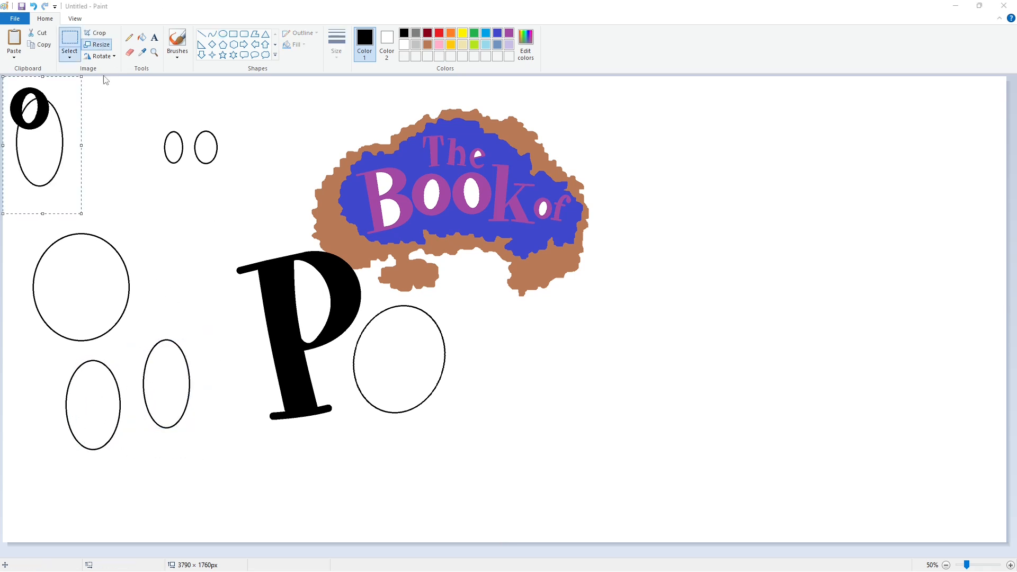
{"action": "left_click_drag", "start_coordinate": [125, 187], "coordinate": [108, 188]}
{"action": "type", "text": "10"}
{"action": "left_click", "coordinate": [83, 241]}
{"action": "left_click_drag", "start_coordinate": [45, 143], "coordinate": [398, 365]}
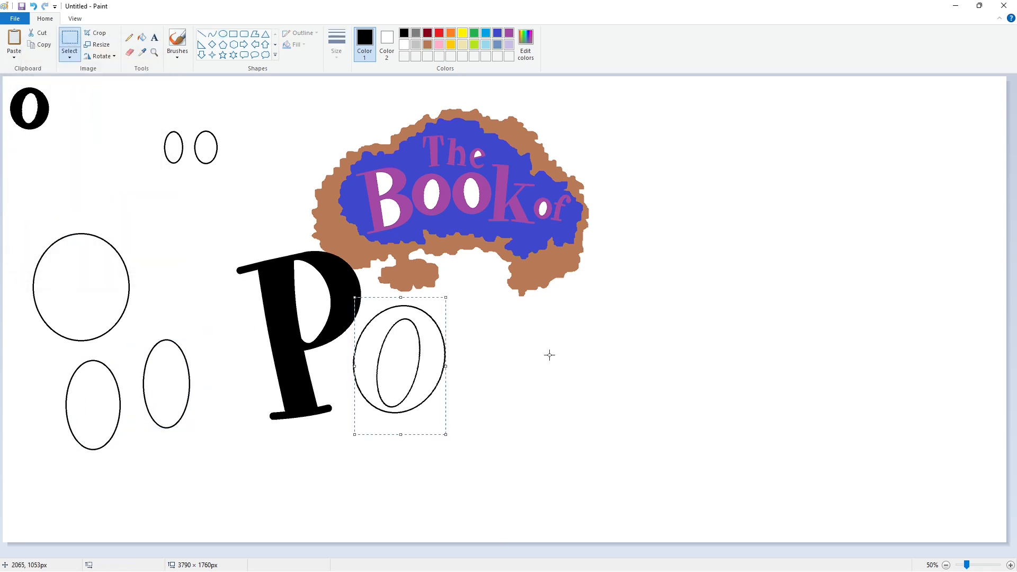
{"action": "left_click", "coordinate": [141, 37]}
{"action": "left_click", "coordinate": [424, 328]}
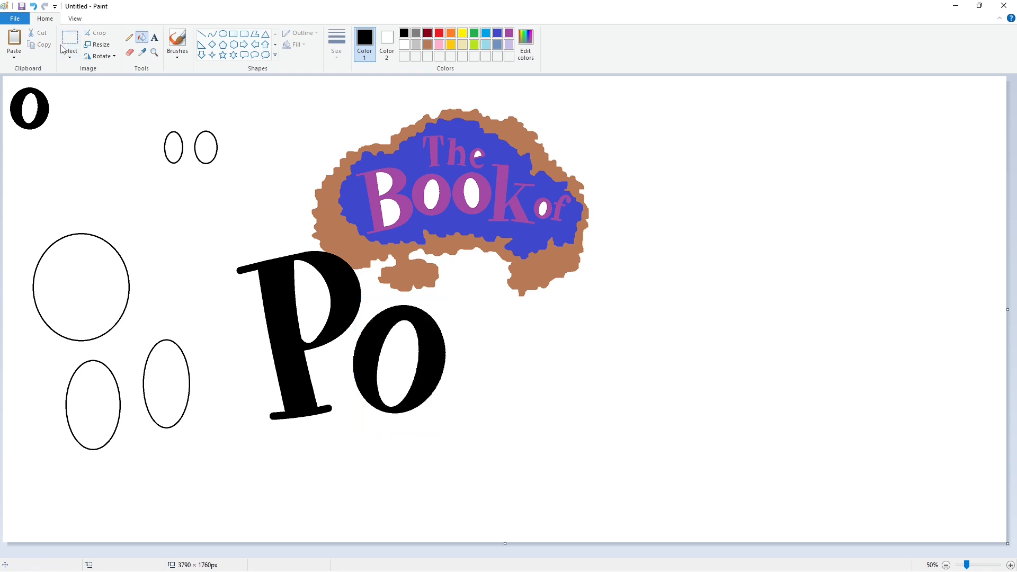
- Copy the black "o" beside the "P" and place the copy in the blank area right of the title
{"action": "left_click", "coordinate": [70, 39]}
{"action": "left_click_drag", "start_coordinate": [479, 457], "coordinate": [479, 457]}
{"action": "key", "text": "ctrl+c"}
{"action": "key", "text": "ctrl+v"}
{"action": "left_click_drag", "start_coordinate": [86, 146], "coordinate": [804, 183]}
- Fill the leftover fragments around the copied "o" with white so the letter stands alone
{"action": "left_click", "coordinate": [142, 38]}
{"action": "left_click", "coordinate": [396, 41]}
{"action": "left_click", "coordinate": [365, 45]}
{"action": "left_click", "coordinate": [404, 44]}
{"action": "left_click", "coordinate": [736, 130]}
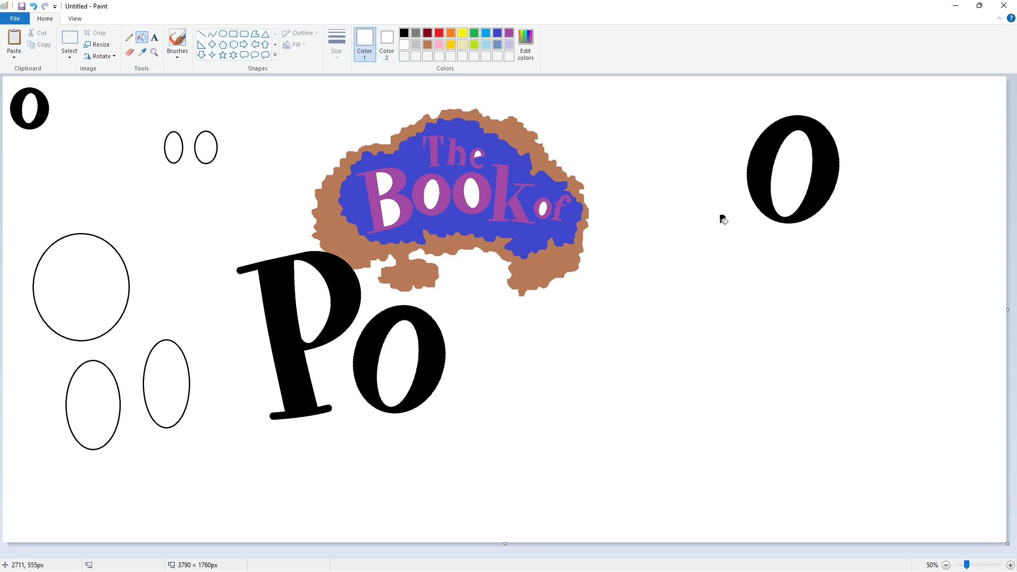
{"action": "left_click", "coordinate": [723, 219]}
- Copy the isolated "o", flip it horizontally, and place it right after the first "o" in the lower word
{"action": "left_click", "coordinate": [69, 39]}
{"action": "left_click_drag", "start_coordinate": [886, 286], "coordinate": [672, 82]}
{"action": "key", "text": "ctrl+c"}
{"action": "key", "text": "ctrl+v"}
{"action": "left_click_drag", "start_coordinate": [129, 175], "coordinate": [487, 334]}
{"action": "left_click", "coordinate": [743, 339]}
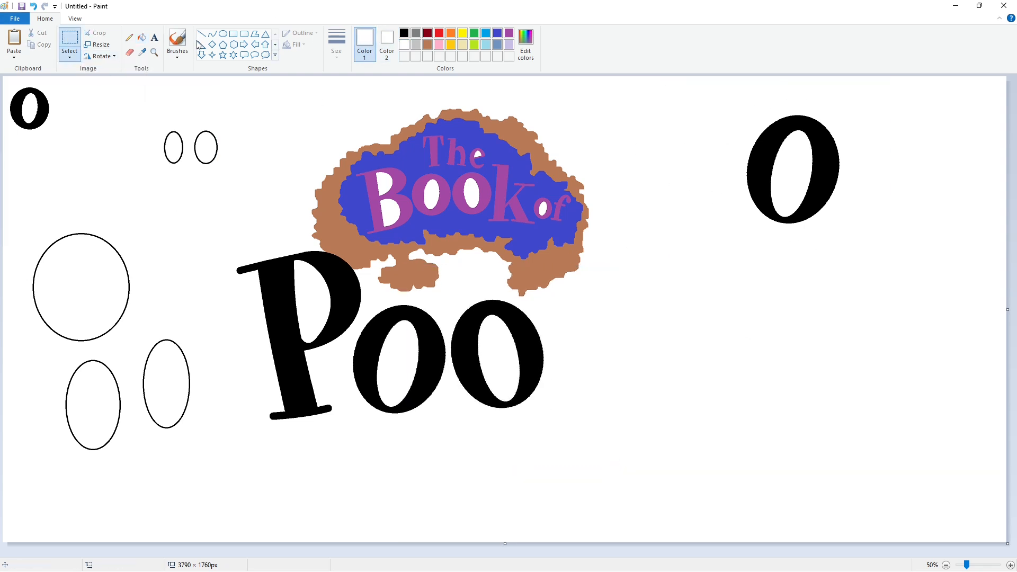
- Draw a thick black top serif for an "h" after the second "o", with a thin stem edge running down from it
{"action": "left_click", "coordinate": [201, 34]}
{"action": "left_click", "coordinate": [405, 33]}
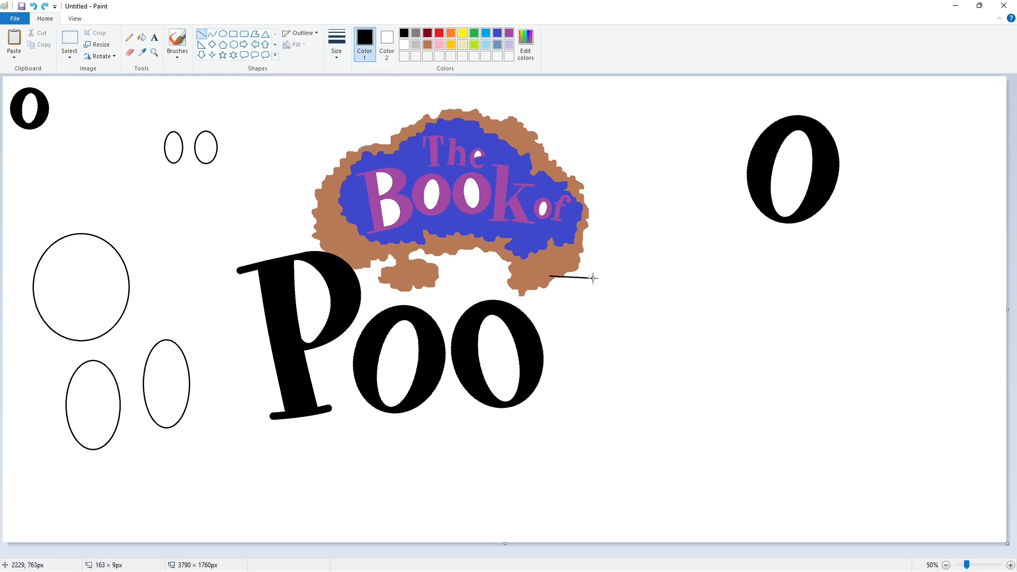
{"action": "mouse_move", "coordinate": [593, 278]}
{"action": "left_mouse_down"}
{"action": "mouse_move", "coordinate": [550, 402]}
{"action": "mouse_move", "coordinate": [583, 339]}
{"action": "left_mouse_up"}
{"action": "key", "text": "ctrl+KP_Add"}
{"action": "key", "text": "ctrl+KP_Add"}
{"action": "key", "text": "ctrl+KP_Add"}
{"action": "key", "text": "ctrl+KP_Add"}
{"action": "key", "text": "ctrl+KP_Add"}
{"action": "key", "text": "ctrl+KP_Add"}
{"action": "key", "text": "ctrl+KP_Add"}
{"action": "key", "text": "ctrl+KP_Add"}
{"action": "key", "text": "ctrl+KP_Add"}
{"action": "key", "text": "ctrl+KP_Add"}
{"action": "key", "text": "ctrl+KP_Add"}
{"action": "key", "text": "ctrl+KP_Add"}
{"action": "key", "text": "ctrl+KP_Add"}
{"action": "key", "text": "ctrl+KP_Add"}
{"action": "key", "text": "ctrl+KP_Add"}
{"action": "key", "text": "ctrl+KP_Add"}
{"action": "key", "text": "ctrl+KP_Add"}
{"action": "key", "text": "ctrl+KP_Add"}
{"action": "key", "text": "ctrl+KP_Add"}
{"action": "key", "text": "ctrl+KP_Add"}
- Curve the short inner stem edge of the "h", about 55 × 223 px, and outline its first foot with curves
{"action": "left_click", "coordinate": [212, 34]}
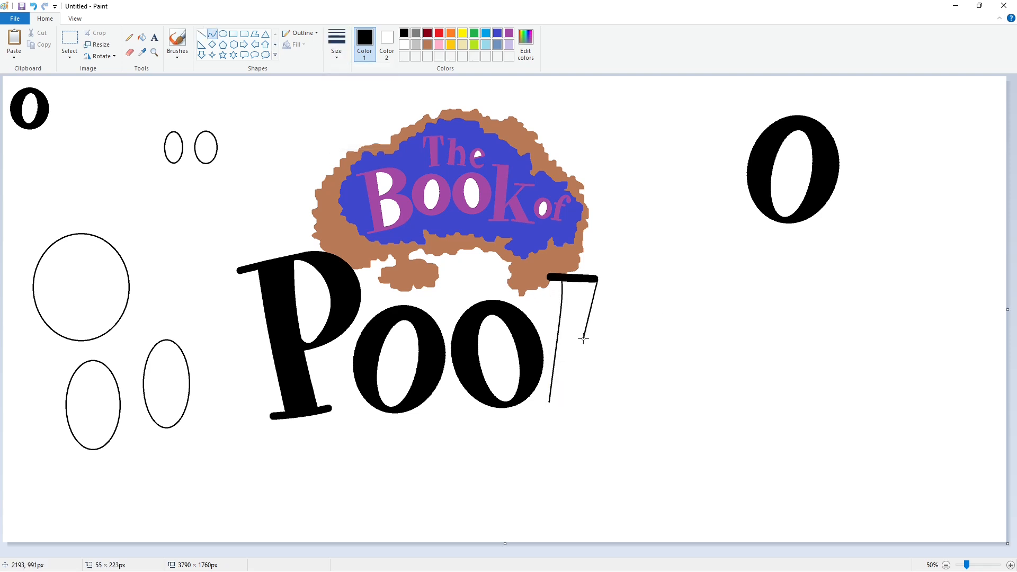
{"action": "left_click_drag", "start_coordinate": [591, 301], "coordinate": [625, 332]}
{"action": "left_click", "coordinate": [560, 413]}
{"action": "left_click", "coordinate": [641, 424]}
{"action": "left_click", "coordinate": [532, 411]}
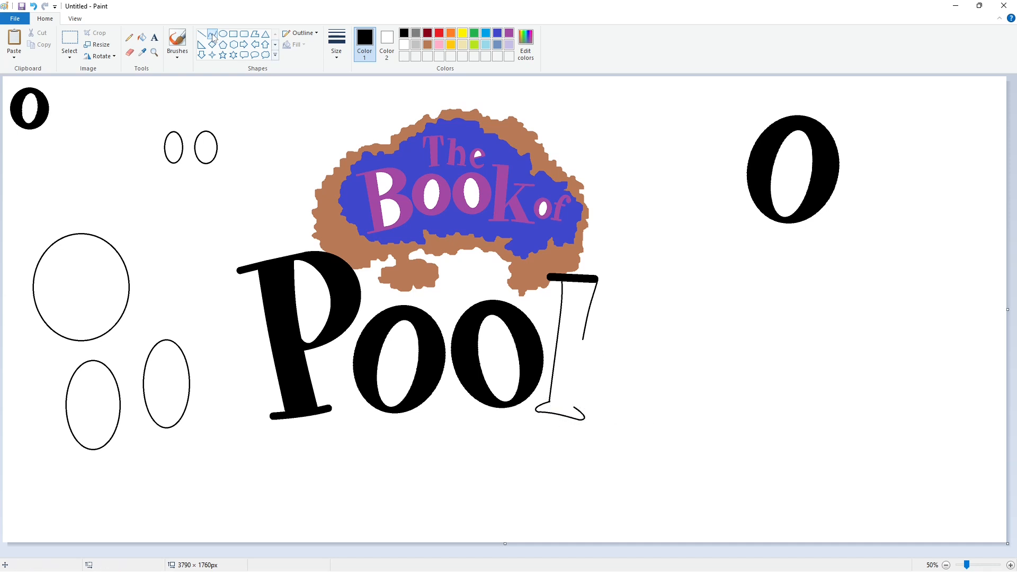
{"action": "left_click_drag", "start_coordinate": [583, 339], "coordinate": [634, 421]}
{"action": "left_click", "coordinate": [601, 308]}
{"action": "left_click_drag", "start_coordinate": [662, 328], "coordinate": [658, 338]}
{"action": "key", "text": "ctrl+z"}
- Draw the outer shoulder of the "h" as an arched curve from the end of the short stem edge
{"action": "left_click_drag", "start_coordinate": [583, 339], "coordinate": [637, 367]}
{"action": "left_click", "coordinate": [603, 313]}
{"action": "left_click", "coordinate": [639, 315]}
{"action": "left_click", "coordinate": [707, 352]}
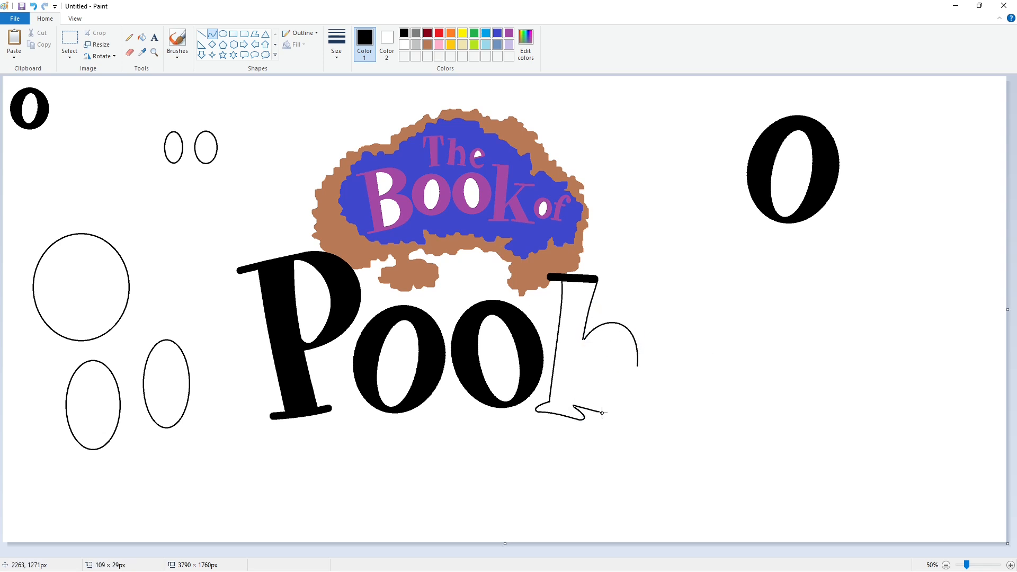
- Draw the inner arch of the "h" as a curve from the first foot to the bottom of the second leg
{"action": "left_click_drag", "start_coordinate": [602, 413], "coordinate": [605, 415]}
{"action": "left_click", "coordinate": [580, 315]}
{"action": "left_click", "coordinate": [631, 313]}
{"action": "left_click", "coordinate": [741, 385]}
- Draw the outer edge of the second leg of the "h" and outline its rounded foot
{"action": "left_click", "coordinate": [203, 34]}
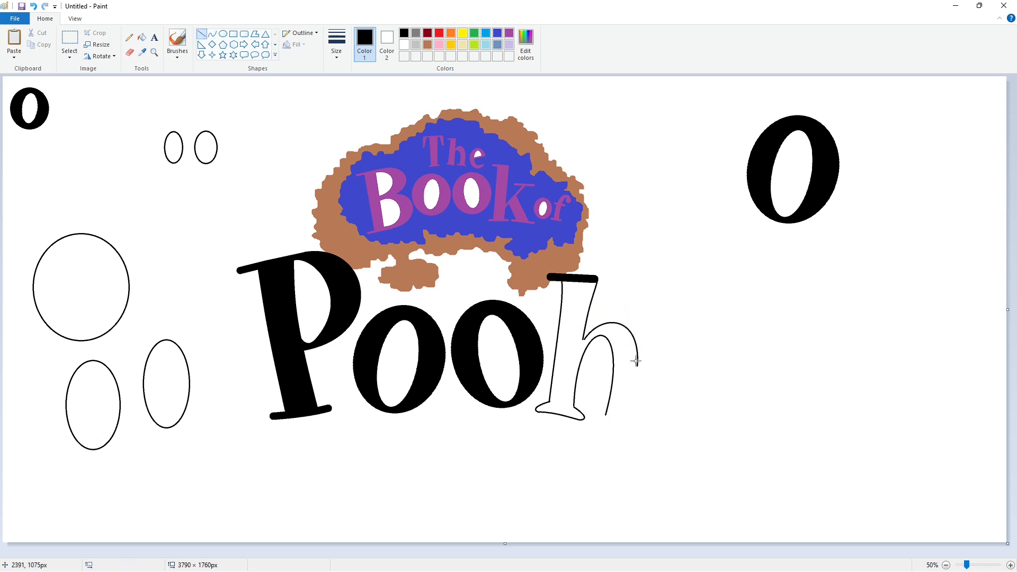
{"action": "mouse_move", "coordinate": [637, 360]}
{"action": "left_mouse_down"}
{"action": "mouse_move", "coordinate": [632, 422]}
{"action": "mouse_move", "coordinate": [602, 422]}
{"action": "mouse_move", "coordinate": [641, 430]}
{"action": "mouse_move", "coordinate": [602, 415]}
{"action": "left_mouse_up"}
{"action": "left_click", "coordinate": [696, 390]}
{"action": "left_click", "coordinate": [212, 34]}
{"action": "left_click", "coordinate": [620, 432]}
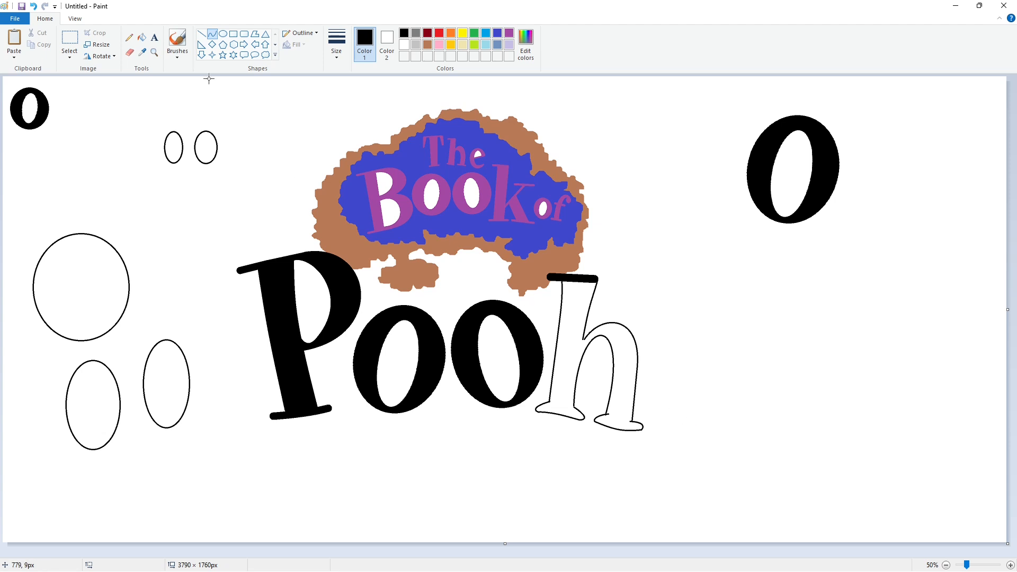
- Close the remaining gap in the "h" outline and fill the letter with black
{"action": "left_click", "coordinate": [141, 37]}
{"action": "scroll", "coordinate": [612, 368], "scroll_direction": "up", "scroll_amount": 1}
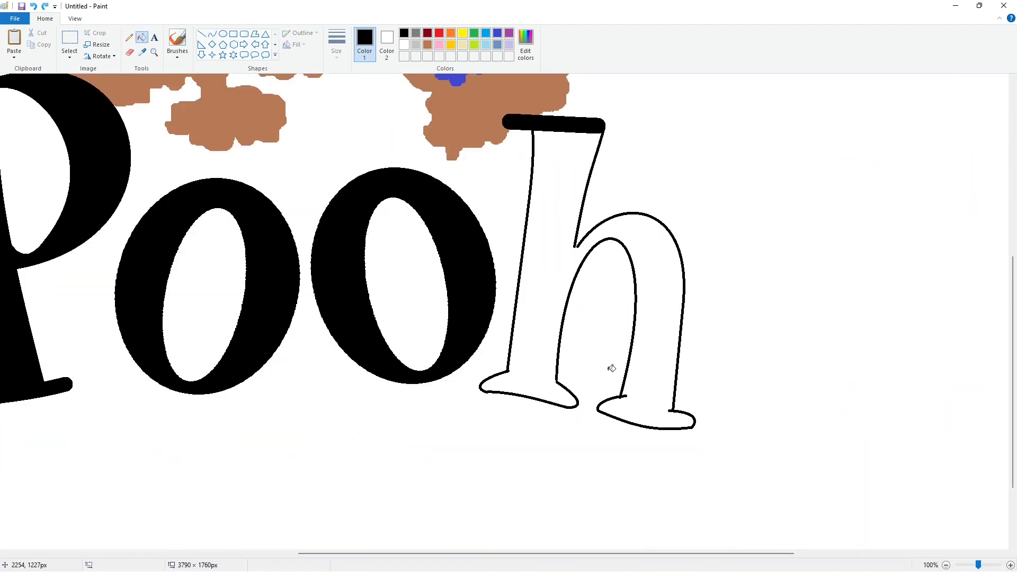
{"action": "left_click", "coordinate": [201, 34]}
{"action": "left_click", "coordinate": [141, 37]}
{"action": "left_click", "coordinate": [556, 194]}
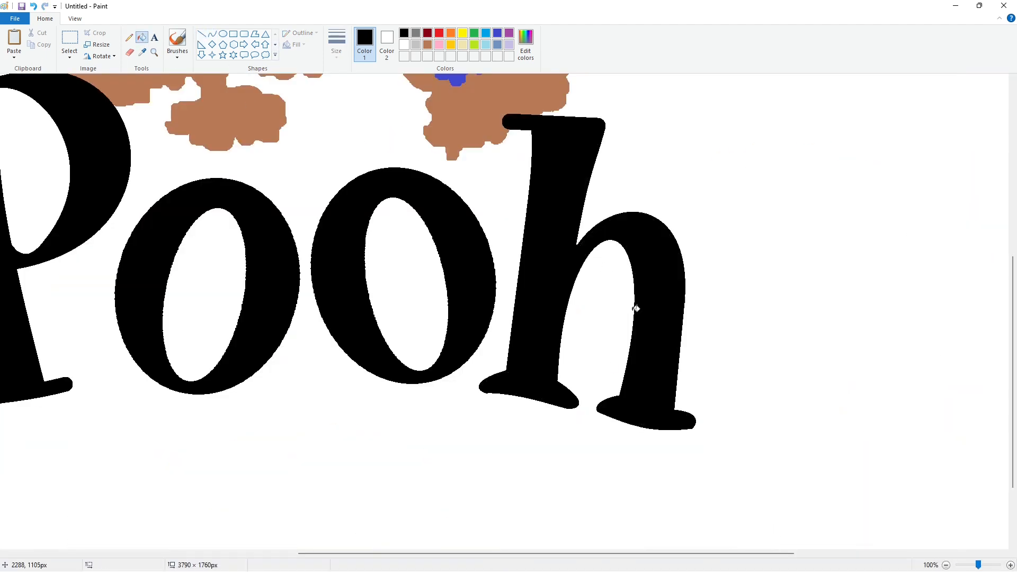
- Touch up the edge around the second foot of the "h" with a white line
{"action": "left_click", "coordinate": [201, 33]}
{"action": "left_click", "coordinate": [404, 44]}
{"action": "left_click_drag", "start_coordinate": [709, 433], "coordinate": [704, 429]}
{"action": "left_click", "coordinate": [745, 406]}
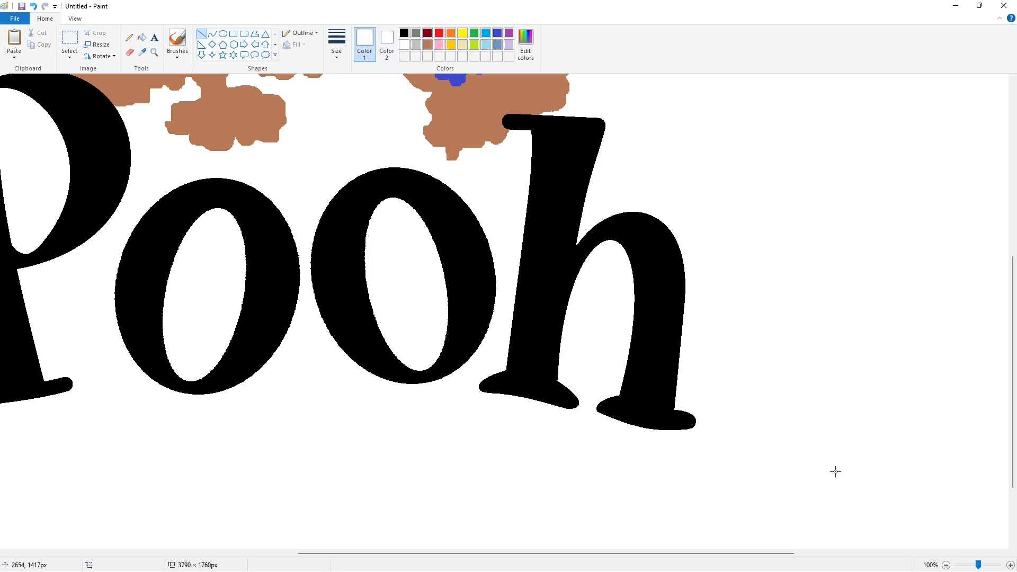
{"action": "left_click", "coordinate": [946, 565]}
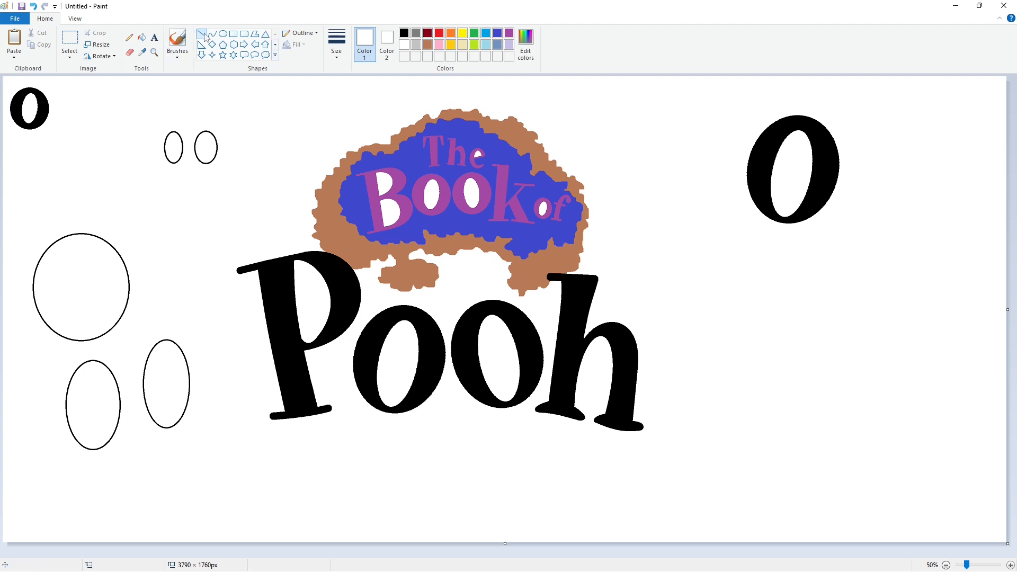
- Draw two thin black arcs just above the two "o" letters, meeting at a point between them
{"action": "left_click", "coordinate": [212, 34]}
{"action": "left_click", "coordinate": [404, 32]}
{"action": "left_click_drag", "start_coordinate": [366, 313], "coordinate": [551, 342]}
{"action": "left_click", "coordinate": [401, 289]}
{"action": "left_click", "coordinate": [444, 296]}
{"action": "left_click", "coordinate": [473, 284]}
{"action": "left_click", "coordinate": [546, 276]}
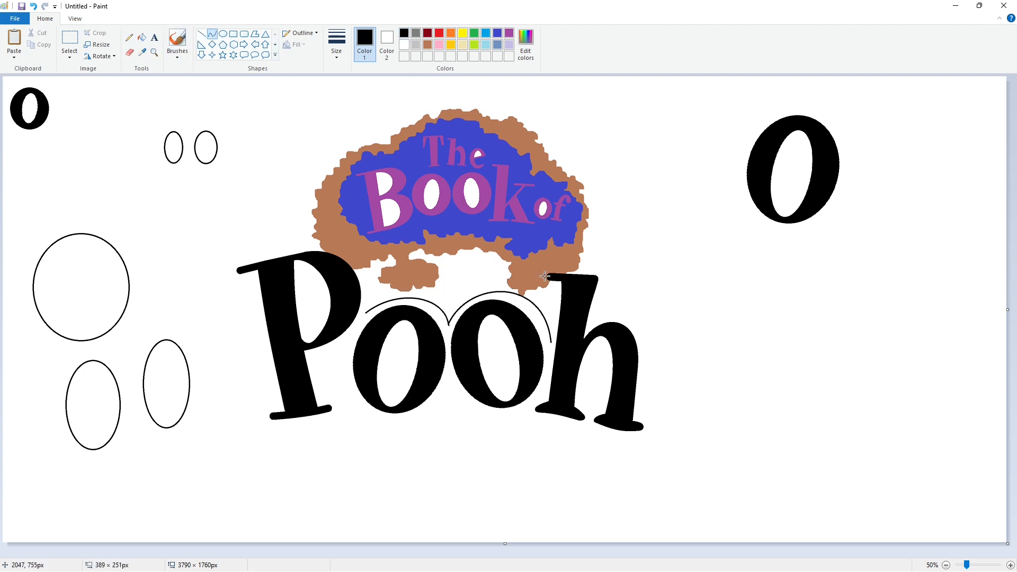
- Continue the contour around the bowl and top serif of the "P" and down along its stem
{"action": "mouse_move", "coordinate": [366, 313]}
{"action": "left_mouse_down"}
{"action": "mouse_move", "coordinate": [291, 244]}
{"action": "mouse_move", "coordinate": [336, 232]}
{"action": "left_mouse_up"}
{"action": "left_click", "coordinate": [383, 272]}
{"action": "left_click", "coordinate": [202, 34]}
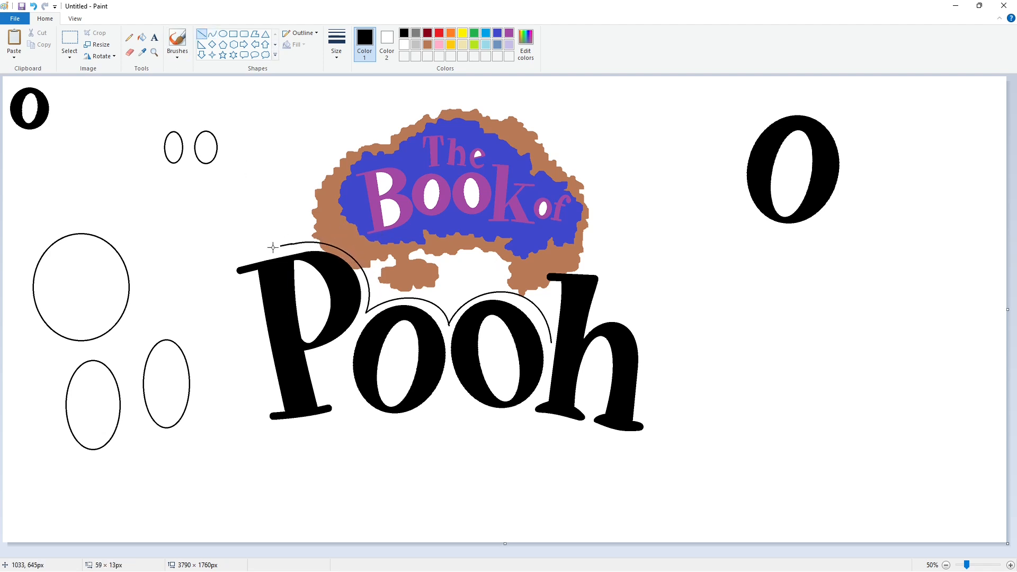
{"action": "mouse_move", "coordinate": [273, 247]}
{"action": "left_mouse_down"}
{"action": "mouse_move", "coordinate": [239, 257]}
{"action": "mouse_move", "coordinate": [226, 284]}
{"action": "mouse_move", "coordinate": [277, 406]}
{"action": "left_mouse_up"}
{"action": "left_click", "coordinate": [212, 34]}
{"action": "left_click", "coordinate": [201, 34]}
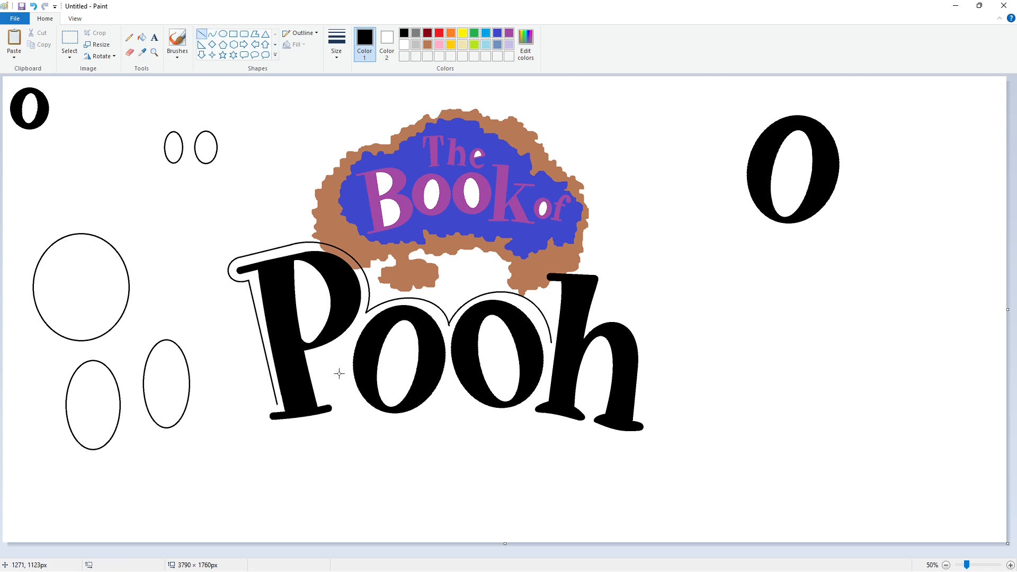
- Draw the contour around the foot of the "P" and along the underside toward the first "o"
{"action": "left_click", "coordinate": [212, 34]}
{"action": "left_click", "coordinate": [256, 427]}
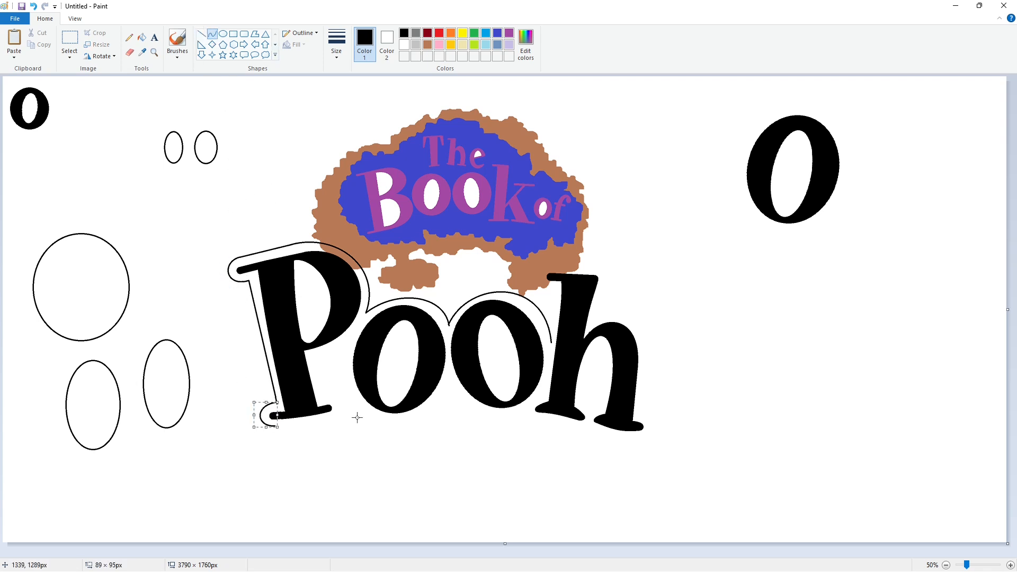
{"action": "left_click", "coordinate": [355, 418]}
{"action": "left_click_drag", "start_coordinate": [275, 427], "coordinate": [385, 417]}
- Curve the bottom contour downward to a point below the gap between the two "o" letters
{"action": "left_click_drag", "start_coordinate": [327, 419], "coordinate": [456, 465]}
{"action": "left_click", "coordinate": [359, 417]}
{"action": "left_click_drag", "start_coordinate": [411, 431], "coordinate": [418, 414]}
{"action": "left_click", "coordinate": [451, 430]}
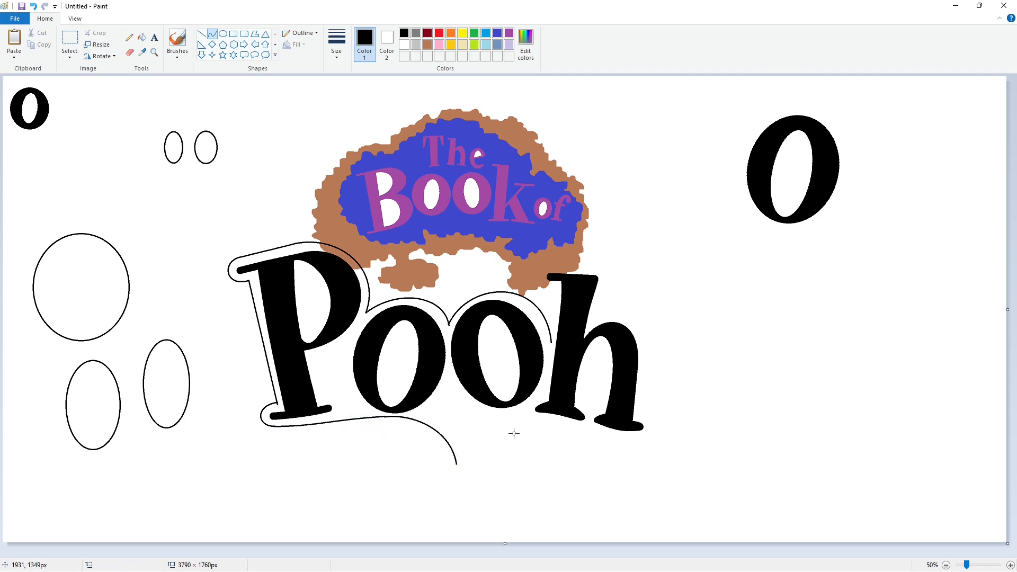
- Continue the contour with a curve rising from the bottom point, around the second foot of the "h" and over its shoulder
{"action": "mouse_move", "coordinate": [457, 465]}
{"action": "left_mouse_down"}
{"action": "mouse_move", "coordinate": [527, 431]}
{"action": "mouse_move", "coordinate": [585, 433]}
{"action": "mouse_move", "coordinate": [514, 409]}
{"action": "left_mouse_up"}
{"action": "mouse_move", "coordinate": [585, 432]}
{"action": "left_mouse_down"}
{"action": "mouse_move", "coordinate": [650, 424]}
{"action": "mouse_move", "coordinate": [643, 438]}
{"action": "mouse_move", "coordinate": [657, 444]}
{"action": "mouse_move", "coordinate": [638, 416]}
{"action": "left_mouse_up"}
{"action": "left_click_drag", "start_coordinate": [630, 375], "coordinate": [596, 318]}
{"action": "left_click_drag", "start_coordinate": [639, 378], "coordinate": [655, 345]}
{"action": "left_click_drag", "start_coordinate": [640, 298], "coordinate": [641, 294]}
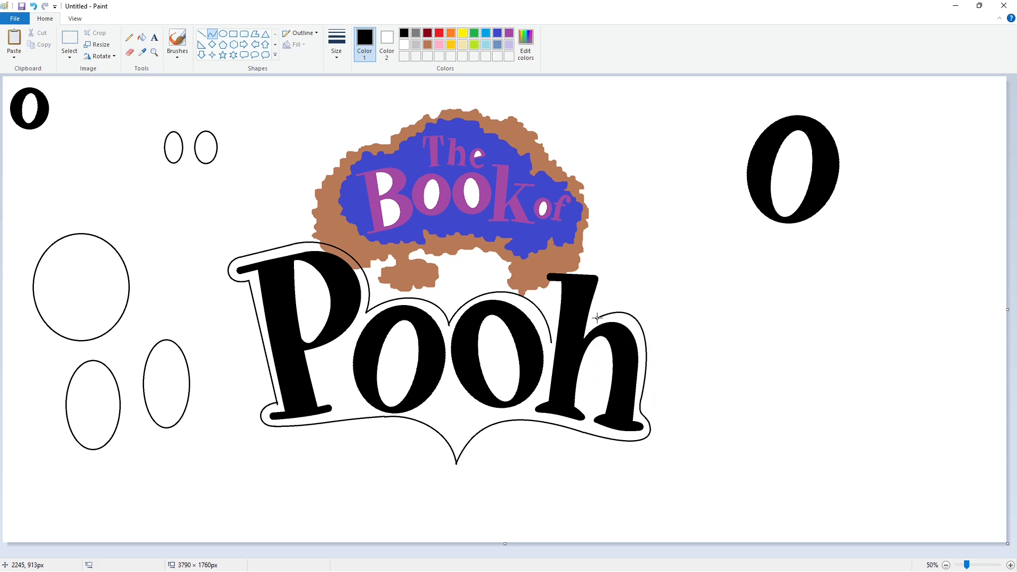
- Continue the contour up the stem and around the top serif of the "h", closing it down at the second "o"
{"action": "mouse_move", "coordinate": [597, 318]}
{"action": "left_mouse_down"}
{"action": "mouse_move", "coordinate": [606, 278]}
{"action": "mouse_move", "coordinate": [598, 300]}
{"action": "left_mouse_up"}
{"action": "left_click", "coordinate": [648, 297]}
{"action": "left_click", "coordinate": [614, 269]}
{"action": "left_click", "coordinate": [604, 264]}
{"action": "left_click", "coordinate": [537, 281]}
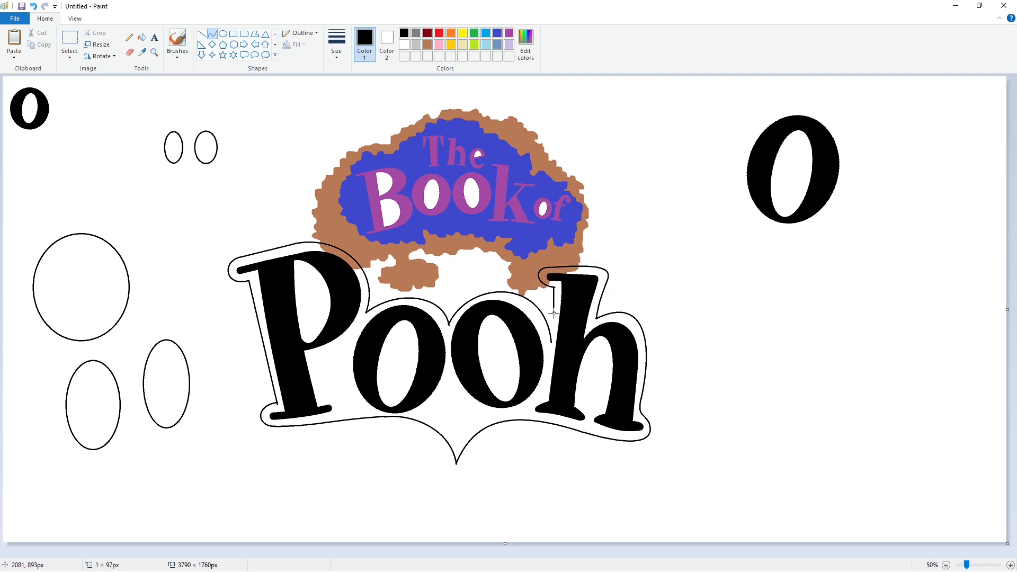
{"action": "left_click_drag", "start_coordinate": [553, 314], "coordinate": [551, 343]}
{"action": "left_click", "coordinate": [557, 297]}
{"action": "left_click", "coordinate": [557, 303]}
- Fill the four black "Pooh" letters with purple
{"action": "left_click", "coordinate": [142, 38]}
{"action": "left_click", "coordinate": [509, 33]}
{"action": "left_click", "coordinate": [283, 296]}
{"action": "left_click", "coordinate": [366, 350]}
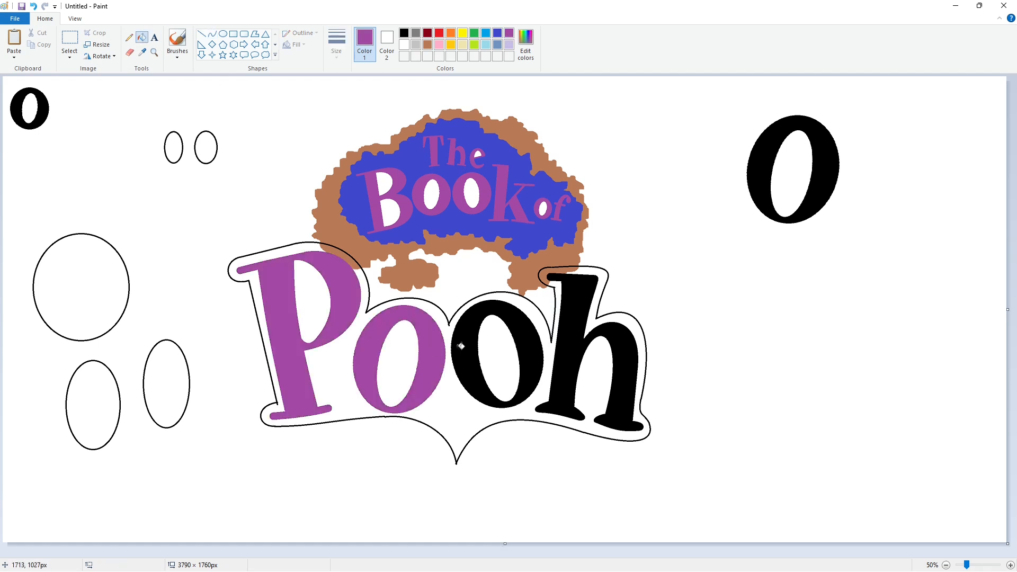
{"action": "left_click", "coordinate": [461, 346]}
- Fill the area inside the contour black, including the letter openings and the parts overlapping the brown foliage
{"action": "left_click", "coordinate": [405, 33]}
{"action": "left_click", "coordinate": [449, 326]}
{"action": "left_click", "coordinate": [402, 345]}
{"action": "left_click", "coordinate": [499, 358]}
{"action": "left_click", "coordinate": [313, 302]}
{"action": "left_click", "coordinate": [345, 259]}
{"action": "left_click", "coordinate": [583, 270]}
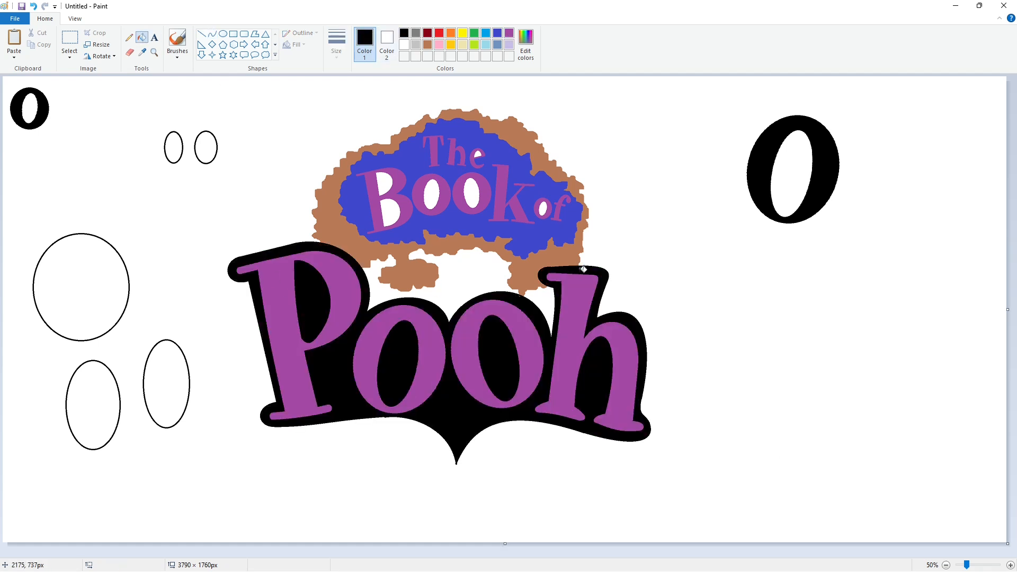
- Patch the contour's top edge above the "h" with a short black line and touch up its bottom point in white
{"action": "left_click", "coordinate": [1011, 565]}
{"action": "left_click_drag", "start_coordinate": [463, 553], "coordinate": [700, 557]}
{"action": "left_click", "coordinate": [212, 34]}
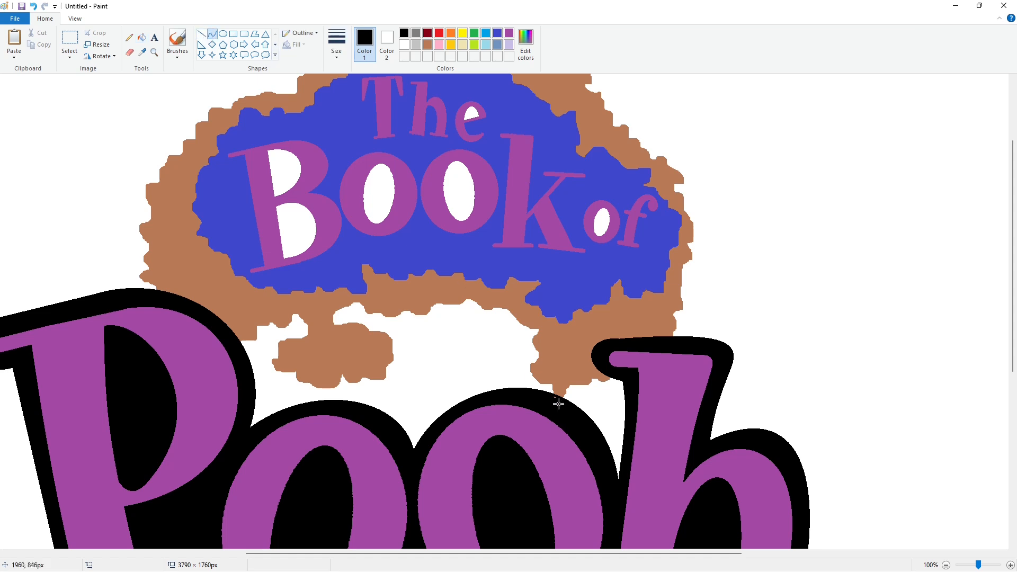
{"action": "left_click", "coordinate": [201, 34]}
{"action": "left_click_drag", "start_coordinate": [615, 339], "coordinate": [631, 339]}
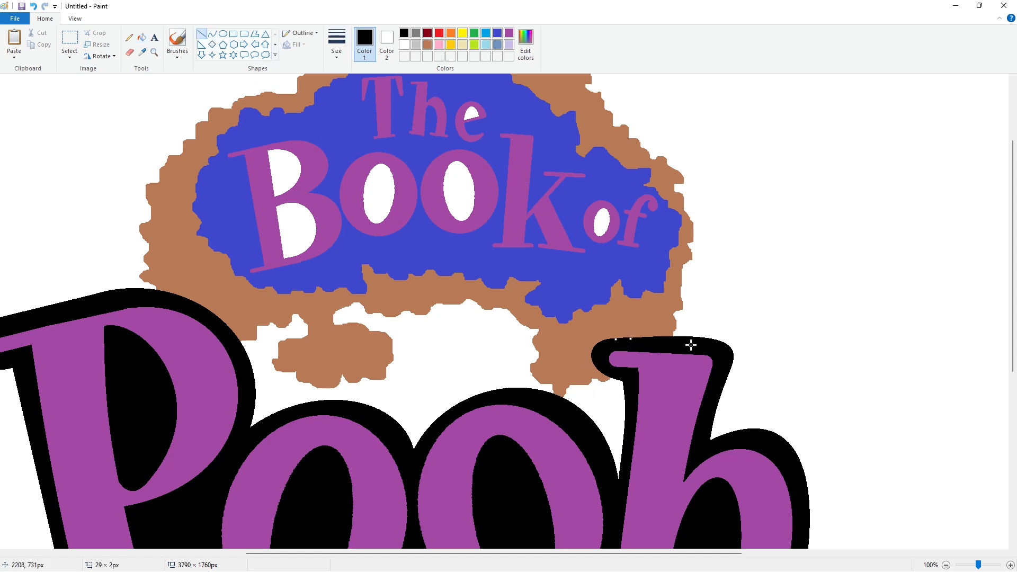
{"action": "scroll", "coordinate": [845, 472], "scroll_direction": "down", "scroll_amount": 3}
{"action": "left_click", "coordinate": [946, 565]}
{"action": "left_click", "coordinate": [1011, 565]}
{"action": "scroll", "coordinate": [794, 477], "scroll_direction": "down", "scroll_amount": 3}
{"action": "left_click_drag", "start_coordinate": [461, 553], "coordinate": [619, 548]}
{"action": "left_click", "coordinate": [405, 44]}
{"action": "scroll", "coordinate": [736, 440], "scroll_direction": "down", "scroll_amount": 1}
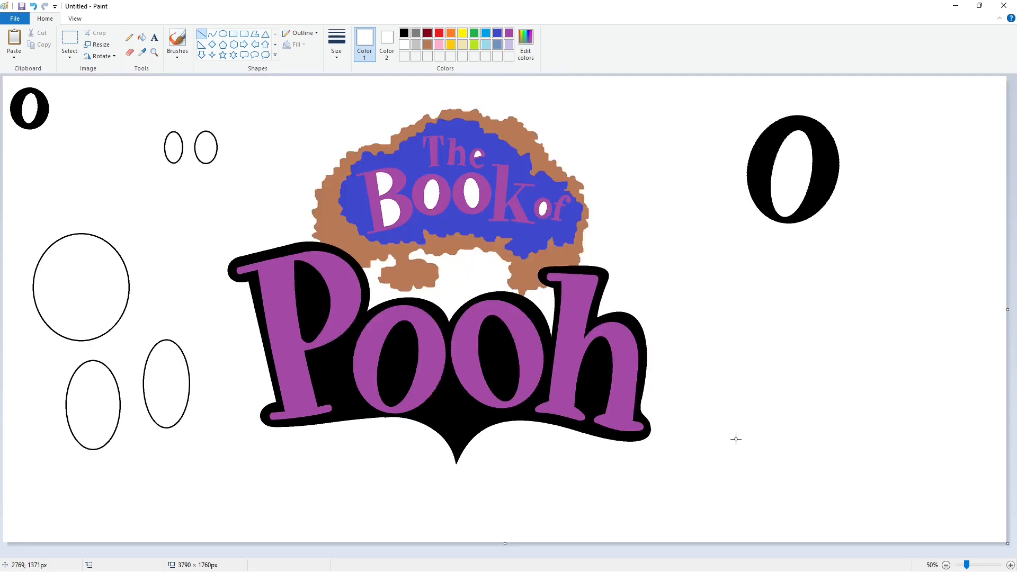
- Fill the black contour area around the "Pooh" letters with indigo
{"action": "left_click", "coordinate": [141, 37]}
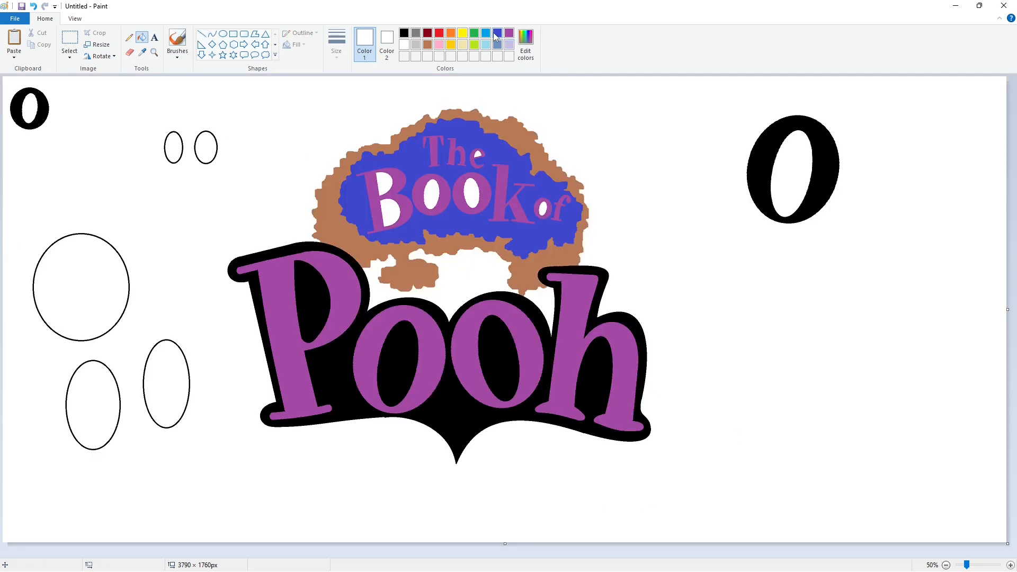
{"action": "left_click", "coordinate": [498, 32]}
{"action": "left_click", "coordinate": [456, 404]}
- Fill the five spare oval outlines beside the logo with black
{"action": "left_click", "coordinate": [404, 33]}
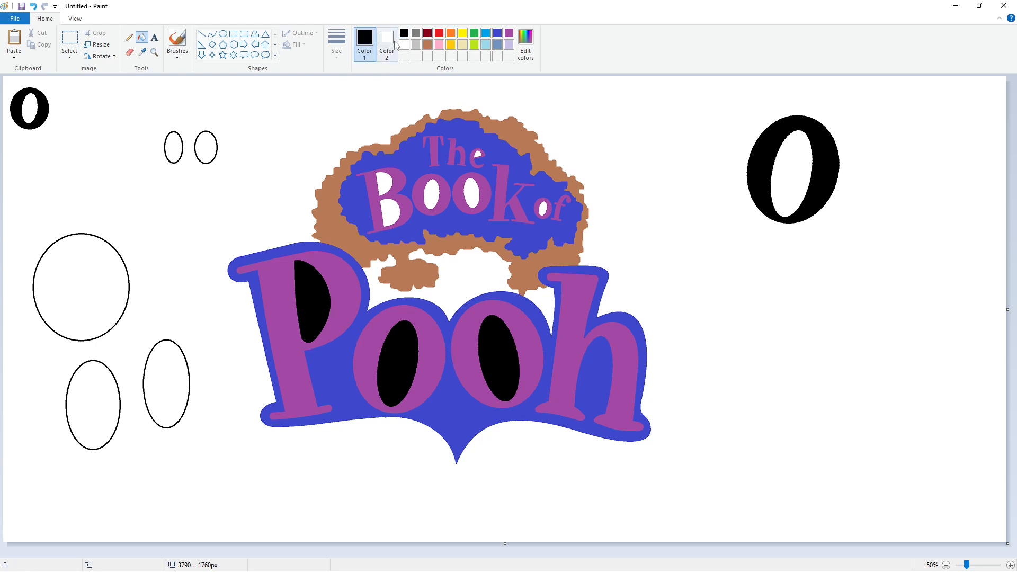
{"action": "left_click", "coordinate": [173, 148]}
{"action": "left_click", "coordinate": [206, 147]}
{"action": "left_click", "coordinate": [81, 288]}
{"action": "left_click", "coordinate": [93, 405]}
{"action": "left_click", "coordinate": [166, 383]}
- Erase the spare ovals and both spare "o" letters by filling them with white
{"action": "left_click", "coordinate": [404, 44]}
{"action": "left_click", "coordinate": [51, 106]}
{"action": "left_click", "coordinate": [173, 147]}
{"action": "left_click", "coordinate": [81, 287]}
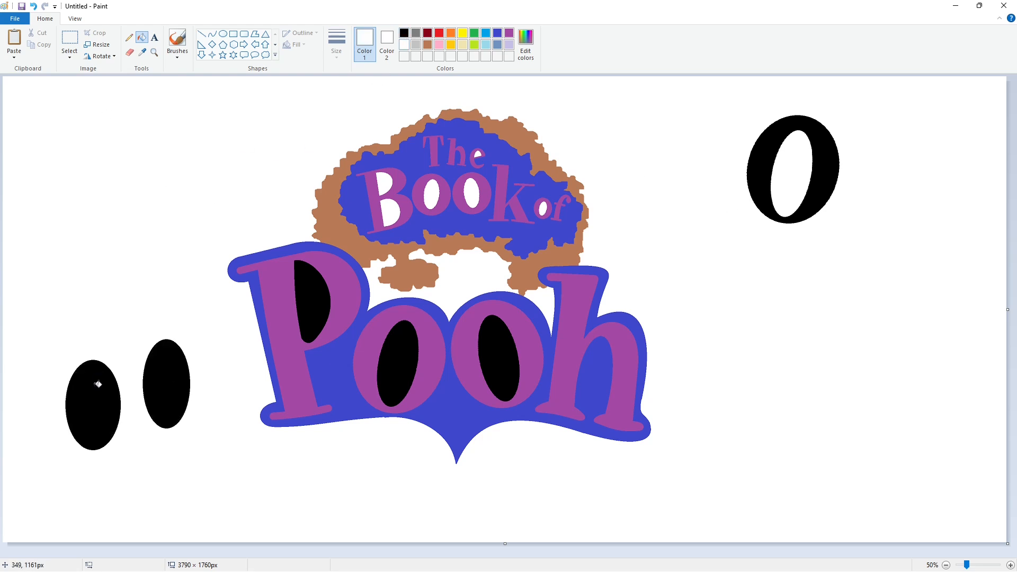
{"action": "left_click", "coordinate": [92, 405]}
{"action": "left_click", "coordinate": [167, 383]}
{"action": "left_click", "coordinate": [758, 169]}
- Copy the logo artwork
{"action": "left_click", "coordinate": [211, 33]}
{"action": "left_click", "coordinate": [405, 33]}
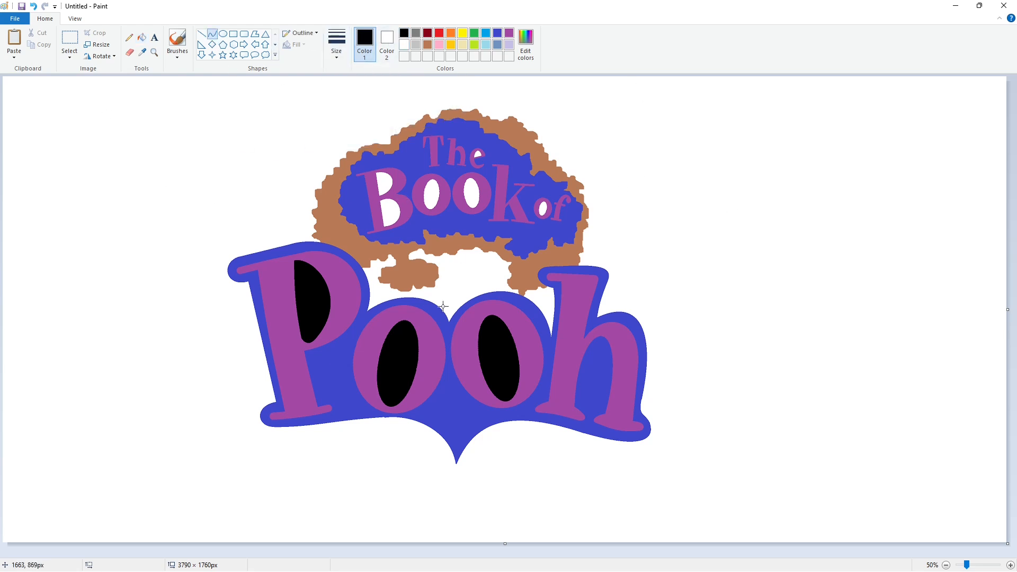
{"action": "key", "text": "ctrl+z"}
{"action": "left_click_drag", "start_coordinate": [814, 513], "coordinate": [815, 513]}
{"action": "left_click", "coordinate": [851, 446]}
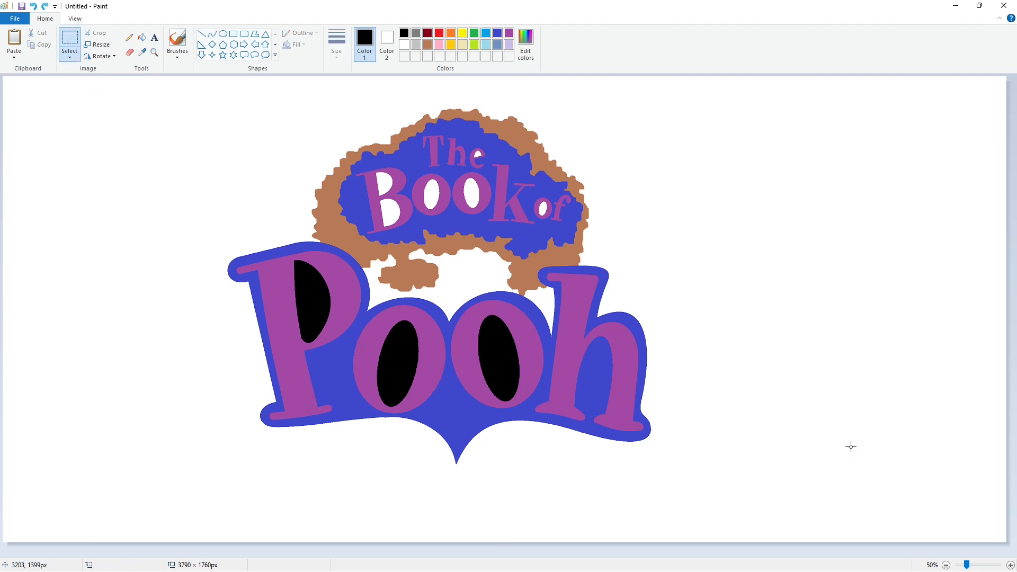
- Draw a tree trunk with curved branches between the two "o" letters and the brown foliage, and fill it black
{"action": "left_click", "coordinate": [212, 34]}
{"action": "left_click_drag", "start_coordinate": [444, 301], "coordinate": [445, 259]}
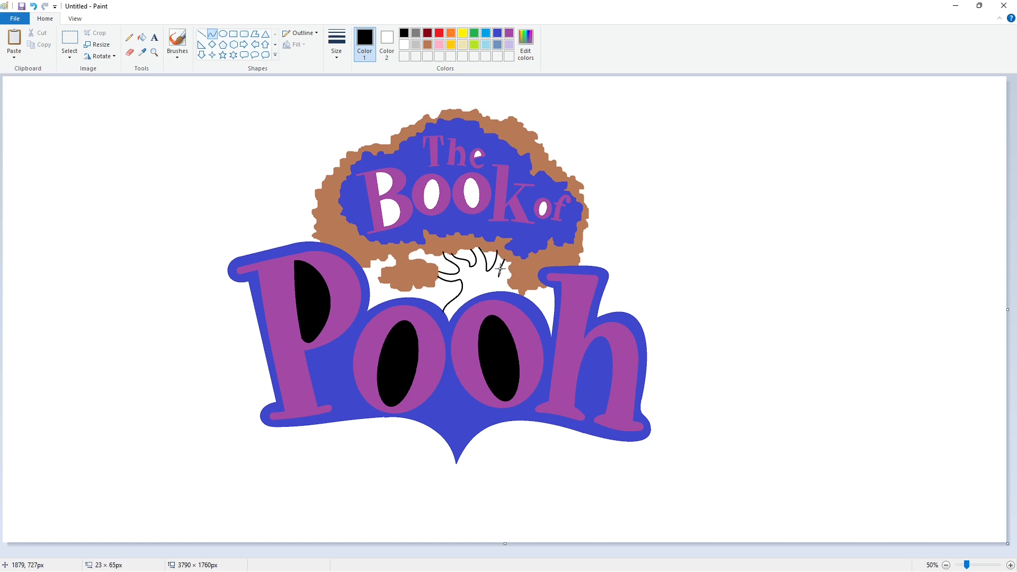
{"action": "mouse_move", "coordinate": [501, 269]}
{"action": "left_mouse_down"}
{"action": "mouse_move", "coordinate": [495, 294]}
{"action": "mouse_move", "coordinate": [496, 284]}
{"action": "left_mouse_up"}
{"action": "left_click", "coordinate": [569, 279]}
{"action": "left_click", "coordinate": [142, 38]}
{"action": "left_click", "coordinate": [476, 285]}
{"action": "left_click", "coordinate": [979, 566]}
{"action": "left_click_drag", "start_coordinate": [462, 553], "coordinate": [722, 552]}
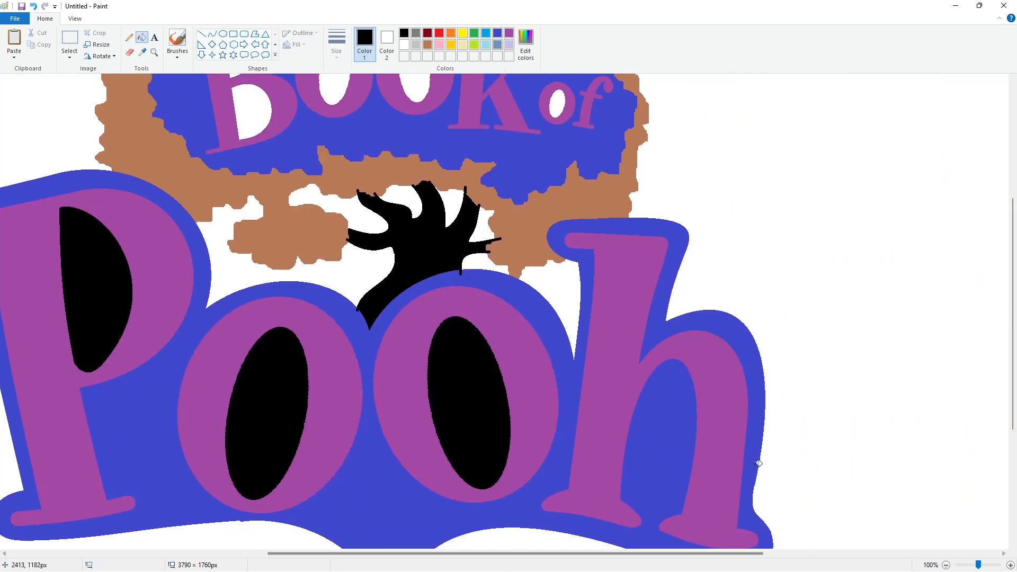
{"action": "scroll", "coordinate": [759, 463], "scroll_direction": "up", "scroll_amount": 3}
{"action": "key", "text": "ctrl+v"}
{"action": "left_click_drag", "start_coordinate": [900, 480], "coordinate": [575, 398]}
{"action": "key", "text": "Right"}
{"action": "key", "text": "Right"}
{"action": "key", "text": "Right"}
{"action": "scroll", "coordinate": [723, 391], "scroll_direction": "up", "scroll_amount": 3}
{"action": "left_click_drag", "start_coordinate": [445, 359], "coordinate": [353, 330]}
{"action": "key", "text": "Delete"}
- Fill the brown foliage lavender for contrast and paste the copied artwork exactly over it to cover the overlapping branch tips
{"action": "left_click", "coordinate": [142, 37]}
{"action": "left_click", "coordinate": [510, 44]}
{"action": "left_click", "coordinate": [516, 185]}
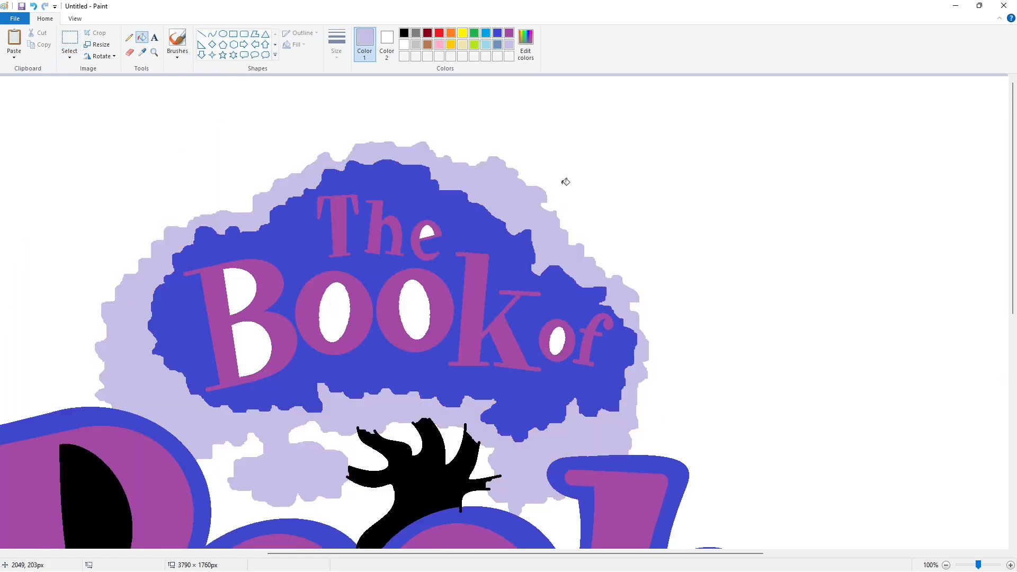
{"action": "key", "text": "ctrl+v"}
{"action": "left_click_drag", "start_coordinate": [827, 260], "coordinate": [499, 276]}
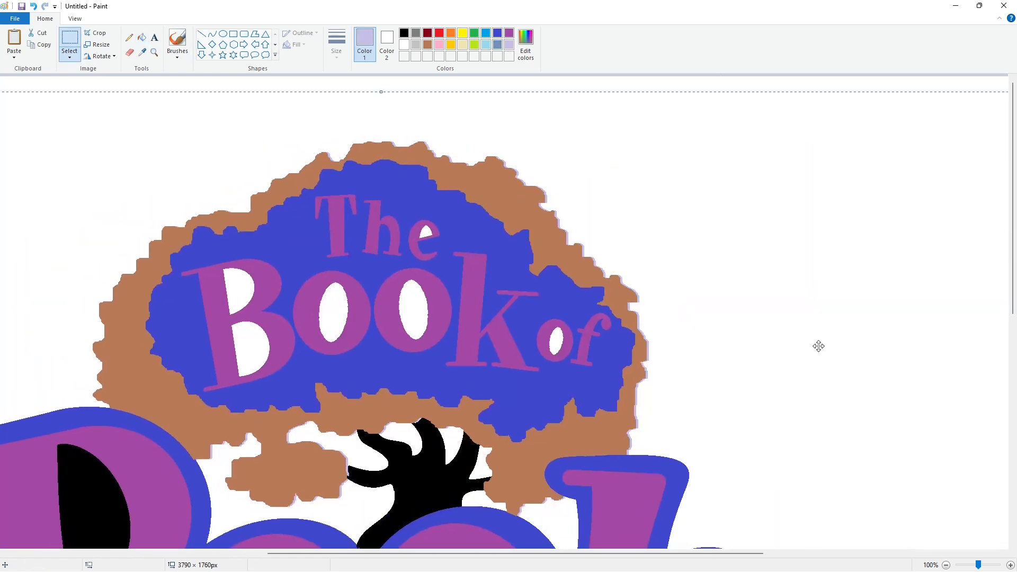
{"action": "scroll", "coordinate": [759, 433], "scroll_direction": "down", "scroll_amount": 8}
{"action": "left_click", "coordinate": [746, 513]}
{"action": "scroll", "coordinate": [537, 327], "scroll_direction": "up", "scroll_amount": 7}
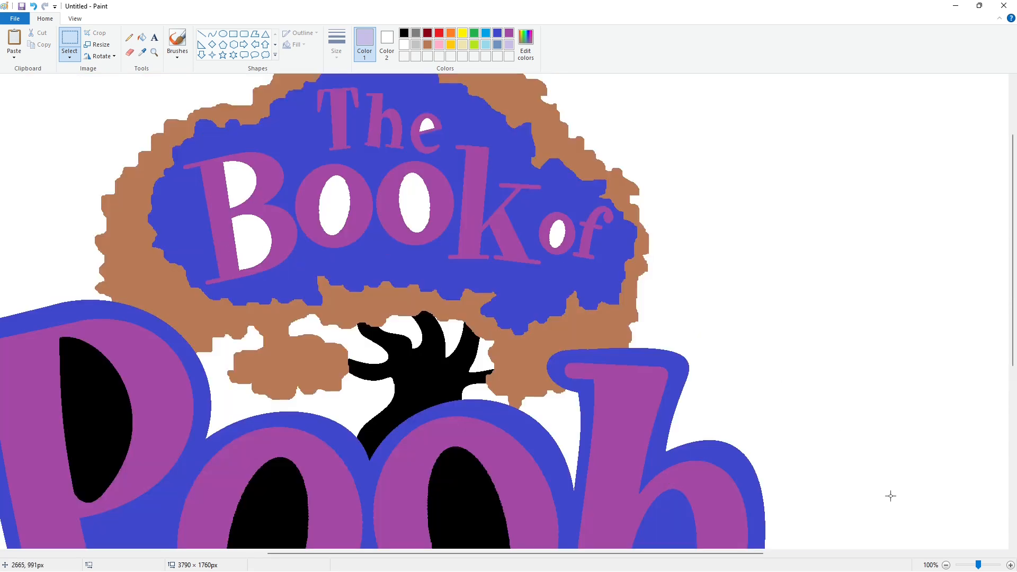
{"action": "scroll", "coordinate": [890, 496], "scroll_direction": "down", "scroll_amount": 1}
{"action": "left_click_drag", "start_coordinate": [62, 82], "coordinate": [797, 520]}
{"action": "left_click", "coordinate": [840, 461]}
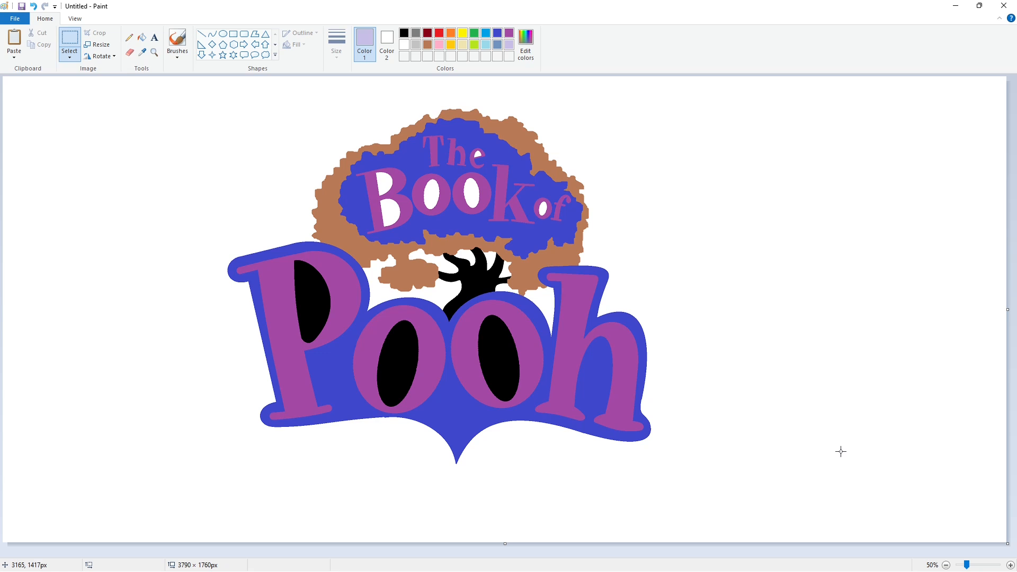
- Draw two parallel black arcs below the "Pooh" lettering for the spine of an open book
{"action": "left_click", "coordinate": [212, 34]}
{"action": "left_click", "coordinate": [336, 43]}
{"action": "left_click", "coordinate": [362, 139]}
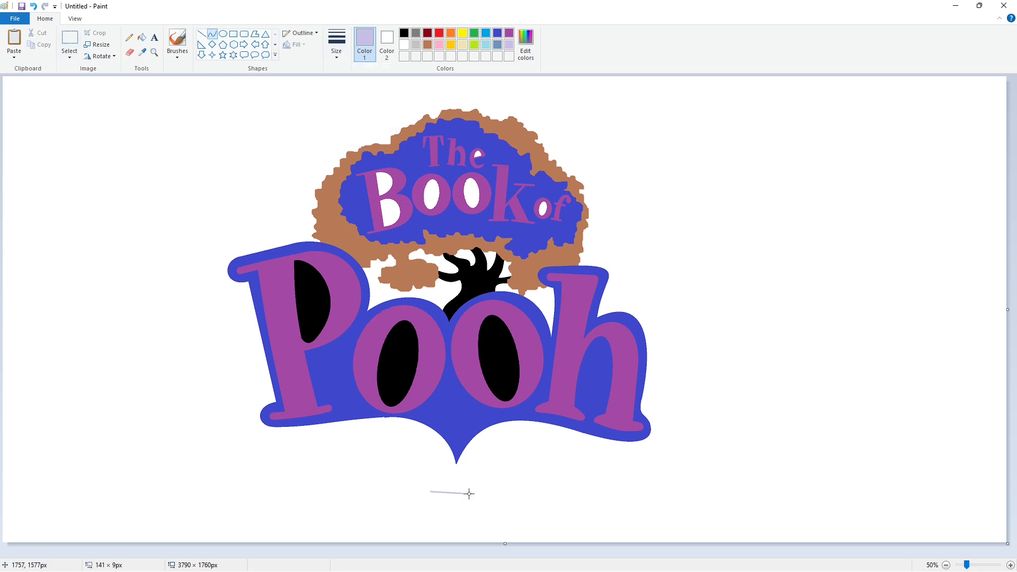
{"action": "left_click", "coordinate": [435, 500]}
{"action": "mouse_move", "coordinate": [469, 494]}
{"action": "left_mouse_down"}
{"action": "mouse_move", "coordinate": [478, 498]}
{"action": "mouse_move", "coordinate": [213, 498]}
{"action": "left_mouse_up"}
{"action": "left_click", "coordinate": [469, 502]}
{"action": "left_click", "coordinate": [404, 33]}
{"action": "left_click", "coordinate": [437, 506]}
{"action": "left_click", "coordinate": [470, 508]}
{"action": "left_click", "coordinate": [540, 507]}
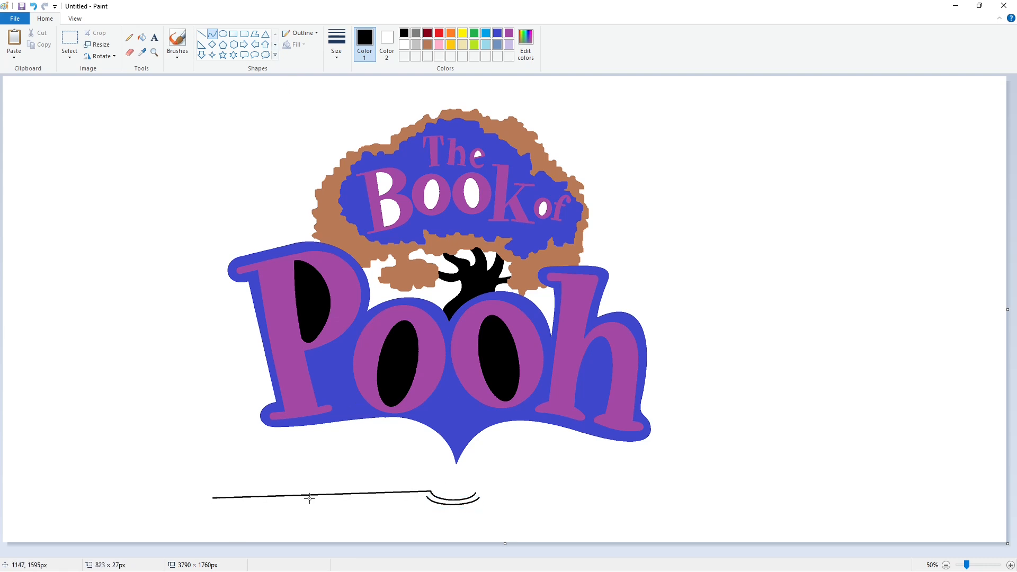
- Draw two parallel, slightly bowed lines from the spine arcs to the left for the book cover's front edge
{"action": "left_click", "coordinate": [374, 492]}
{"action": "left_click", "coordinate": [339, 492]}
{"action": "left_click", "coordinate": [434, 523]}
{"action": "left_click_drag", "start_coordinate": [427, 496], "coordinate": [221, 504]}
{"action": "left_click", "coordinate": [312, 500]}
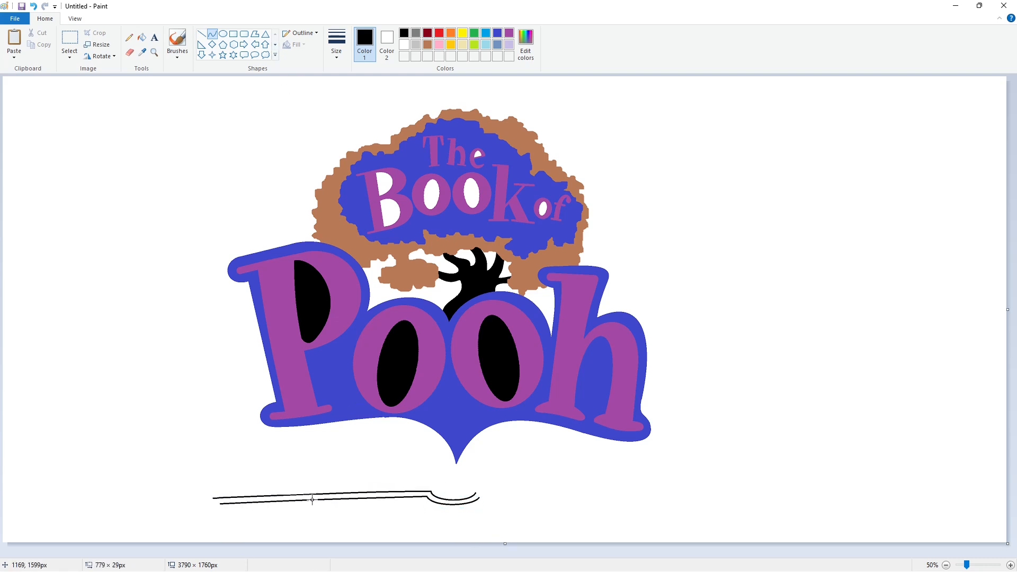
{"action": "left_click", "coordinate": [307, 500]}
- Draw two parallel, gently curved lines from the spine arcs to the right for the other half of the cover edge
{"action": "left_click", "coordinate": [510, 513]}
{"action": "left_click_drag", "start_coordinate": [476, 493], "coordinate": [690, 501]}
{"action": "left_click", "coordinate": [545, 498]}
{"action": "left_click", "coordinate": [628, 503]}
{"action": "left_click", "coordinate": [713, 493]}
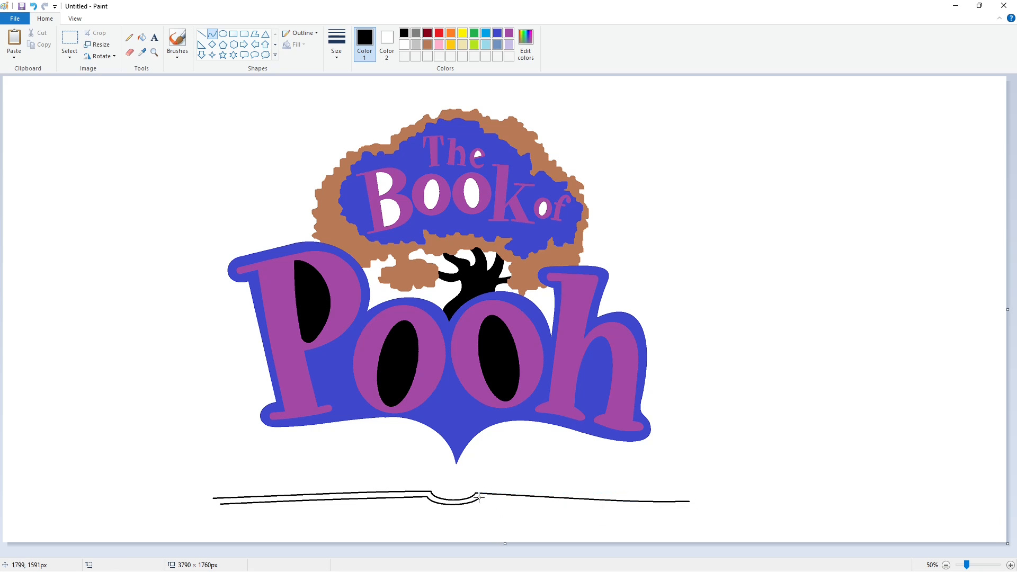
{"action": "left_click_drag", "start_coordinate": [479, 499], "coordinate": [689, 507]}
{"action": "left_click", "coordinate": [598, 505]}
{"action": "left_click", "coordinate": [631, 505]}
{"action": "left_click", "coordinate": [890, 525]}
- Close the left and right ends of the book cover's front edge with short rounded curves
{"action": "left_click", "coordinate": [1011, 565]}
{"action": "scroll", "coordinate": [569, 443], "scroll_direction": "down", "scroll_amount": 5}
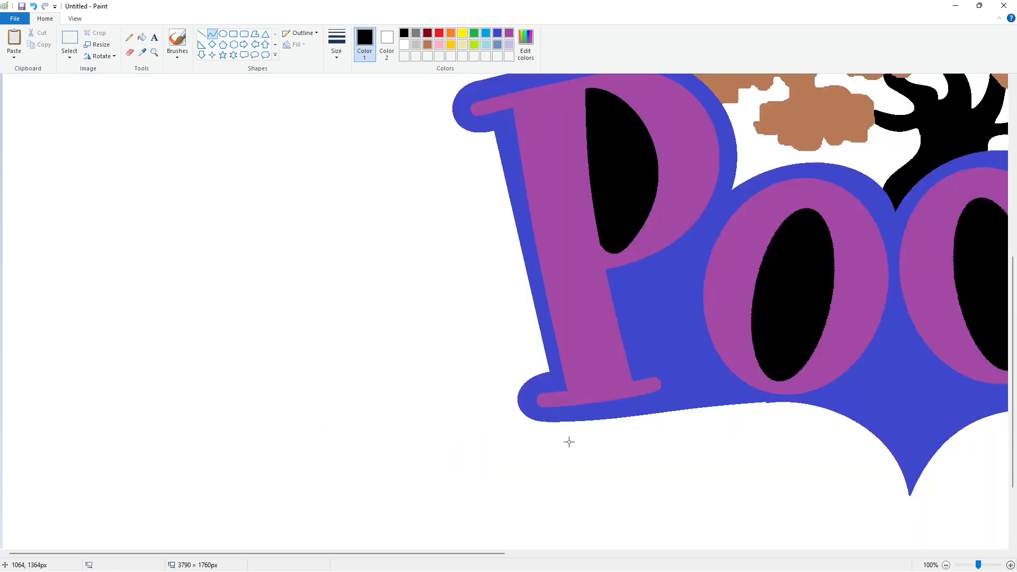
{"action": "scroll", "coordinate": [569, 443], "scroll_direction": "down", "scroll_amount": 2}
{"action": "scroll", "coordinate": [734, 540], "scroll_direction": "right", "scroll_amount": 10}
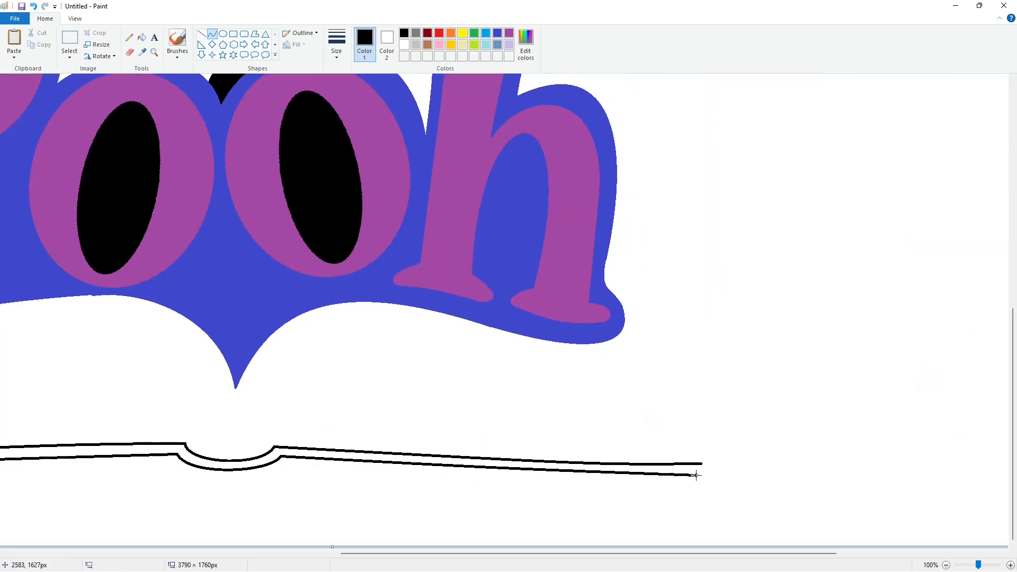
{"action": "left_click", "coordinate": [946, 565]}
- Draw the cover's slanted sides from its bottom corners up to the "Pooh" contour, plus an inner line along the right side
{"action": "left_click", "coordinate": [201, 34]}
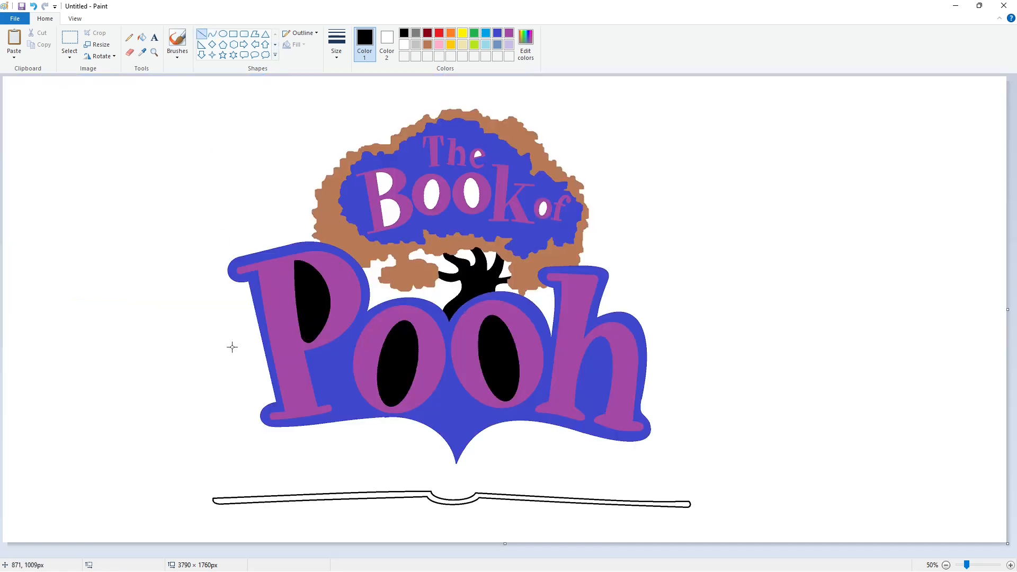
{"action": "left_click_drag", "start_coordinate": [213, 499], "coordinate": [271, 375]}
{"action": "left_click", "coordinate": [603, 465]}
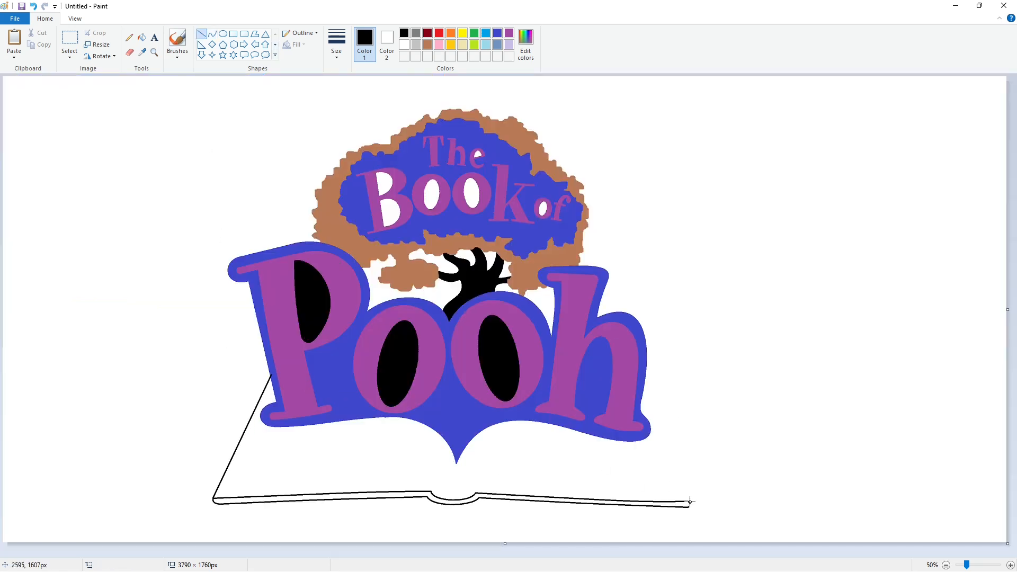
{"action": "left_click_drag", "start_coordinate": [690, 501], "coordinate": [644, 385]}
{"action": "left_click", "coordinate": [726, 442]}
{"action": "left_click_drag", "start_coordinate": [642, 396], "coordinate": [679, 488]}
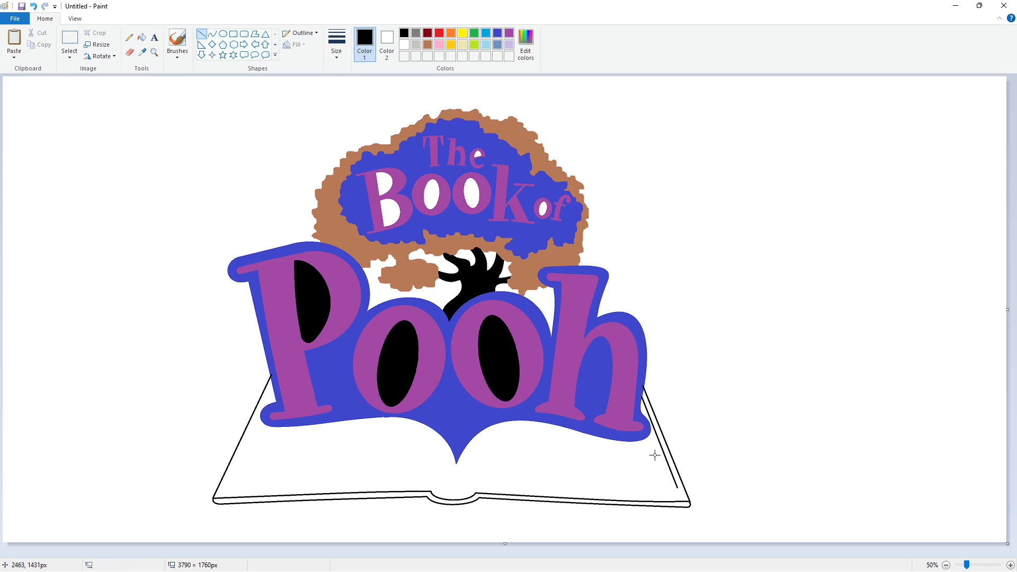
- Draw a wavy page edge from below the contour's bottom point to a zigzag of page corners inside the right cover edge
{"action": "mouse_move", "coordinate": [657, 455]}
{"action": "left_mouse_down"}
{"action": "mouse_move", "coordinate": [678, 488]}
{"action": "mouse_move", "coordinate": [657, 454]}
{"action": "mouse_move", "coordinate": [667, 478]}
{"action": "mouse_move", "coordinate": [558, 467]}
{"action": "mouse_move", "coordinate": [601, 482]}
{"action": "mouse_move", "coordinate": [457, 473]}
{"action": "left_mouse_up"}
{"action": "key", "text": "ctrl+z"}
{"action": "left_click", "coordinate": [212, 33]}
{"action": "left_click", "coordinate": [734, 475]}
{"action": "left_click", "coordinate": [723, 477]}
{"action": "left_click", "coordinate": [726, 476]}
{"action": "left_click_drag", "start_coordinate": [520, 470], "coordinate": [508, 448]}
{"action": "left_click", "coordinate": [745, 471]}
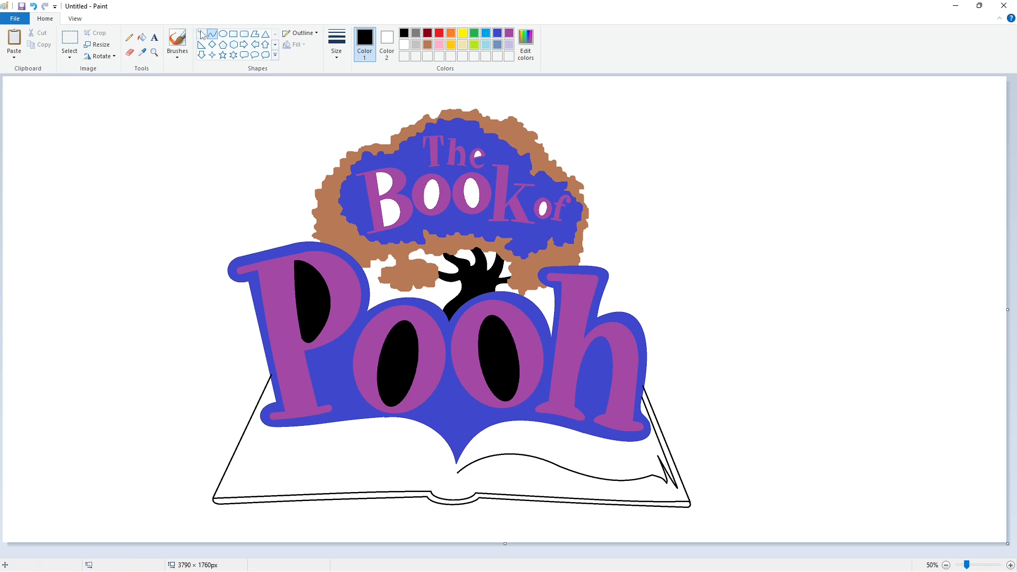
- Add the right page's side line, more zigzag page layers at its corner and wavy curves beneath it toward the spine
{"action": "left_click", "coordinate": [201, 33]}
{"action": "left_click", "coordinate": [212, 35]}
{"action": "left_click", "coordinate": [657, 479]}
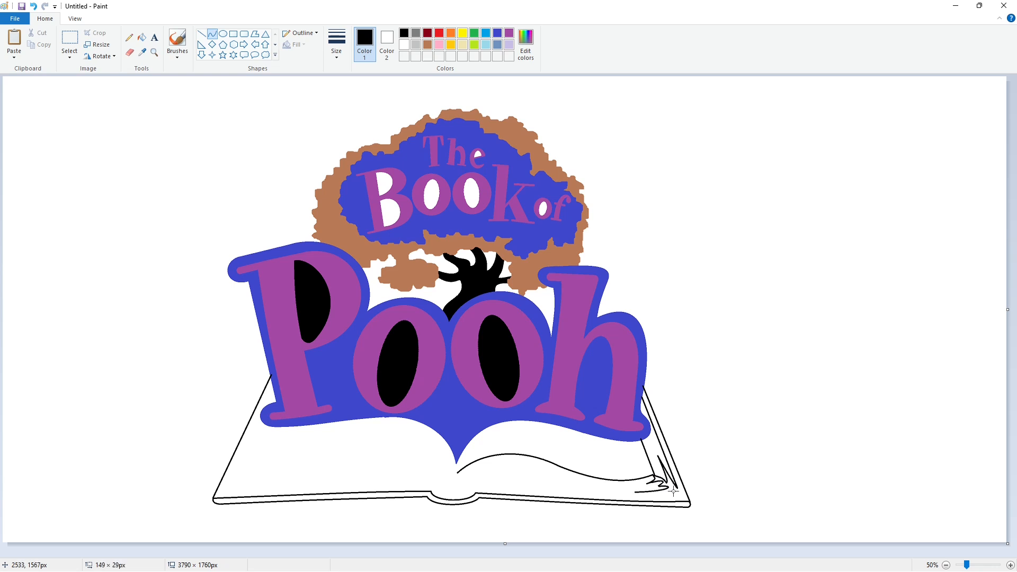
{"action": "left_click_drag", "start_coordinate": [673, 491], "coordinate": [620, 503]}
{"action": "left_click_drag", "start_coordinate": [469, 494], "coordinate": [465, 494]}
{"action": "mouse_move", "coordinate": [510, 492]}
{"action": "left_mouse_down"}
{"action": "mouse_move", "coordinate": [511, 475]}
{"action": "mouse_move", "coordinate": [484, 477]}
{"action": "mouse_move", "coordinate": [512, 470]}
{"action": "mouse_move", "coordinate": [467, 485]}
{"action": "left_mouse_up"}
- Draw short curved page layers where the right-hand pages meet the spine
{"action": "left_click_drag", "start_coordinate": [500, 472], "coordinate": [460, 489]}
{"action": "left_click", "coordinate": [526, 476]}
{"action": "mouse_move", "coordinate": [495, 472]}
{"action": "left_mouse_down"}
{"action": "mouse_move", "coordinate": [463, 481]}
{"action": "mouse_move", "coordinate": [469, 466]}
{"action": "mouse_move", "coordinate": [461, 473]}
{"action": "left_mouse_up"}
{"action": "left_click", "coordinate": [460, 483]}
{"action": "left_click", "coordinate": [461, 472]}
{"action": "left_click", "coordinate": [449, 474]}
- Add a curved page line just below the top of the right page's wavy edge
{"action": "left_click", "coordinate": [201, 34]}
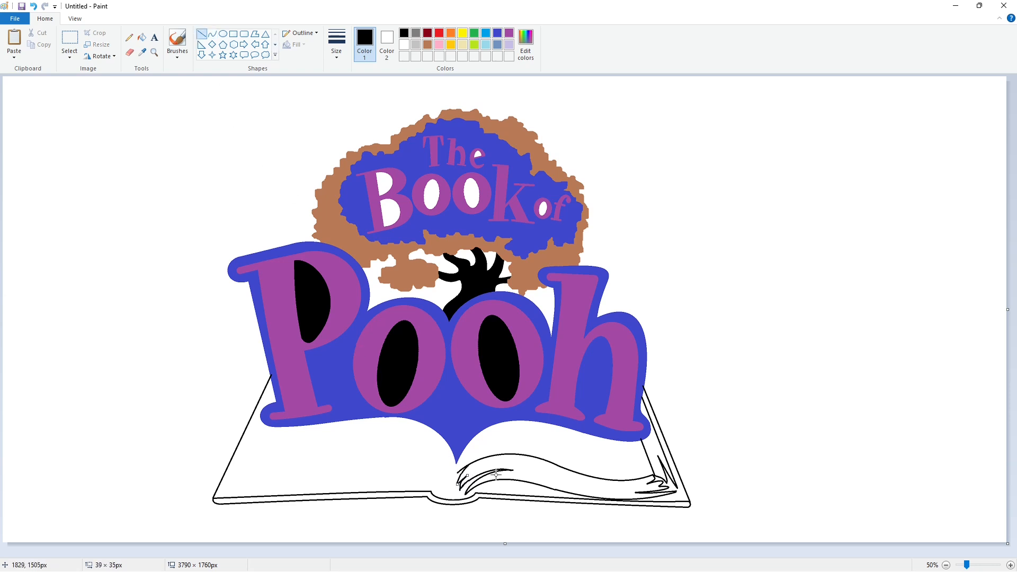
{"action": "left_click", "coordinate": [213, 34]}
{"action": "mouse_move", "coordinate": [483, 468]}
{"action": "left_mouse_down"}
{"action": "mouse_move", "coordinate": [550, 470]}
{"action": "mouse_move", "coordinate": [513, 460]}
{"action": "left_mouse_up"}
{"action": "left_click", "coordinate": [513, 460]}
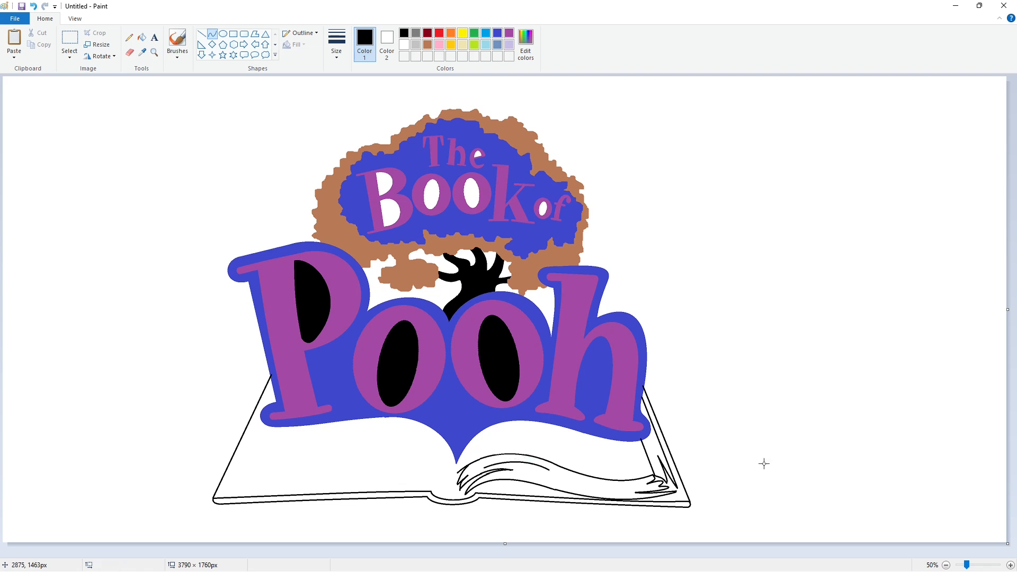
{"action": "left_click", "coordinate": [763, 464]}
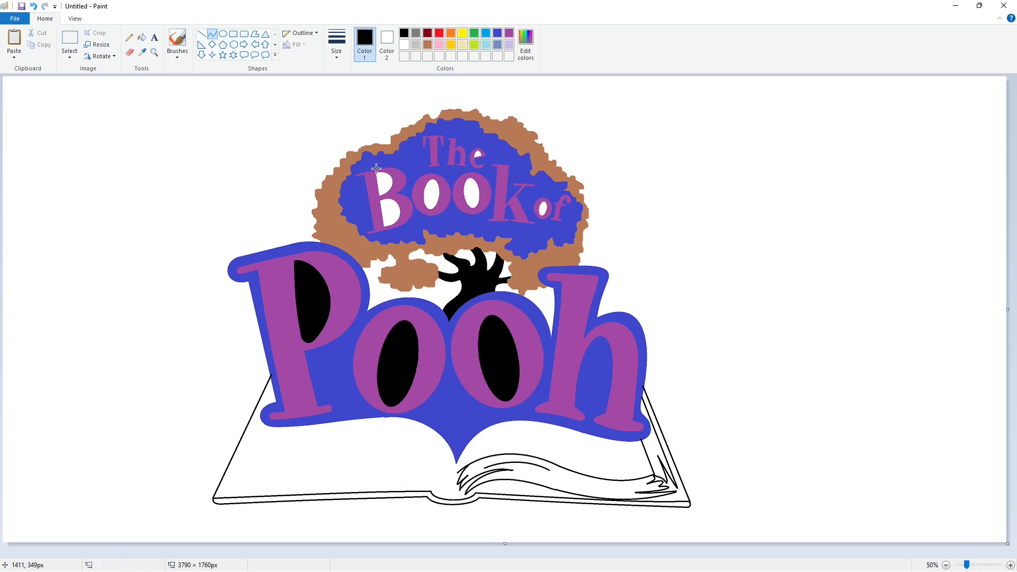
- Draw the left page's wavy lower edge out from the spine and a straight side line up to the foot of the "P"
{"action": "mouse_move", "coordinate": [453, 489]}
{"action": "left_mouse_down"}
{"action": "mouse_move", "coordinate": [368, 458]}
{"action": "mouse_move", "coordinate": [418, 444]}
{"action": "mouse_move", "coordinate": [423, 454]}
{"action": "mouse_move", "coordinate": [249, 465]}
{"action": "mouse_move", "coordinate": [303, 474]}
{"action": "mouse_move", "coordinate": [267, 424]}
{"action": "left_mouse_up"}
{"action": "left_click", "coordinate": [365, 461]}
{"action": "left_click", "coordinate": [202, 34]}
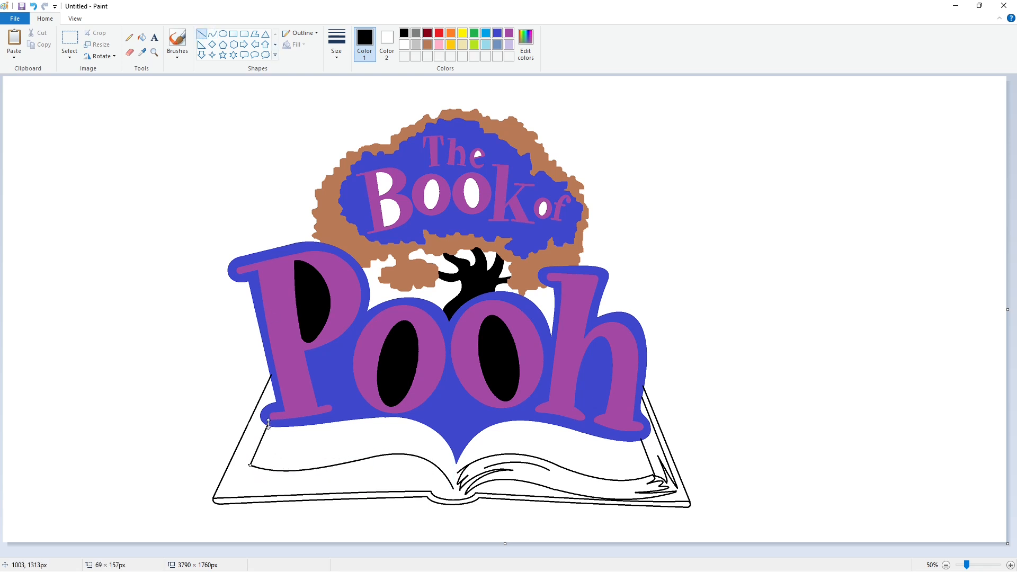
- Draw short curved page layers where the left-hand pages meet the spine
{"action": "left_click", "coordinate": [212, 33]}
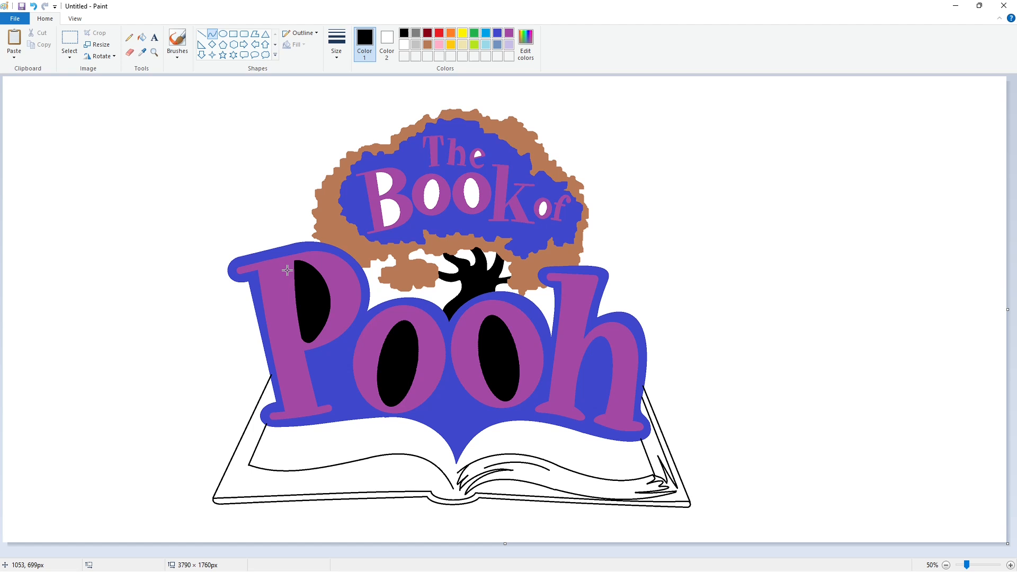
{"action": "left_click_drag", "start_coordinate": [437, 475], "coordinate": [453, 488]}
{"action": "left_click_drag", "start_coordinate": [446, 484], "coordinate": [449, 492]}
{"action": "left_click", "coordinate": [444, 482]}
{"action": "left_click", "coordinate": [436, 473]}
{"action": "mouse_move", "coordinate": [444, 485]}
{"action": "left_mouse_down"}
{"action": "mouse_move", "coordinate": [450, 492]}
{"action": "mouse_move", "coordinate": [422, 478]}
{"action": "mouse_move", "coordinate": [440, 493]}
{"action": "left_mouse_up"}
{"action": "left_click", "coordinate": [446, 482]}
{"action": "left_click", "coordinate": [414, 476]}
{"action": "left_click", "coordinate": [436, 480]}
{"action": "left_click", "coordinate": [434, 473]}
- Draw a curve beneath the left page's wavy edge, running outward from the page layers at the spine
{"action": "left_click_drag", "start_coordinate": [431, 483], "coordinate": [350, 482]}
{"action": "left_click", "coordinate": [430, 479]}
{"action": "left_click", "coordinate": [431, 478]}
{"action": "left_click_drag", "start_coordinate": [410, 475], "coordinate": [412, 471]}
{"action": "left_click", "coordinate": [378, 468]}
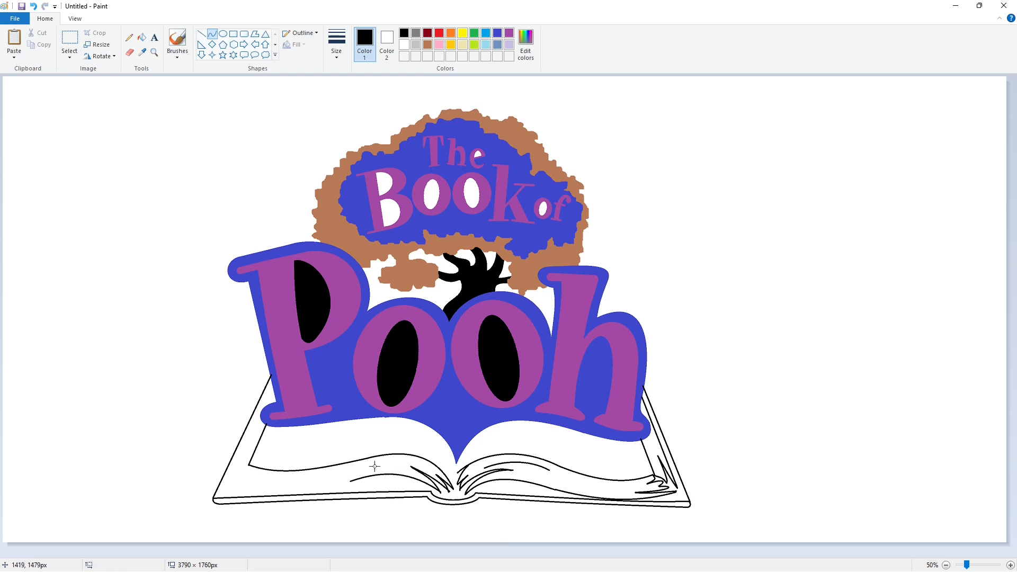
- Extend the curve beneath the left page out to the book's outer lower corner
{"action": "left_click_drag", "start_coordinate": [350, 482], "coordinate": [233, 487]}
{"action": "left_click_drag", "start_coordinate": [300, 485], "coordinate": [294, 501]}
{"action": "left_click", "coordinate": [269, 498]}
{"action": "left_click", "coordinate": [425, 521]}
{"action": "mouse_move", "coordinate": [232, 487]}
{"action": "left_mouse_down"}
{"action": "mouse_move", "coordinate": [261, 487]}
{"action": "mouse_move", "coordinate": [232, 484]}
{"action": "mouse_move", "coordinate": [251, 477]}
{"action": "mouse_move", "coordinate": [250, 465]}
{"action": "mouse_move", "coordinate": [232, 481]}
{"action": "mouse_move", "coordinate": [253, 440]}
{"action": "mouse_move", "coordinate": [225, 486]}
{"action": "mouse_move", "coordinate": [274, 386]}
{"action": "left_mouse_up"}
- Draw short pointed page-layer curves at the outer lower corner of the left-hand pages
{"action": "left_click", "coordinate": [246, 484]}
{"action": "left_click", "coordinate": [246, 484]}
{"action": "left_click", "coordinate": [297, 485]}
{"action": "left_click", "coordinate": [243, 483]}
{"action": "left_click", "coordinate": [288, 478]}
{"action": "key", "text": "ctrl+z"}
{"action": "left_click", "coordinate": [247, 483]}
{"action": "left_click", "coordinate": [249, 482]}
{"action": "left_click", "coordinate": [294, 484]}
- Add page folds up the outer side of the left-hand pages and a straight inner cover line up to the "P" outline
{"action": "left_click", "coordinate": [236, 475]}
{"action": "left_click", "coordinate": [236, 475]}
{"action": "left_click", "coordinate": [265, 478]}
{"action": "left_click", "coordinate": [240, 473]}
{"action": "left_click", "coordinate": [240, 473]}
{"action": "left_click", "coordinate": [309, 470]}
{"action": "double_click", "coordinate": [235, 472]}
{"action": "left_click", "coordinate": [265, 473]}
{"action": "double_click", "coordinate": [246, 455]}
{"action": "left_click", "coordinate": [270, 453]}
{"action": "double_click", "coordinate": [238, 463]}
{"action": "left_click", "coordinate": [288, 458]}
{"action": "left_click", "coordinate": [202, 33]}
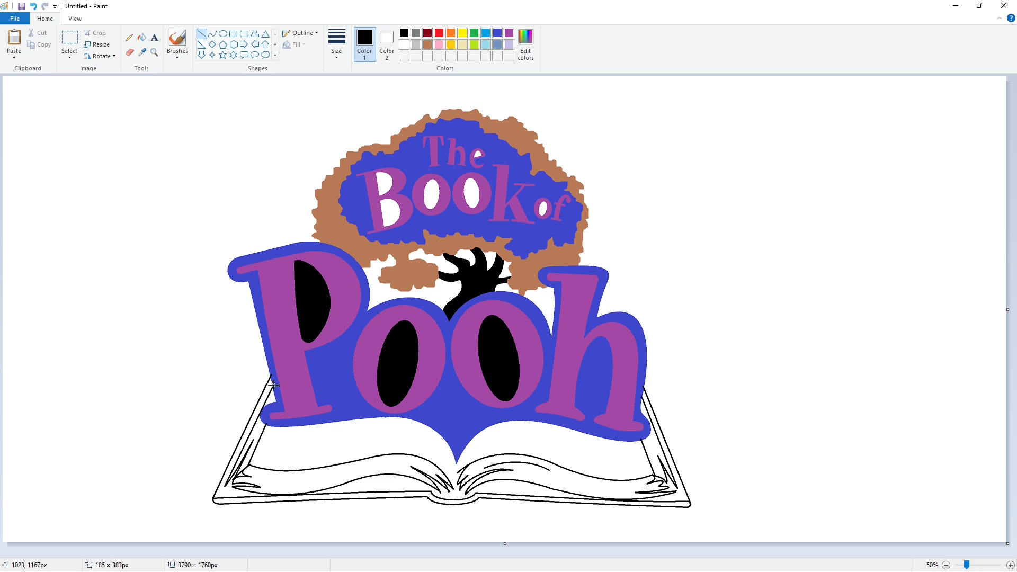
{"action": "left_click", "coordinate": [372, 357]}
- Draw curved page lines across the left-hand page stack and a short curve at the tip of the indigo shape
{"action": "left_click", "coordinate": [212, 34]}
{"action": "left_click_drag", "start_coordinate": [274, 477], "coordinate": [354, 467]}
{"action": "double_click", "coordinate": [297, 481]}
{"action": "left_click", "coordinate": [362, 480]}
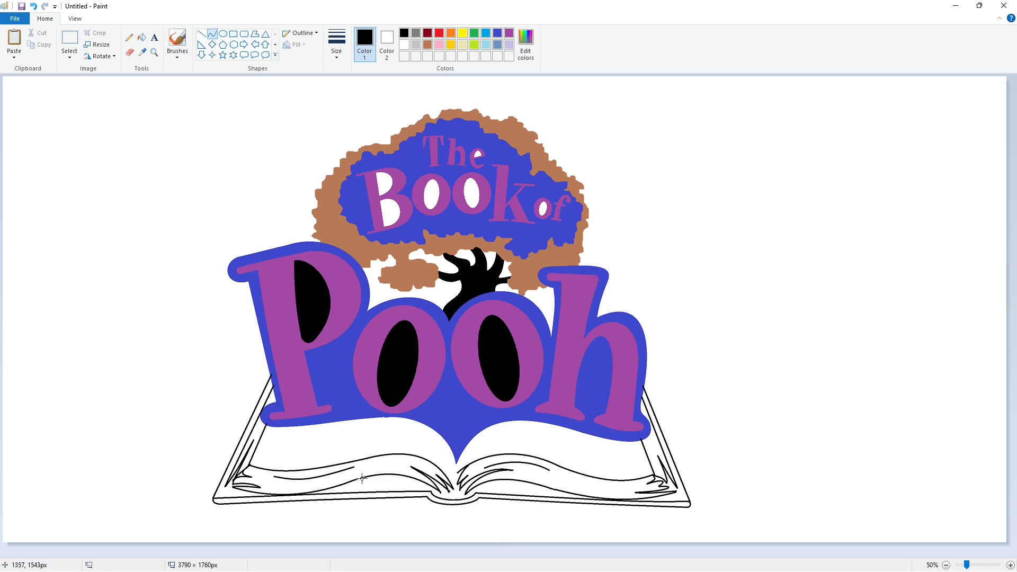
{"action": "mouse_move", "coordinate": [289, 486]}
{"action": "left_mouse_down"}
{"action": "mouse_move", "coordinate": [448, 464]}
{"action": "mouse_move", "coordinate": [460, 496]}
{"action": "left_mouse_up"}
{"action": "double_click", "coordinate": [324, 485]}
{"action": "left_click", "coordinate": [409, 460]}
{"action": "left_click", "coordinate": [409, 459]}
{"action": "double_click", "coordinate": [452, 466]}
- Draw a horizontal indigo line about 37 px long inside the spine hollow, and return the drawing colour to black
{"action": "left_click", "coordinate": [201, 34]}
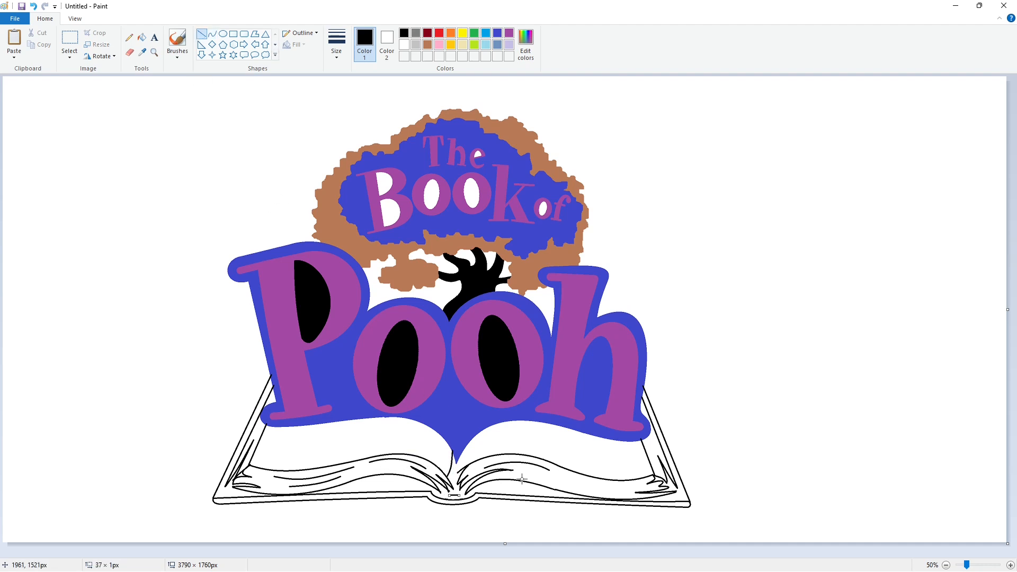
{"action": "left_click", "coordinate": [497, 33]}
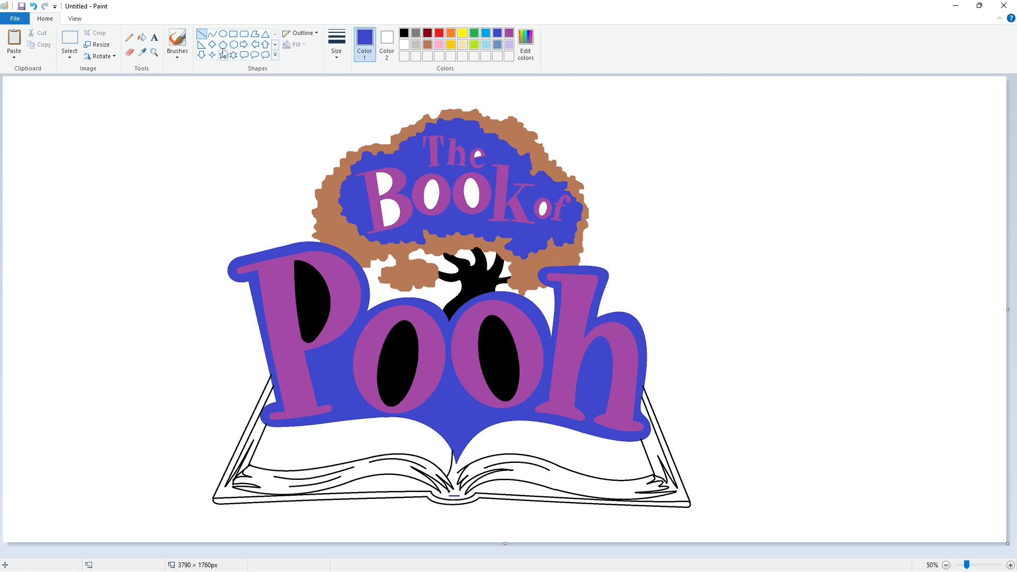
{"action": "left_click", "coordinate": [404, 33]}
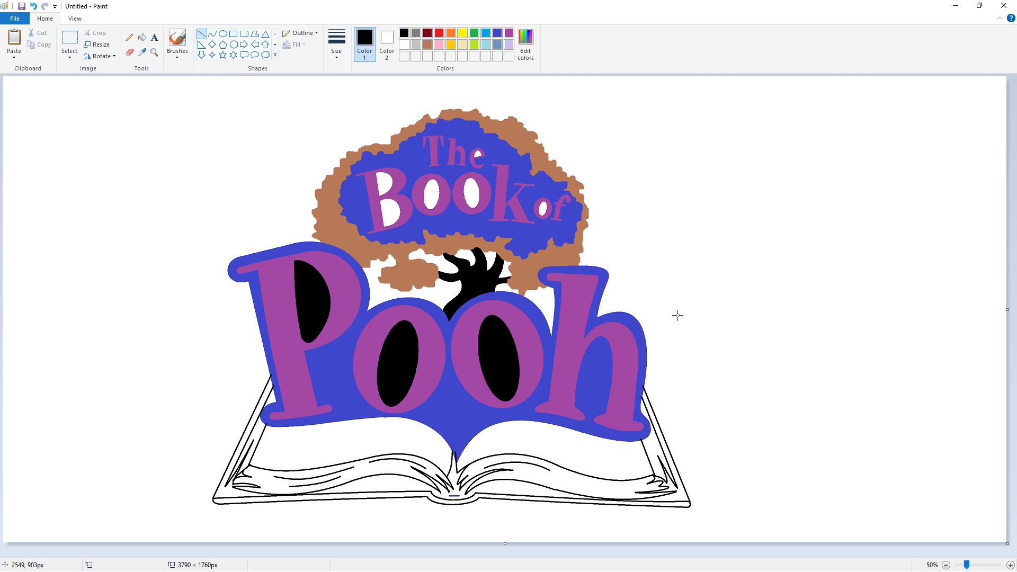
{"action": "left_click", "coordinate": [1011, 565]}
{"action": "left_click_drag", "start_coordinate": [434, 554], "coordinate": [691, 554]}
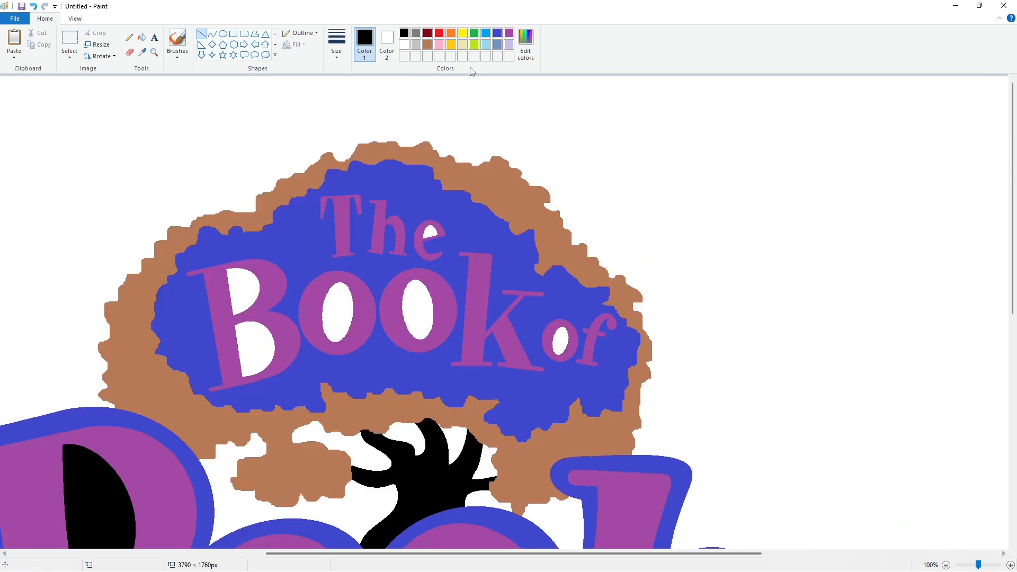
{"action": "left_click", "coordinate": [509, 45]}
{"action": "left_click", "coordinate": [142, 37]}
{"action": "left_click", "coordinate": [632, 299]}
{"action": "key", "text": "ctrl+z"}
{"action": "key", "text": "ctrl+a"}
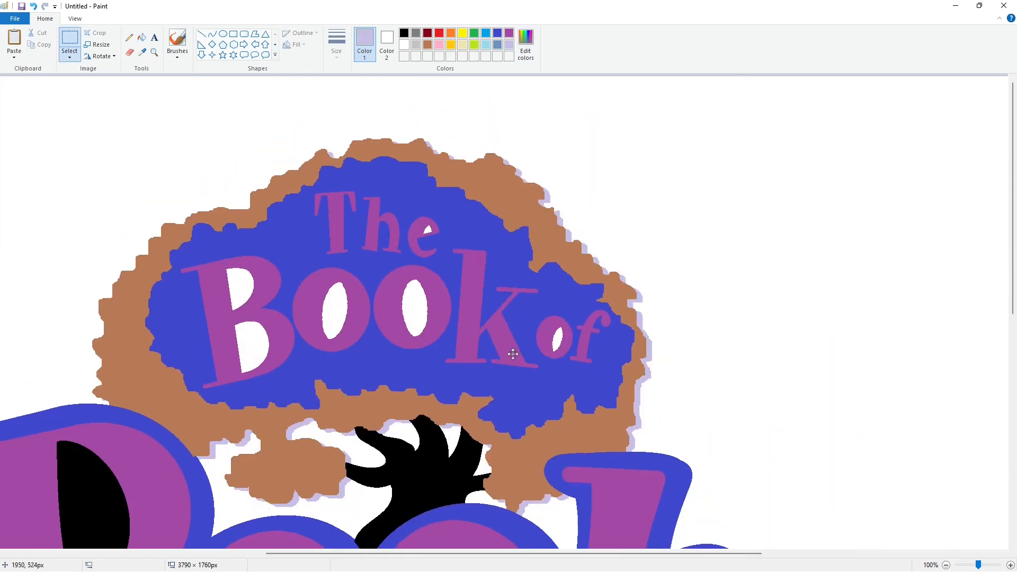
{"action": "scroll", "coordinate": [842, 352], "scroll_direction": "down", "scroll_amount": 10}
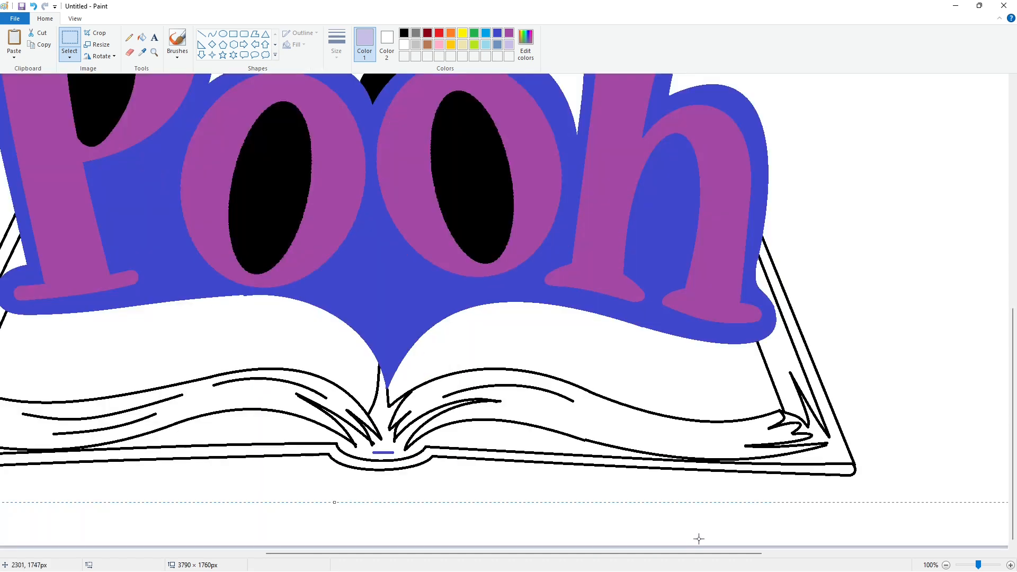
{"action": "scroll", "coordinate": [868, 505], "scroll_direction": "down", "scroll_amount": 1}
{"action": "scroll", "coordinate": [869, 505], "scroll_direction": "up", "scroll_amount": 1}
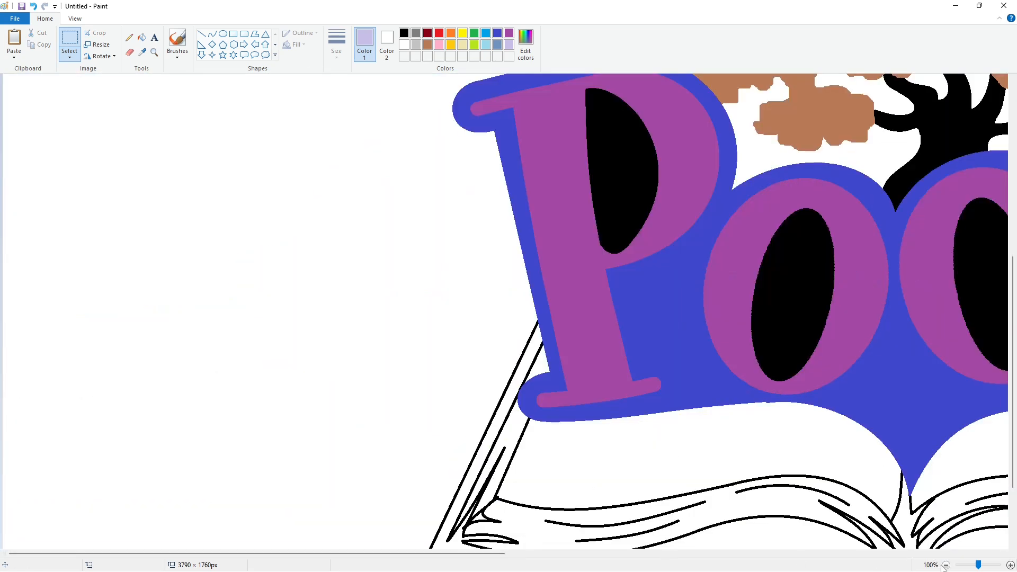
{"action": "scroll", "coordinate": [539, 507], "scroll_direction": "down", "scroll_amount": 1}
{"action": "left_click", "coordinate": [403, 32]}
{"action": "left_click", "coordinate": [141, 37]}
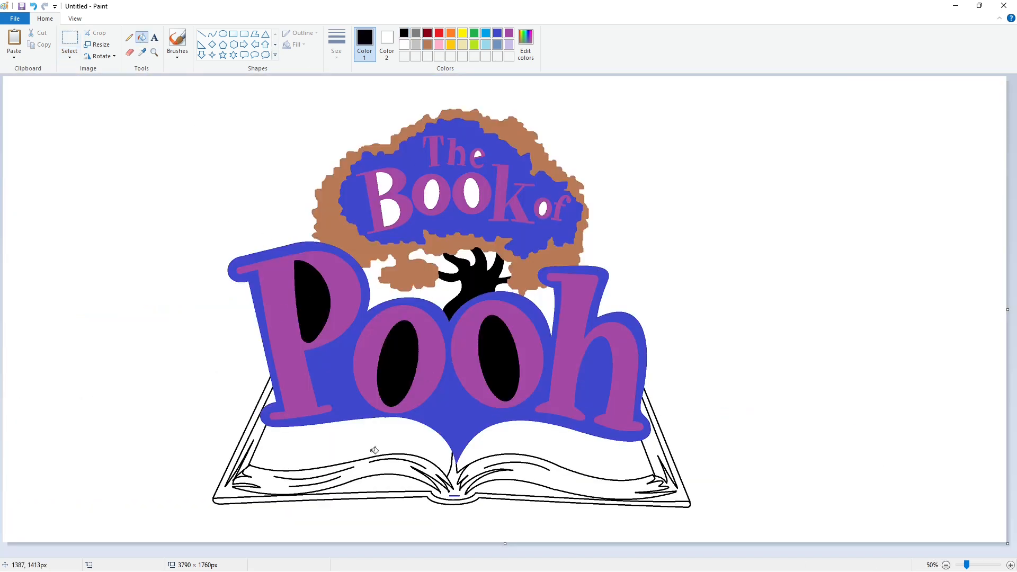
{"action": "left_click", "coordinate": [384, 476]}
{"action": "key", "text": "ctrl+z"}
- Mix a near-black brown and fill the gaps beneath the pages, around the spine and along both inner cover strips
{"action": "left_click", "coordinate": [427, 44]}
{"action": "left_click", "coordinate": [526, 45]}
{"action": "left_click", "coordinate": [622, 310]}
{"action": "left_click", "coordinate": [411, 362]}
{"action": "left_click", "coordinate": [480, 472]}
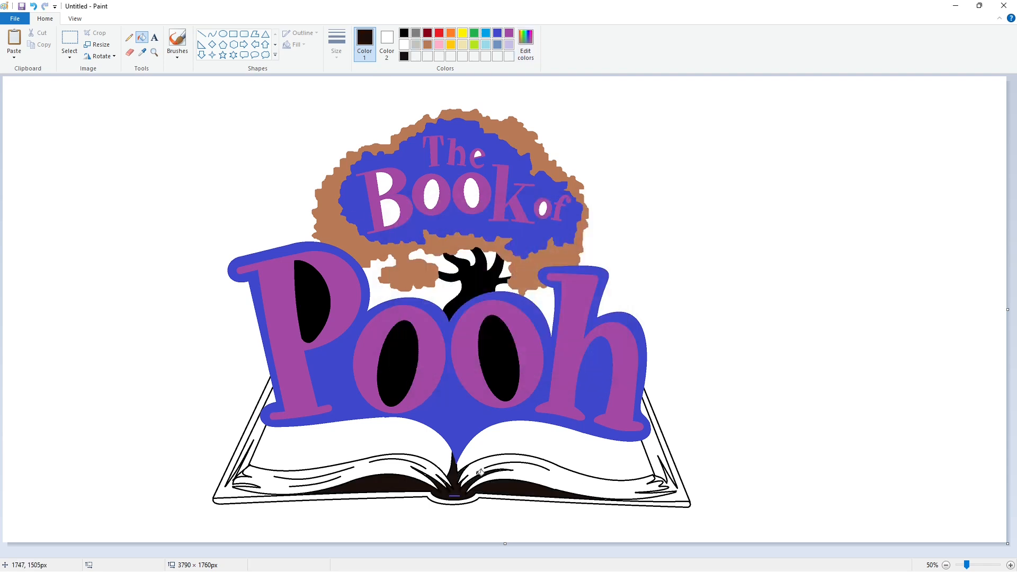
{"action": "left_click", "coordinate": [680, 500]}
{"action": "left_click", "coordinate": [229, 485]}
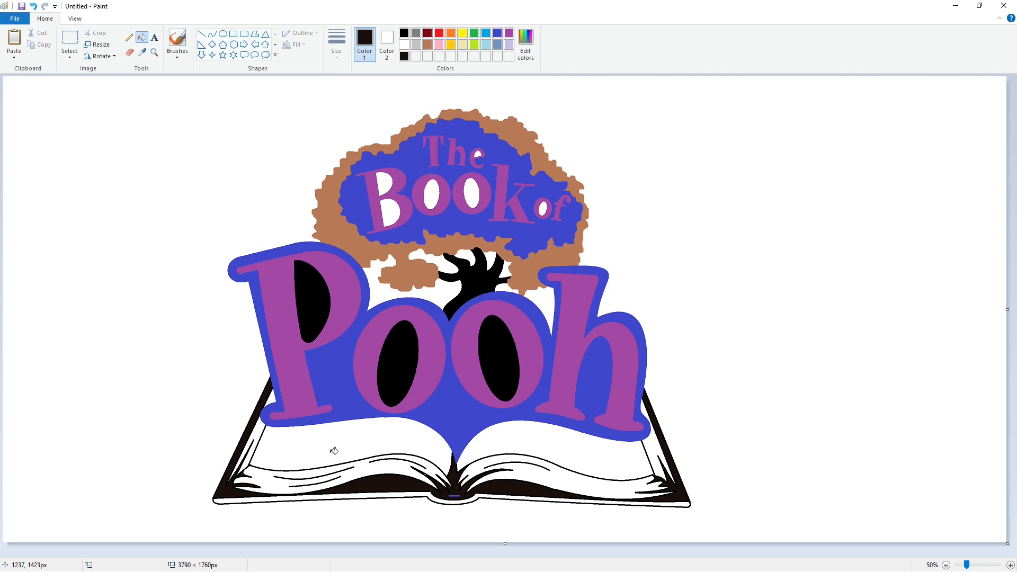
{"action": "left_click", "coordinate": [980, 565]}
{"action": "scroll", "coordinate": [689, 519], "scroll_direction": "down", "scroll_amount": 5}
{"action": "left_click_drag", "start_coordinate": [426, 555], "coordinate": [604, 554]}
{"action": "scroll", "coordinate": [604, 509], "scroll_direction": "down", "scroll_amount": 3}
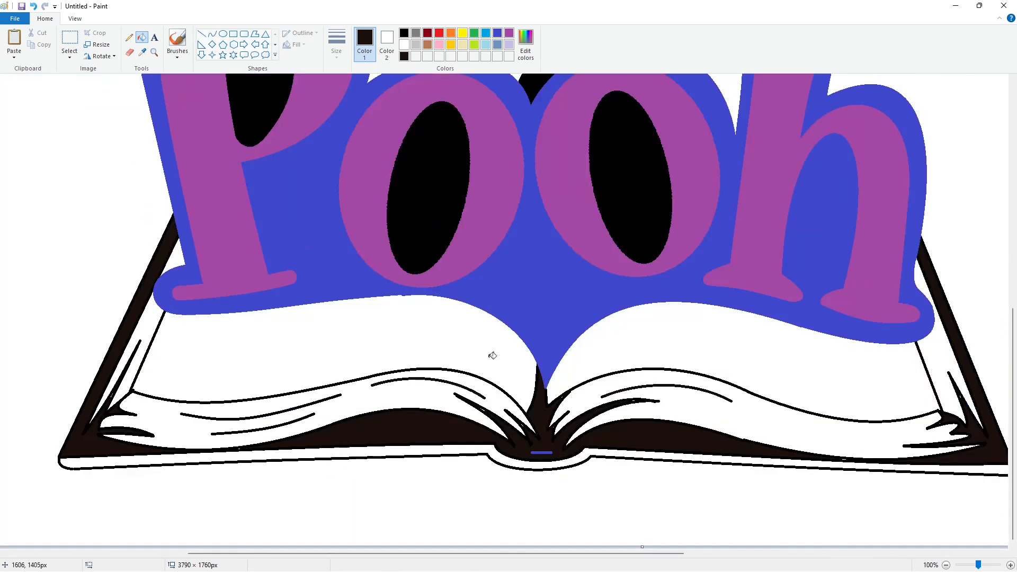
{"action": "left_click", "coordinate": [201, 33]}
{"action": "left_click", "coordinate": [128, 37]}
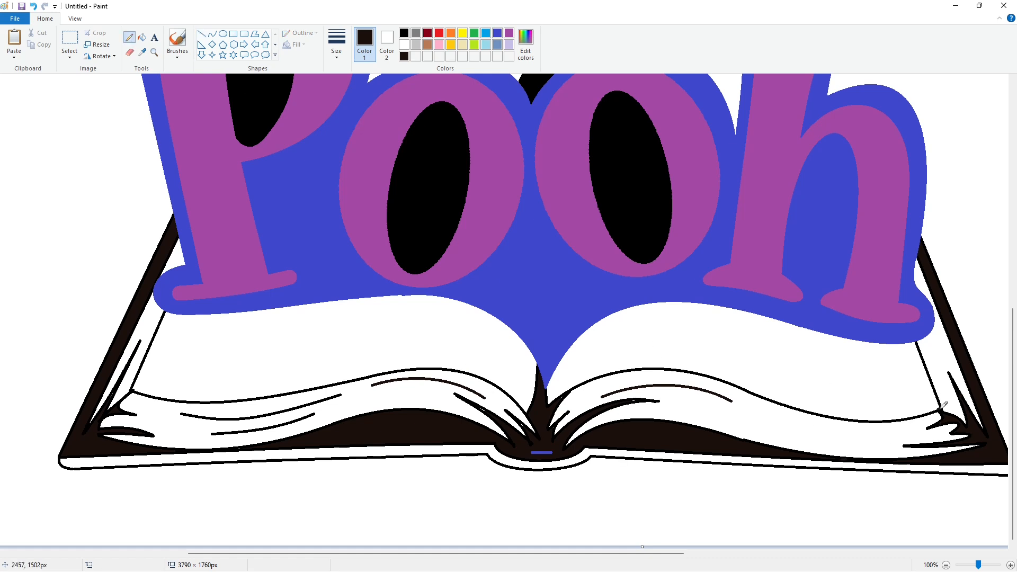
{"action": "left_click", "coordinate": [201, 33]}
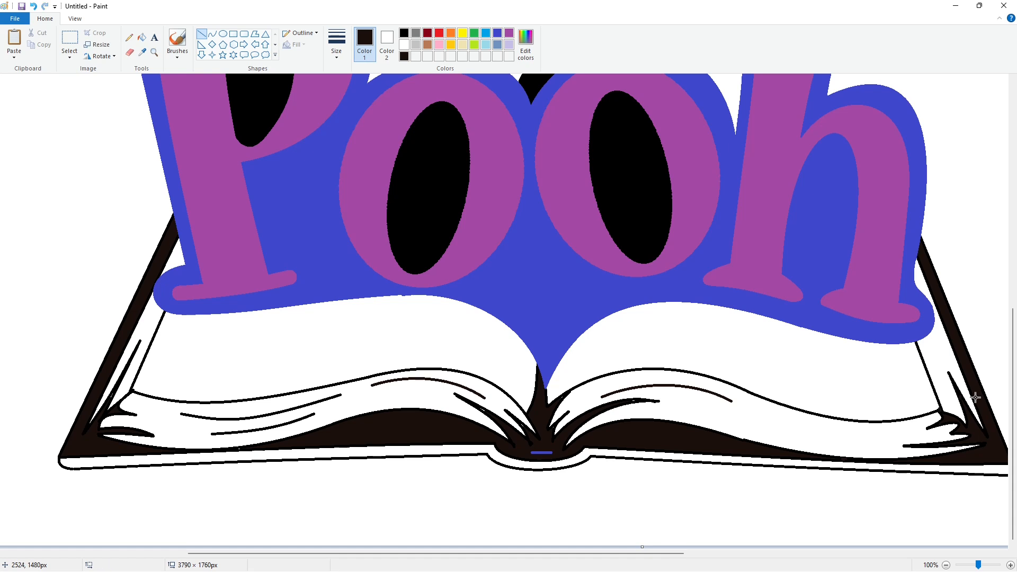
{"action": "left_click", "coordinate": [133, 38]}
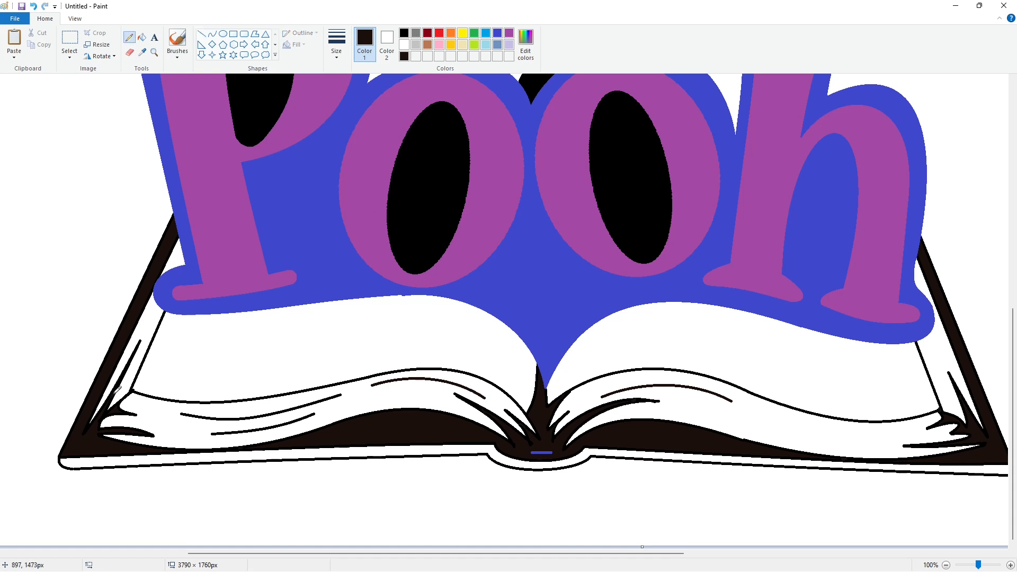
{"action": "scroll", "coordinate": [950, 531], "scroll_direction": "down", "scroll_amount": 1}
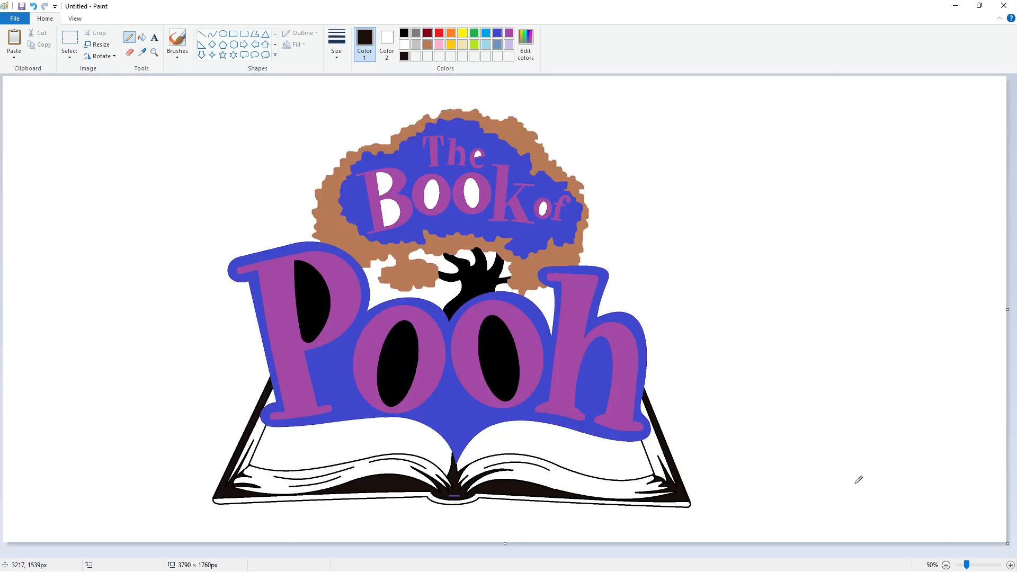
- Add a dark green and a bright green (RGB 70, 228, 24) to the custom colours, both based on the standard green
{"action": "left_click", "coordinate": [475, 34]}
{"action": "left_click", "coordinate": [526, 45]}
{"action": "left_click", "coordinate": [620, 290]}
{"action": "left_click", "coordinate": [406, 365]}
{"action": "left_click", "coordinate": [475, 33]}
{"action": "left_click", "coordinate": [525, 45]}
{"action": "left_click", "coordinate": [539, 236]}
{"action": "left_click", "coordinate": [616, 270]}
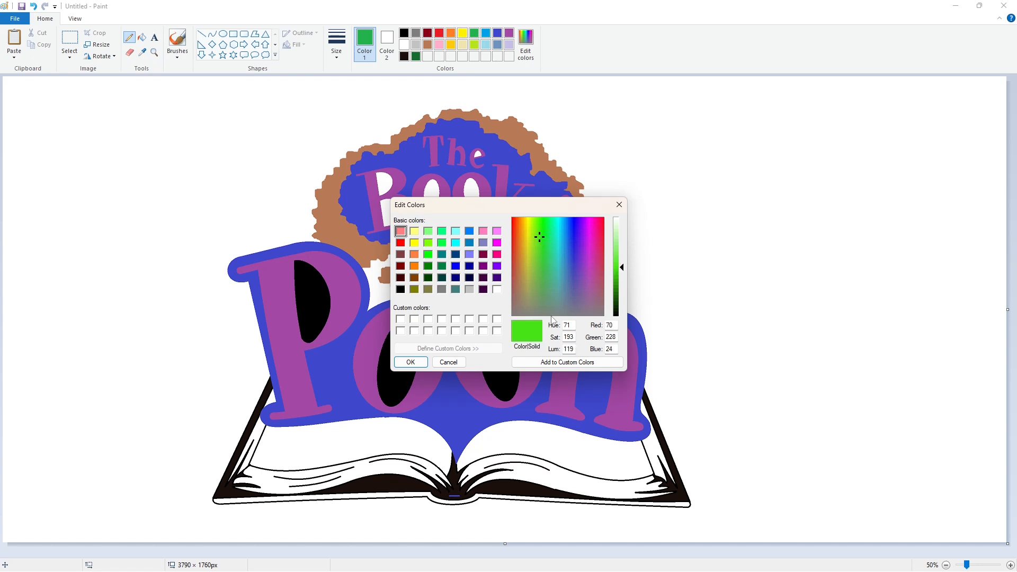
{"action": "left_click", "coordinate": [409, 363]}
- Add a deep red based on the standard red and a tan based on light yellow to the custom colours
{"action": "left_click", "coordinate": [439, 34]}
{"action": "left_click", "coordinate": [526, 45]}
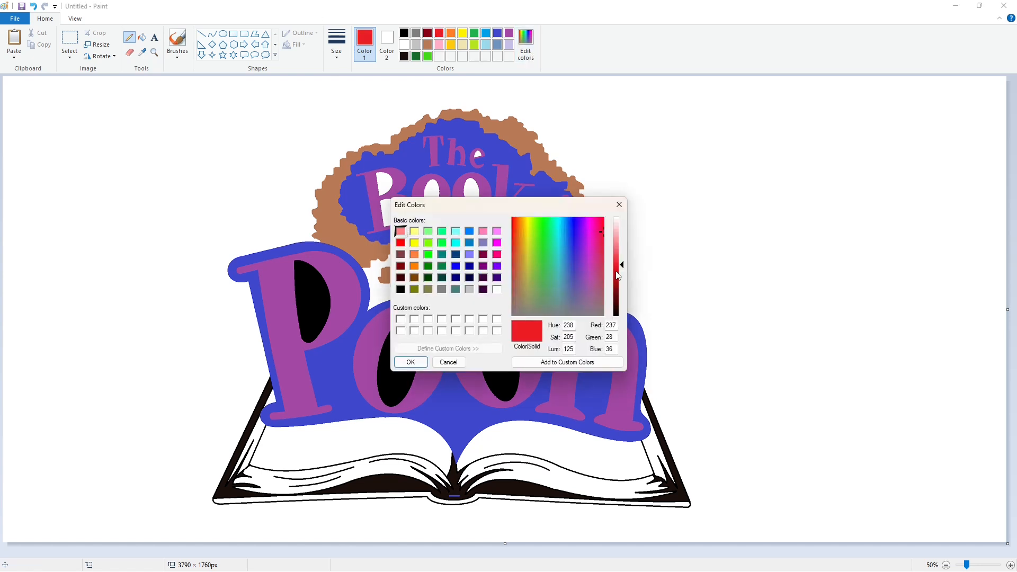
{"action": "left_click", "coordinate": [620, 277]}
{"action": "left_click", "coordinate": [411, 363]}
{"action": "left_click", "coordinate": [462, 44]}
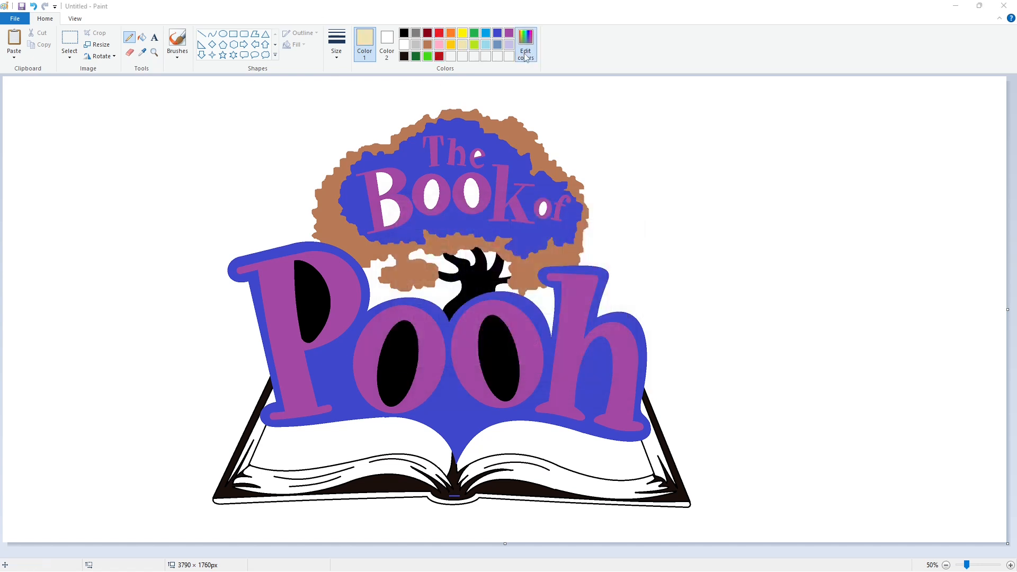
{"action": "left_click", "coordinate": [526, 44]}
{"action": "left_click", "coordinate": [616, 247]}
{"action": "left_click", "coordinate": [411, 362]}
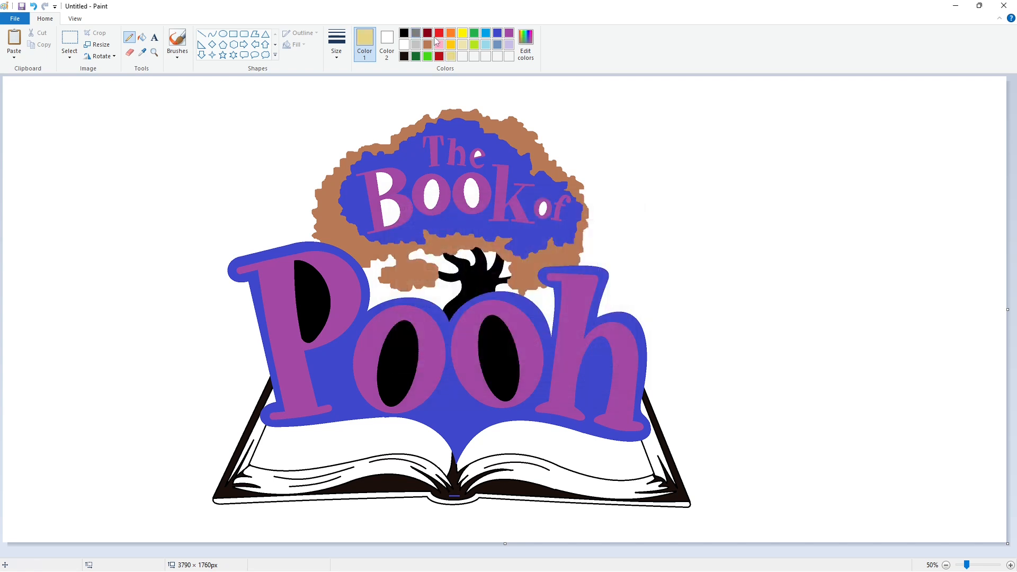
- Add a darker red and a dark brown, mixed from the near-black brown, to the custom colours
{"action": "left_click", "coordinate": [439, 34]}
{"action": "left_click", "coordinate": [526, 45]}
{"action": "left_click", "coordinate": [622, 294]}
{"action": "left_click", "coordinate": [411, 363]}
{"action": "left_click", "coordinate": [404, 56]}
{"action": "left_click", "coordinate": [526, 44]}
{"action": "left_click", "coordinate": [622, 313]}
{"action": "left_click", "coordinate": [411, 362]}
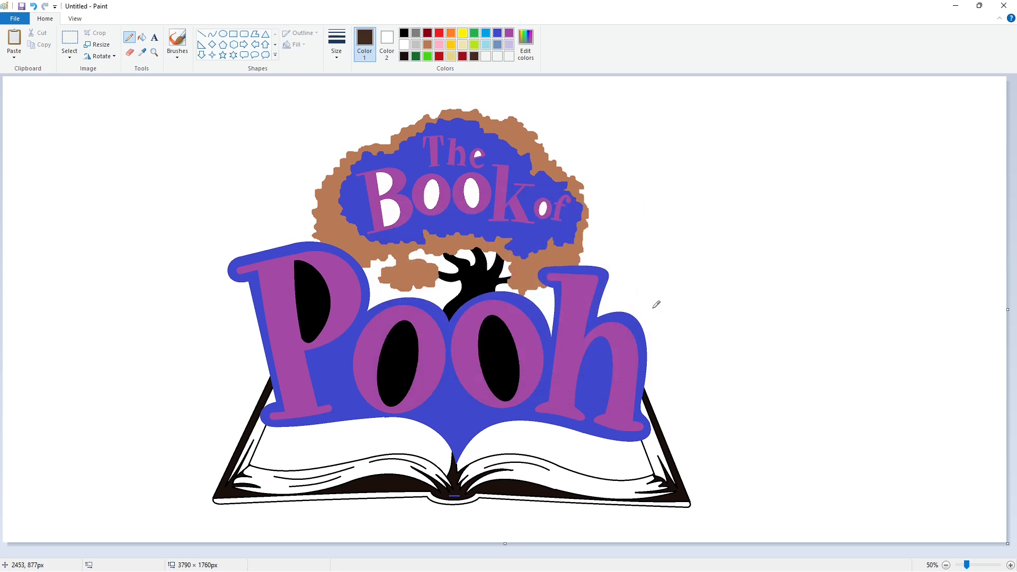
- Fill all the letters of "The Book of" with yellow
{"action": "left_click", "coordinate": [462, 34]}
{"action": "left_click", "coordinate": [142, 37]}
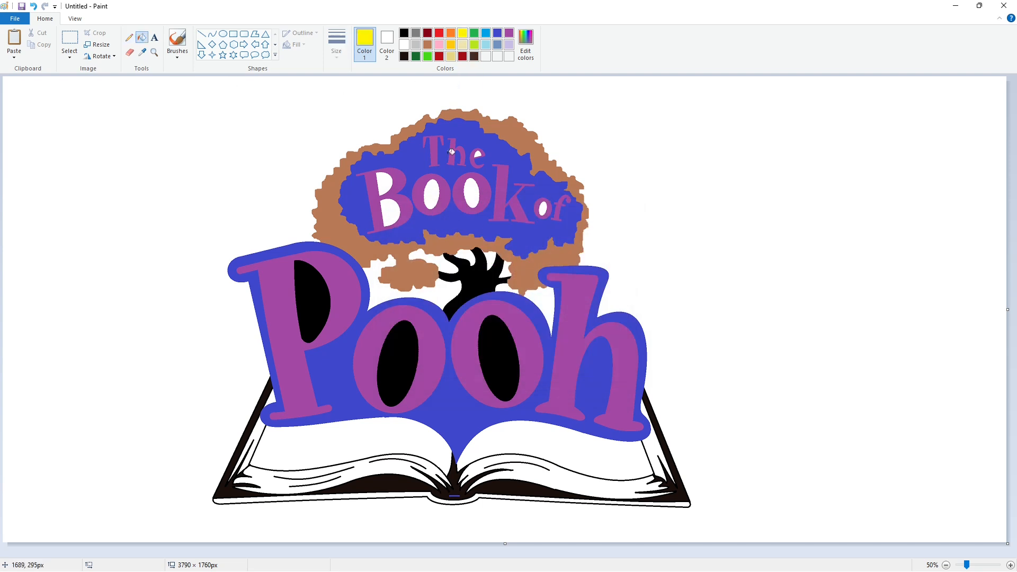
{"action": "left_click", "coordinate": [435, 148]}
{"action": "left_click", "coordinate": [457, 151]}
{"action": "left_click", "coordinate": [476, 159]}
{"action": "left_click", "coordinate": [459, 196]}
{"action": "left_click", "coordinate": [419, 196]}
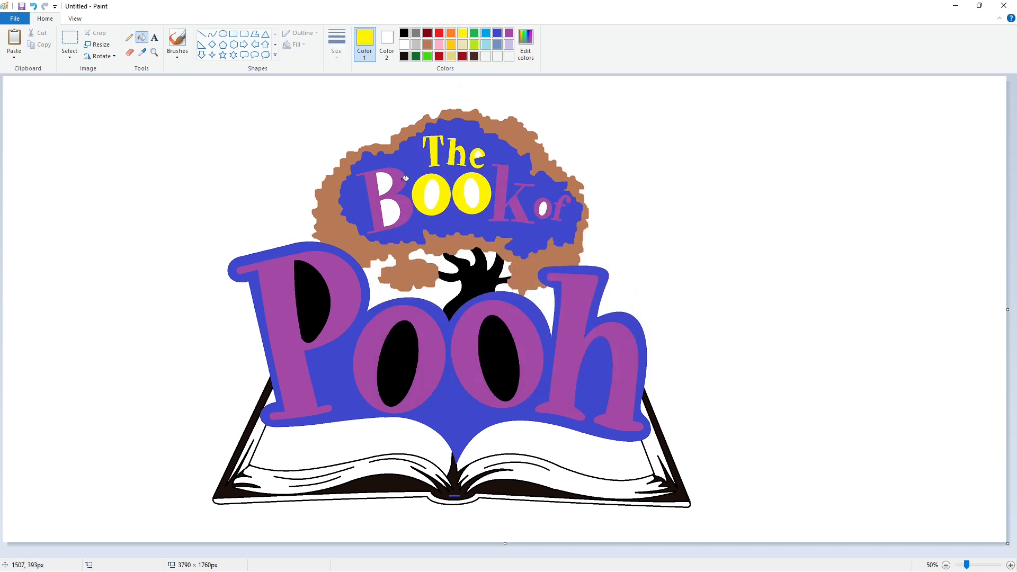
{"action": "left_click", "coordinate": [377, 201]}
{"action": "left_click", "coordinate": [502, 188]}
{"action": "left_click", "coordinate": [541, 209]}
{"action": "left_click", "coordinate": [560, 207]}
- Fill the four letters of "Pooh" with gold
{"action": "left_click", "coordinate": [451, 45]}
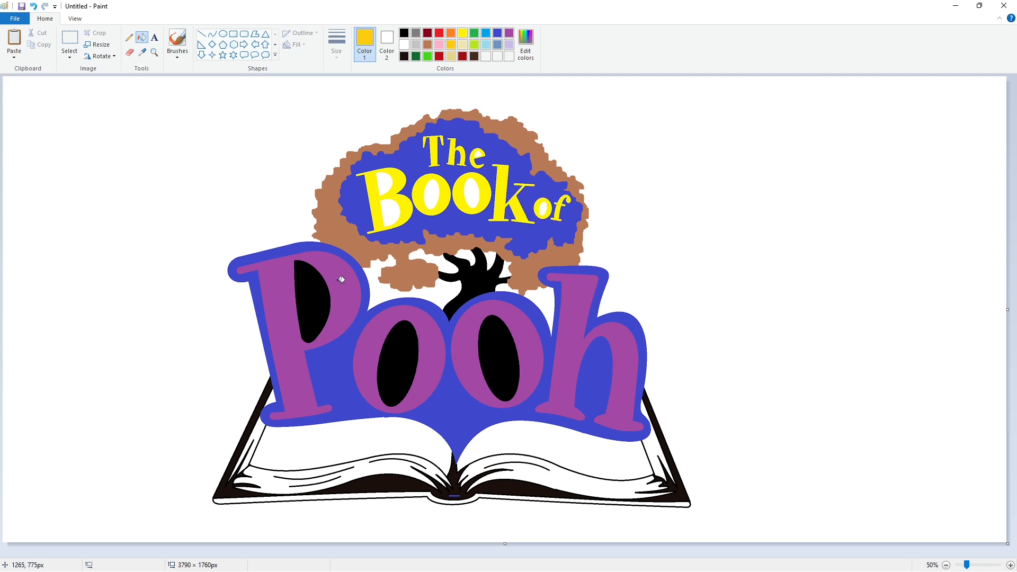
{"action": "left_click", "coordinate": [339, 286]}
{"action": "left_click", "coordinate": [429, 345]}
{"action": "left_click", "coordinate": [451, 324]}
{"action": "left_click", "coordinate": [577, 321]}
- Fill the inner foliage and the holes in the "The Book of" letters with bright green, and refill them with a darker shade
{"action": "left_click", "coordinate": [428, 56]}
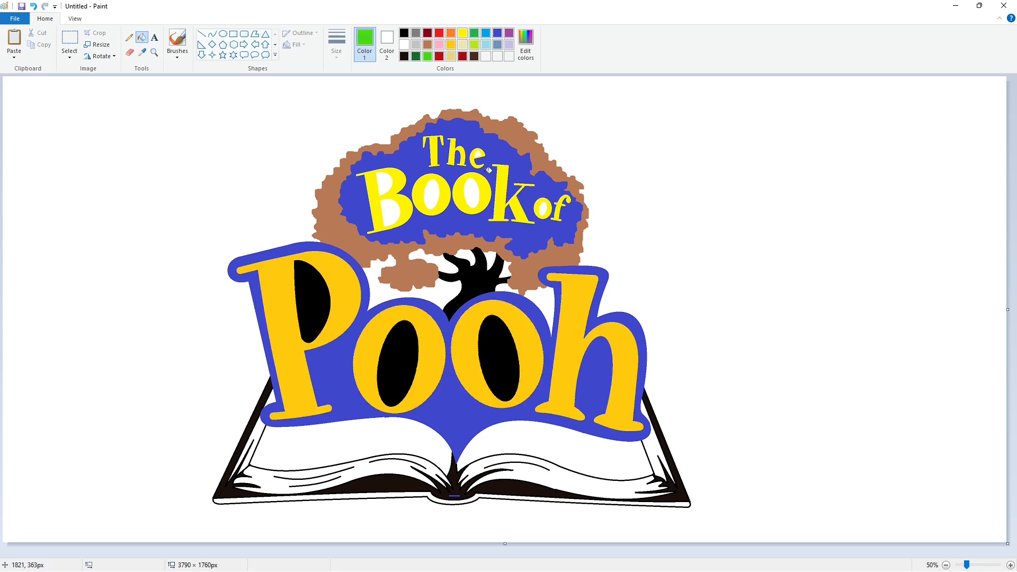
{"action": "left_click", "coordinate": [469, 134]}
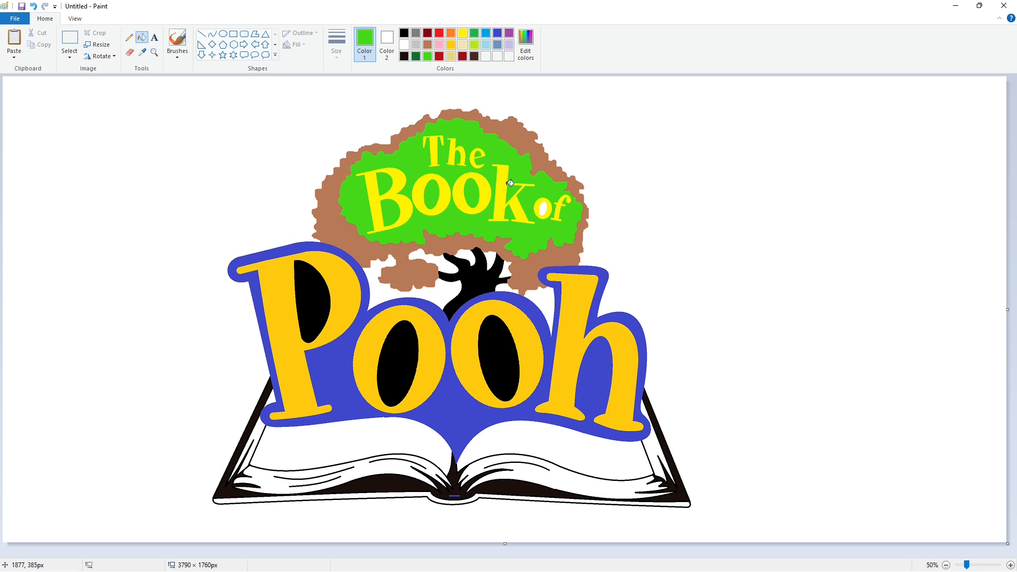
{"action": "left_click", "coordinate": [525, 41]}
{"action": "left_click_drag", "start_coordinate": [620, 275], "coordinate": [620, 279]}
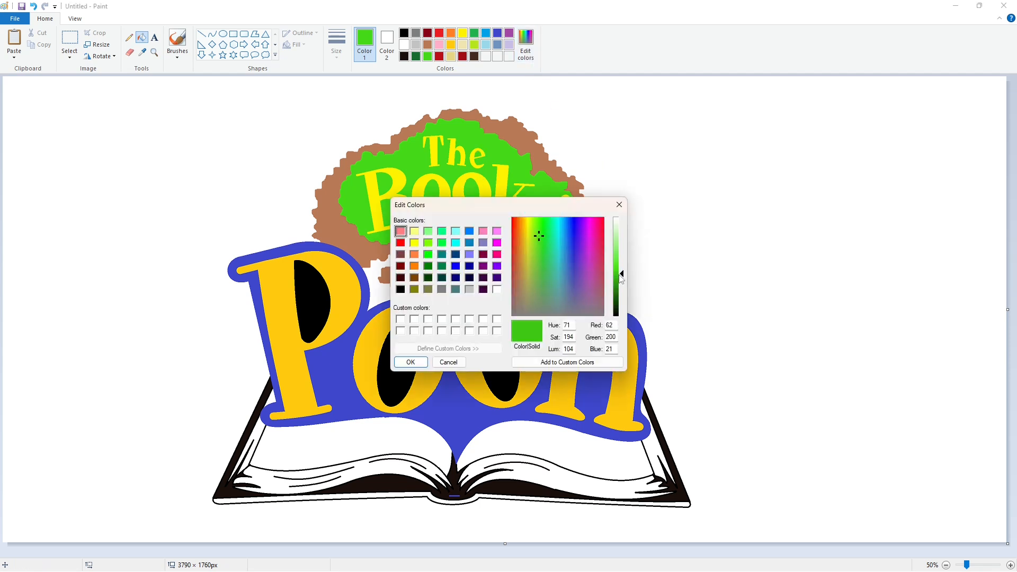
{"action": "left_click", "coordinate": [411, 361]}
{"action": "left_click", "coordinate": [498, 152]}
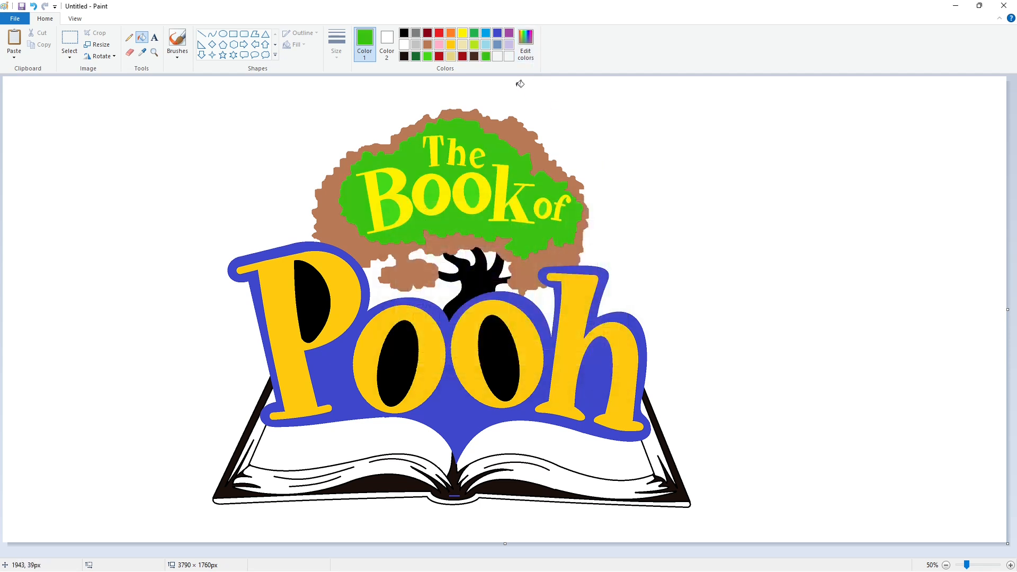
- Fill the inner foliage and letter holes with a more yellowish green, and the outer foliage with the custom dark green
{"action": "left_click", "coordinate": [526, 41]}
{"action": "left_click_drag", "start_coordinate": [539, 233], "coordinate": [537, 233]}
{"action": "left_click", "coordinate": [416, 362]}
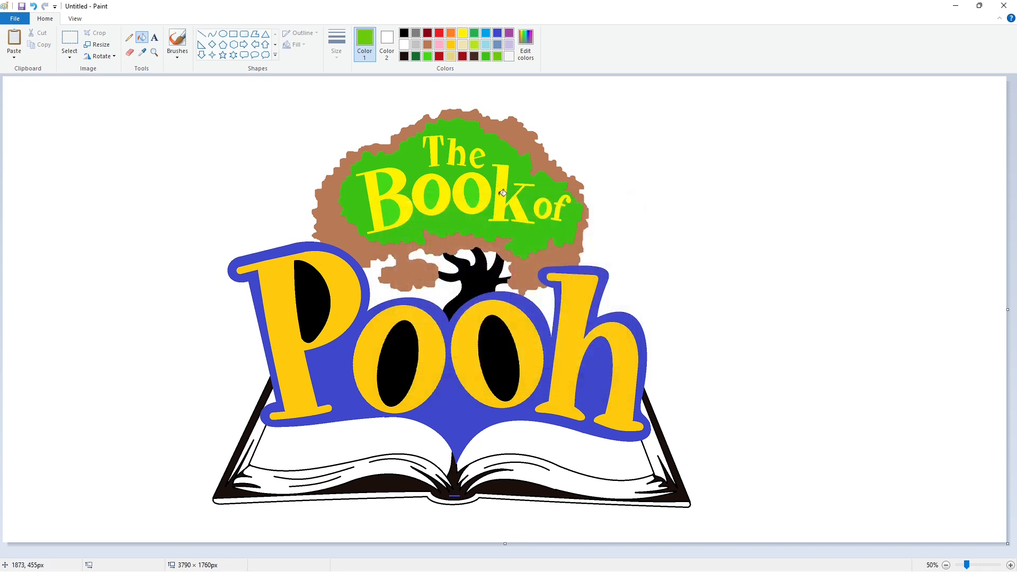
{"action": "left_click", "coordinate": [504, 185]}
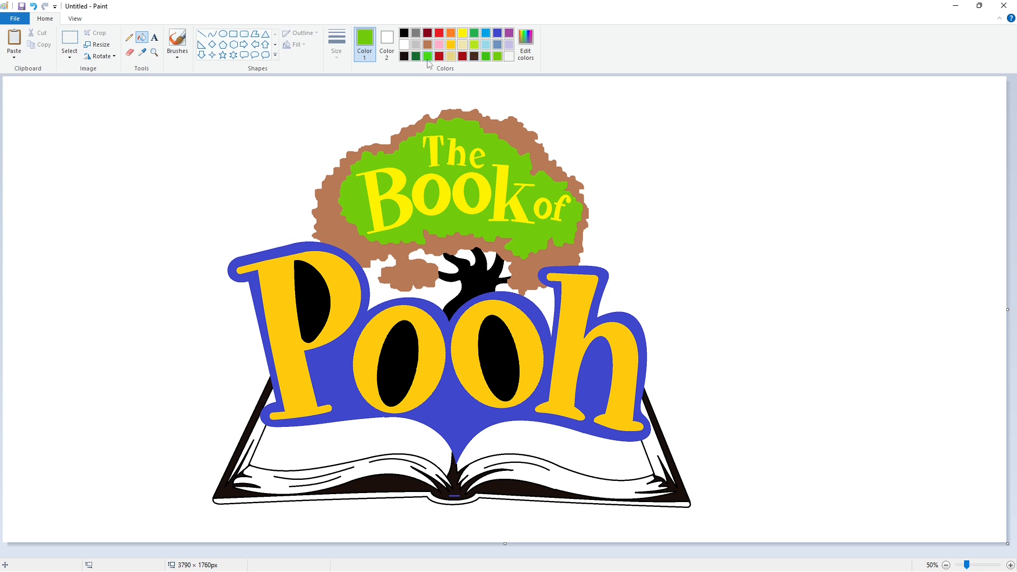
{"action": "left_click", "coordinate": [416, 55]}
{"action": "left_click", "coordinate": [521, 138]}
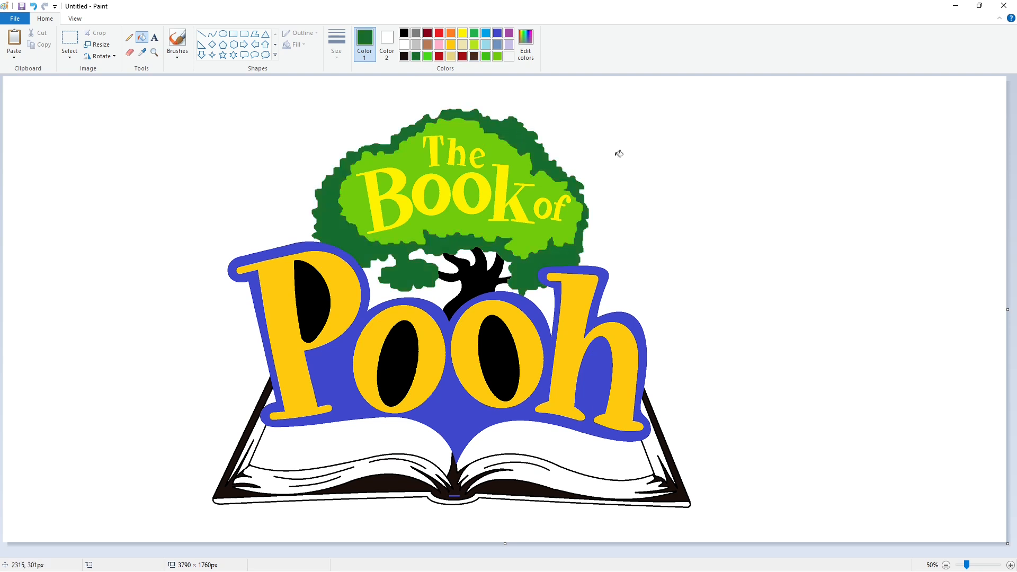
- Fill the backing shape around "Pooh" and the holes in its "P" and both "o" letters with the custom deep red
{"action": "left_click", "coordinate": [440, 56]}
{"action": "left_click", "coordinate": [439, 313]}
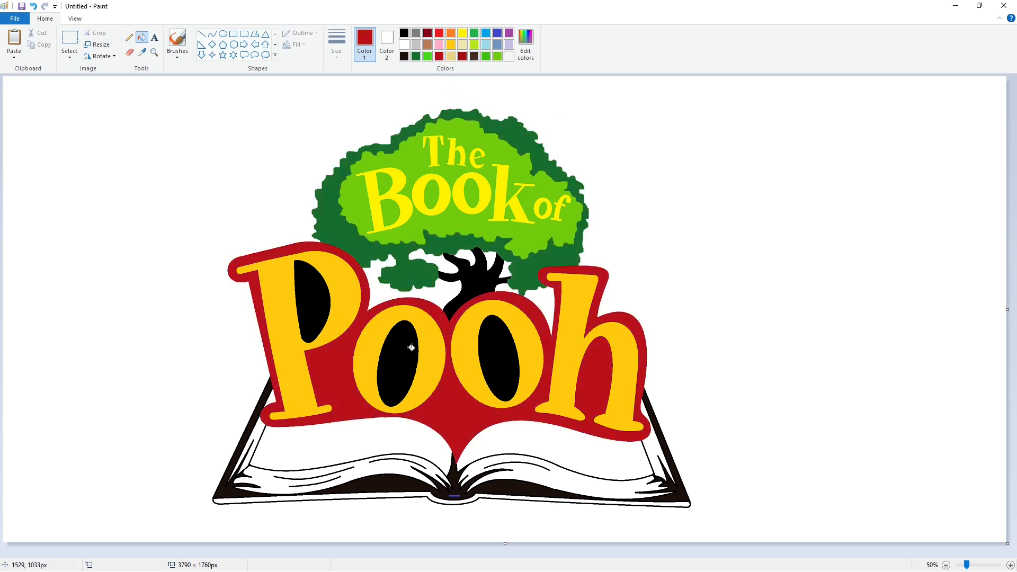
{"action": "left_click", "coordinate": [412, 348]}
{"action": "left_click", "coordinate": [323, 294]}
{"action": "left_click", "coordinate": [493, 355]}
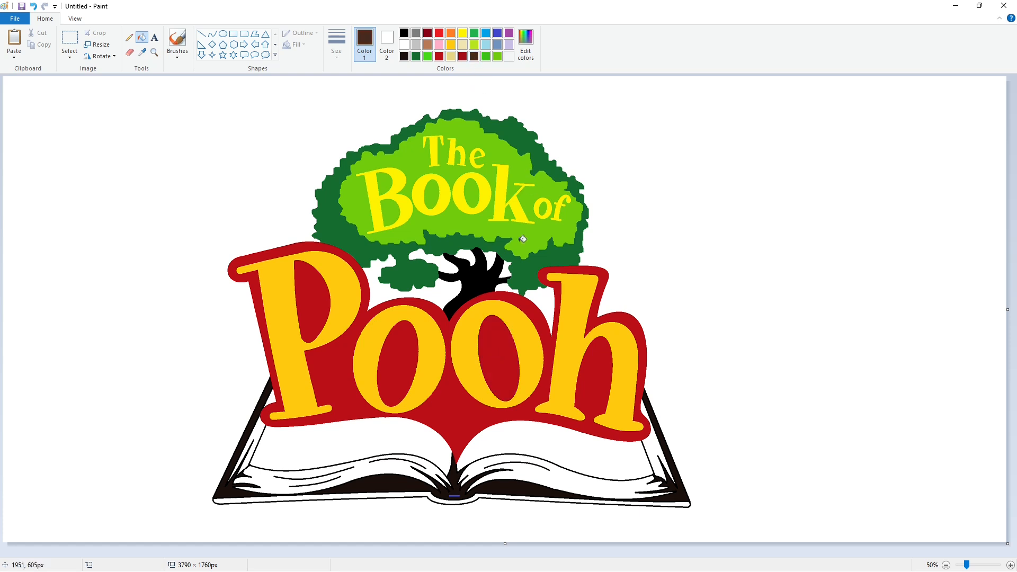
- Fill the tree trunk with the custom dark brown and the book's front cover edge with the custom darker red
{"action": "left_click", "coordinate": [487, 276]}
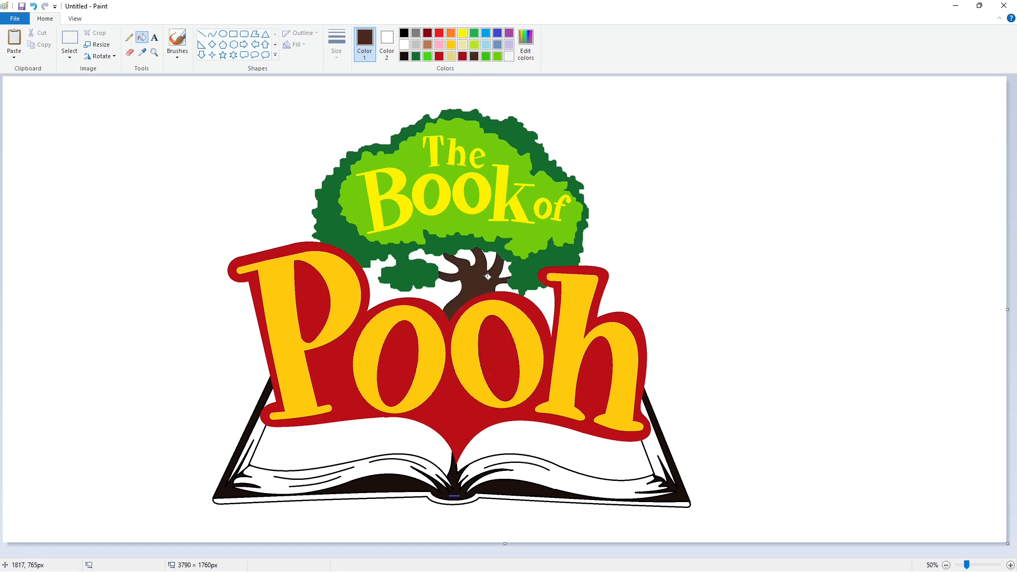
{"action": "left_click", "coordinate": [450, 501]}
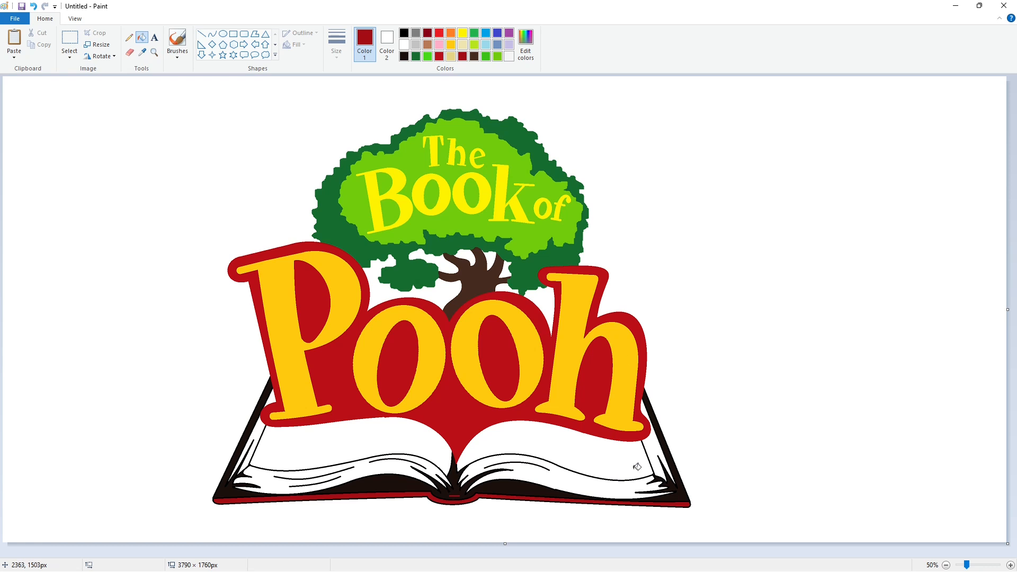
- Fill both open page surfaces with a cream lightened from the standard light yellow
{"action": "left_click", "coordinate": [463, 44]}
{"action": "left_click", "coordinate": [513, 441]}
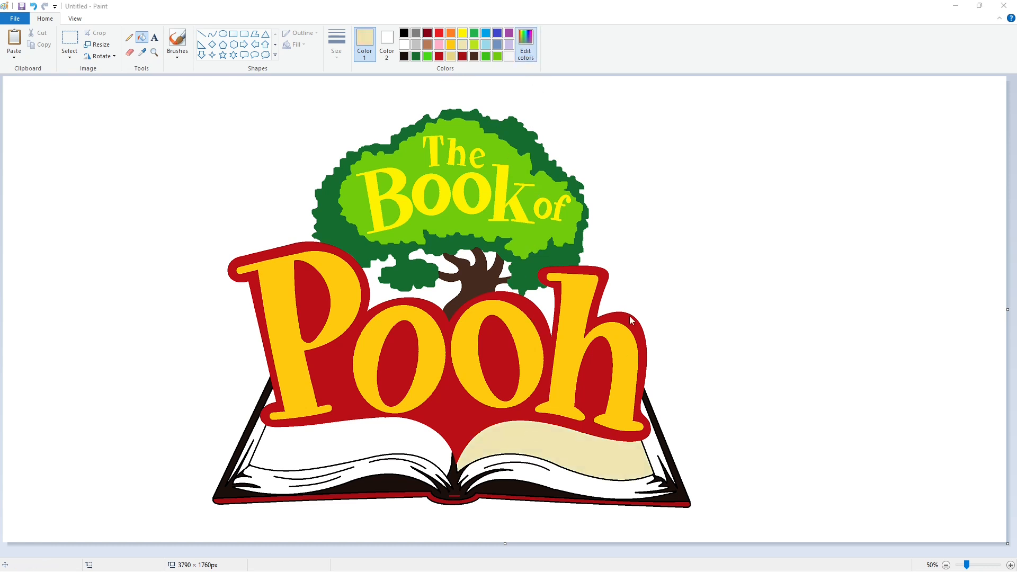
{"action": "left_click", "coordinate": [409, 362]}
{"action": "left_click", "coordinate": [401, 424]}
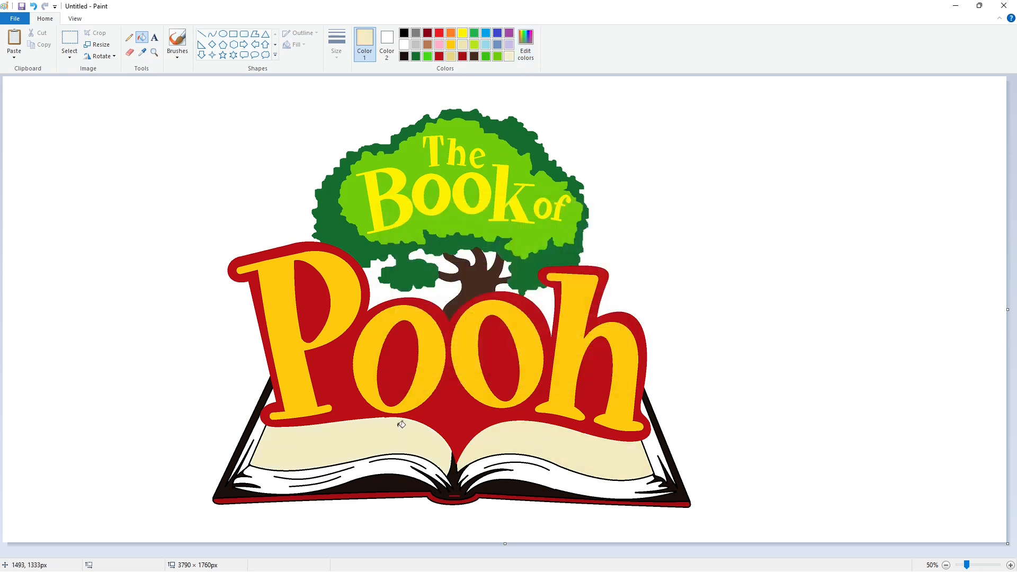
- Fill the page stacks below and beside both open pages with the custom tan
{"action": "left_click", "coordinate": [451, 56]}
{"action": "left_click", "coordinate": [536, 472]}
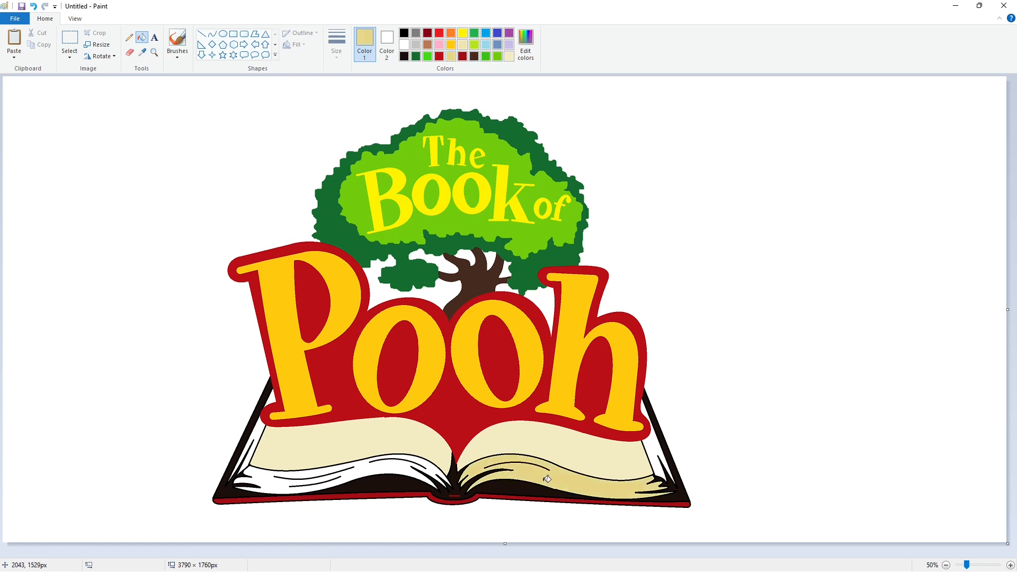
{"action": "left_click", "coordinate": [403, 469]}
{"action": "left_click", "coordinate": [654, 450]}
{"action": "left_click", "coordinate": [265, 430]}
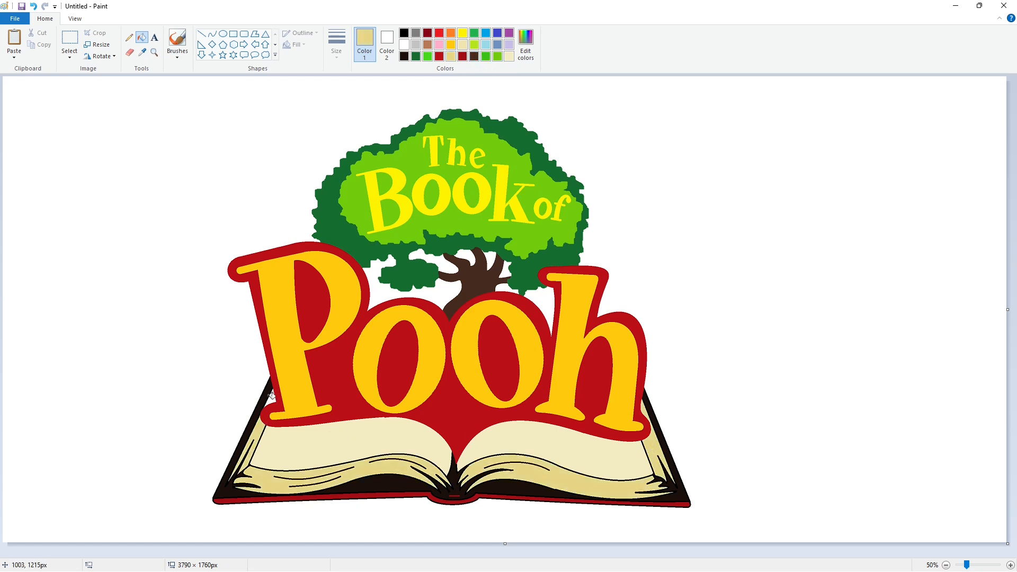